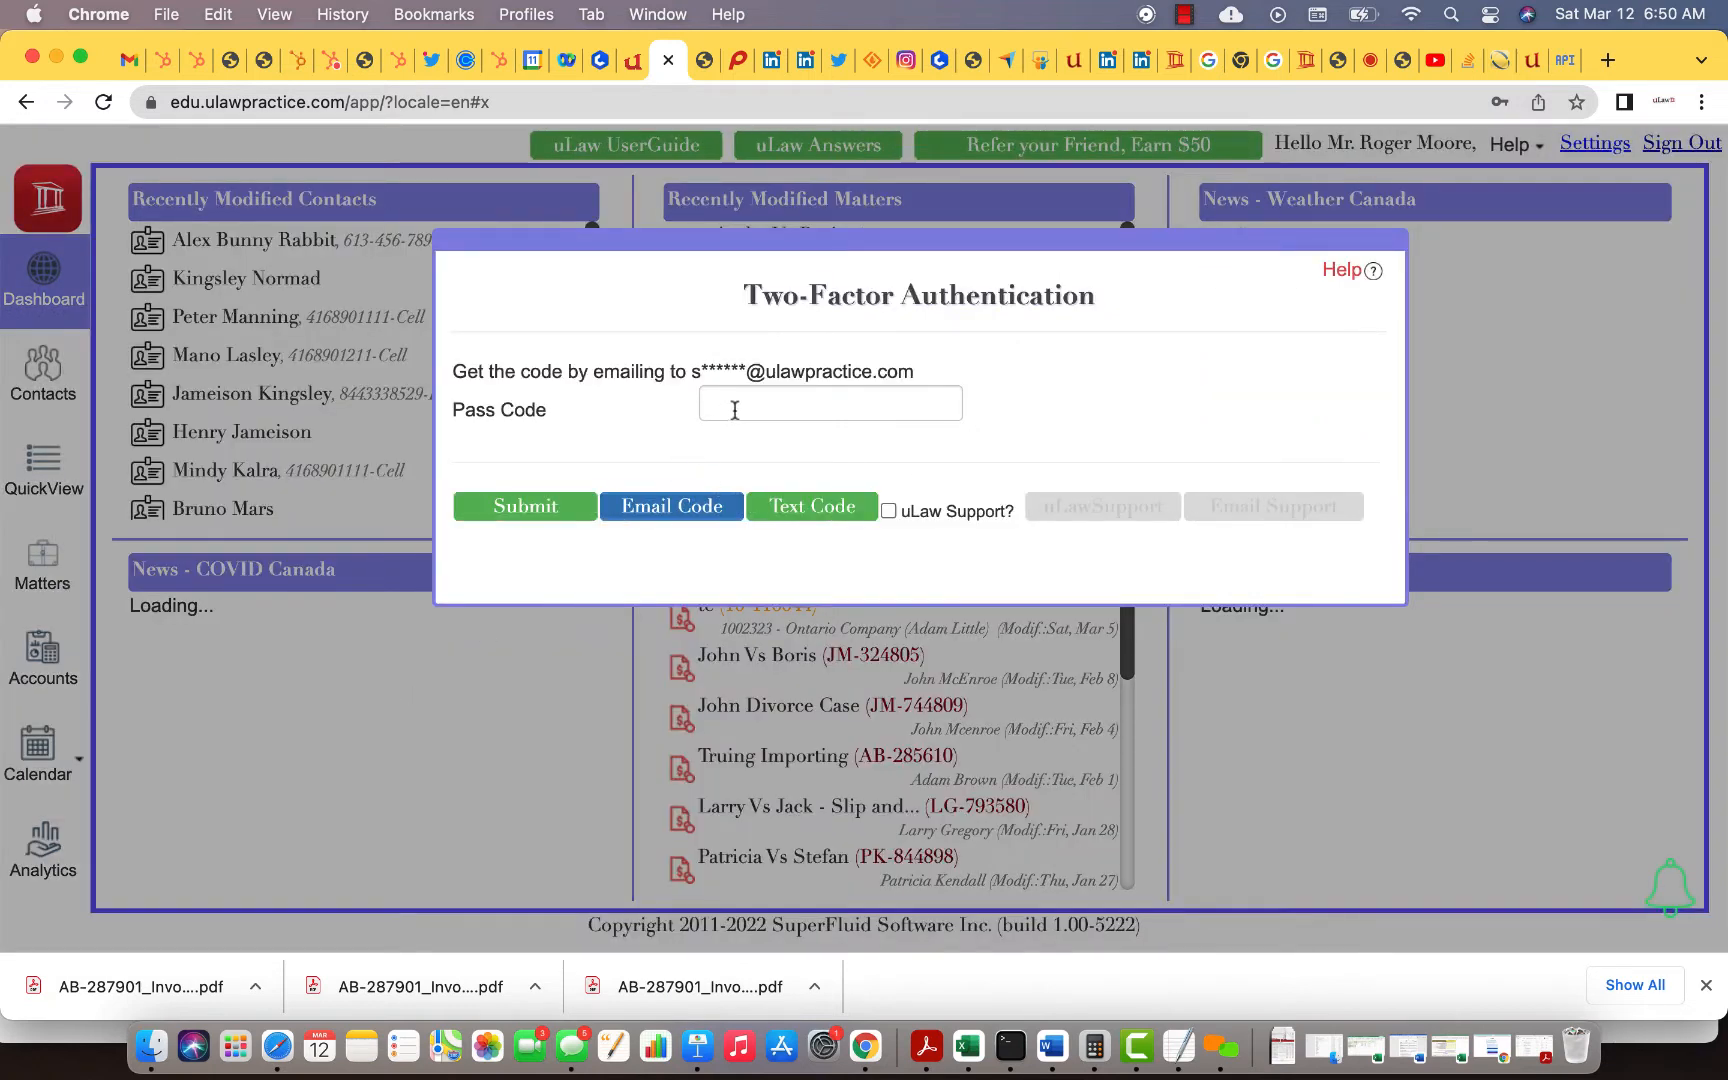
Step: Submit the emailed two-factor pass code and dismiss Chrome's save-password offer
{"action": "left_click", "coordinate": [734, 410]}
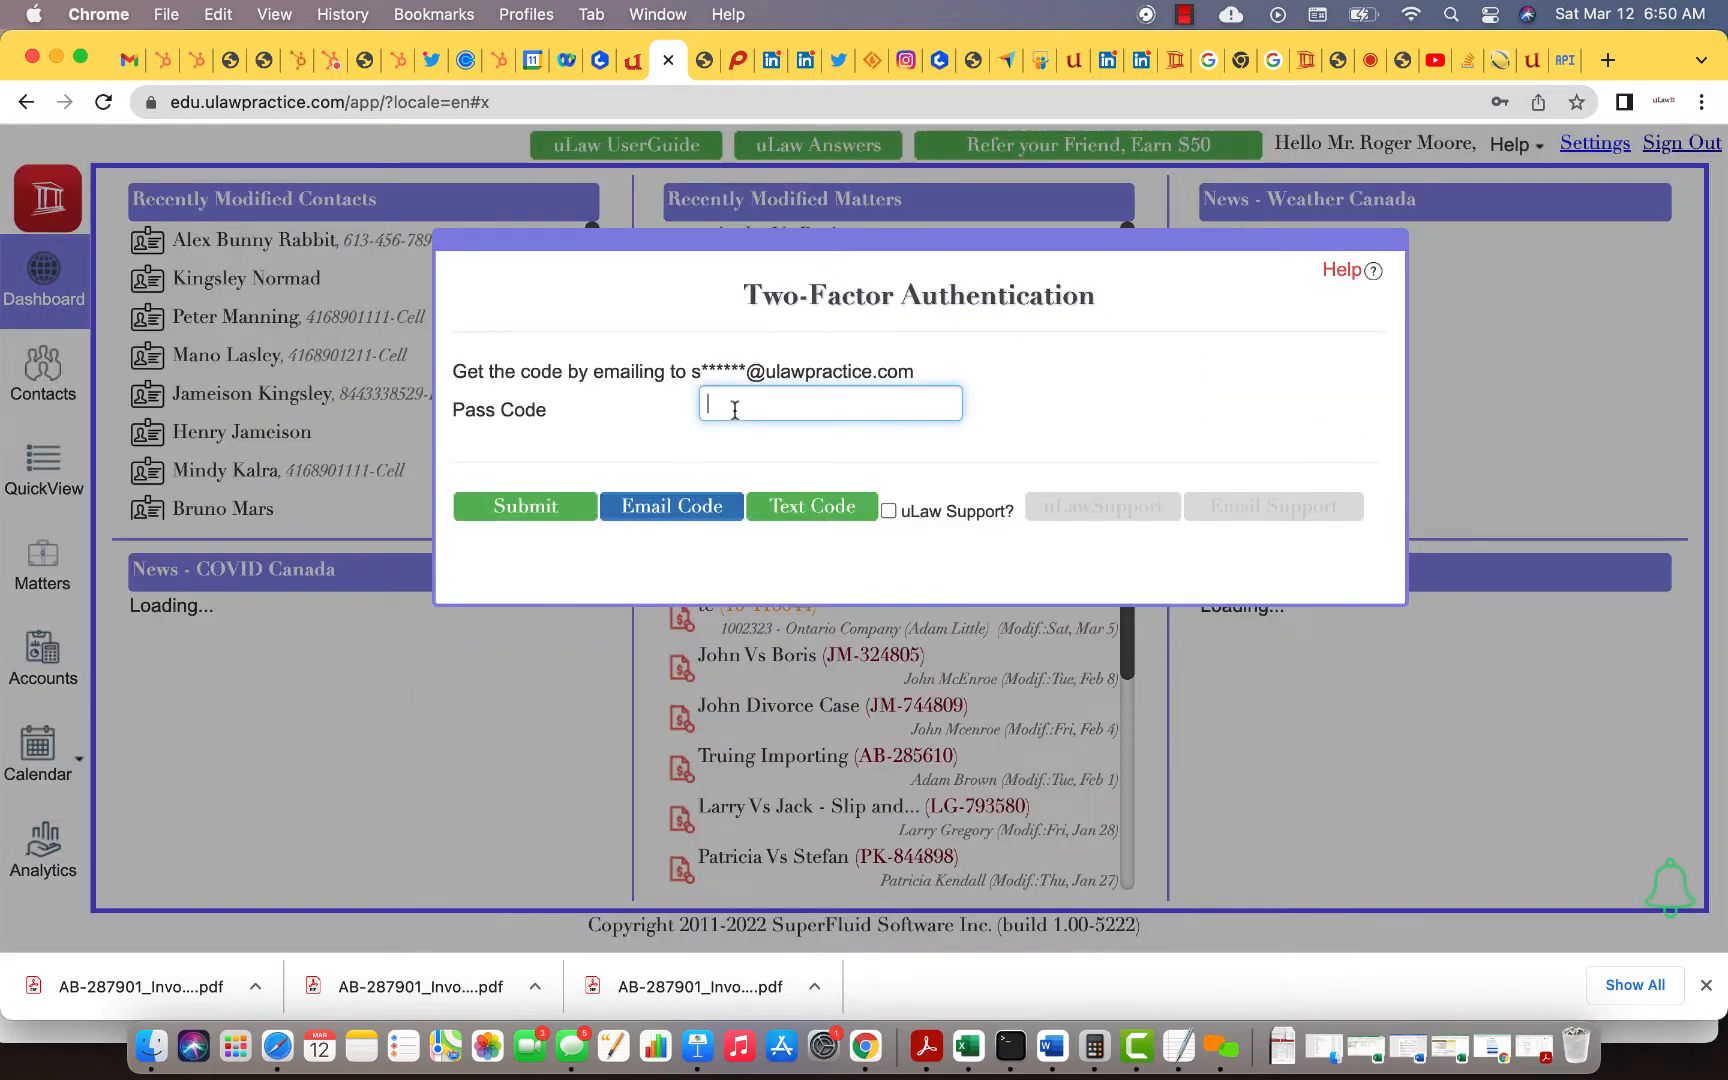
{"action": "type", "text": "••••"}
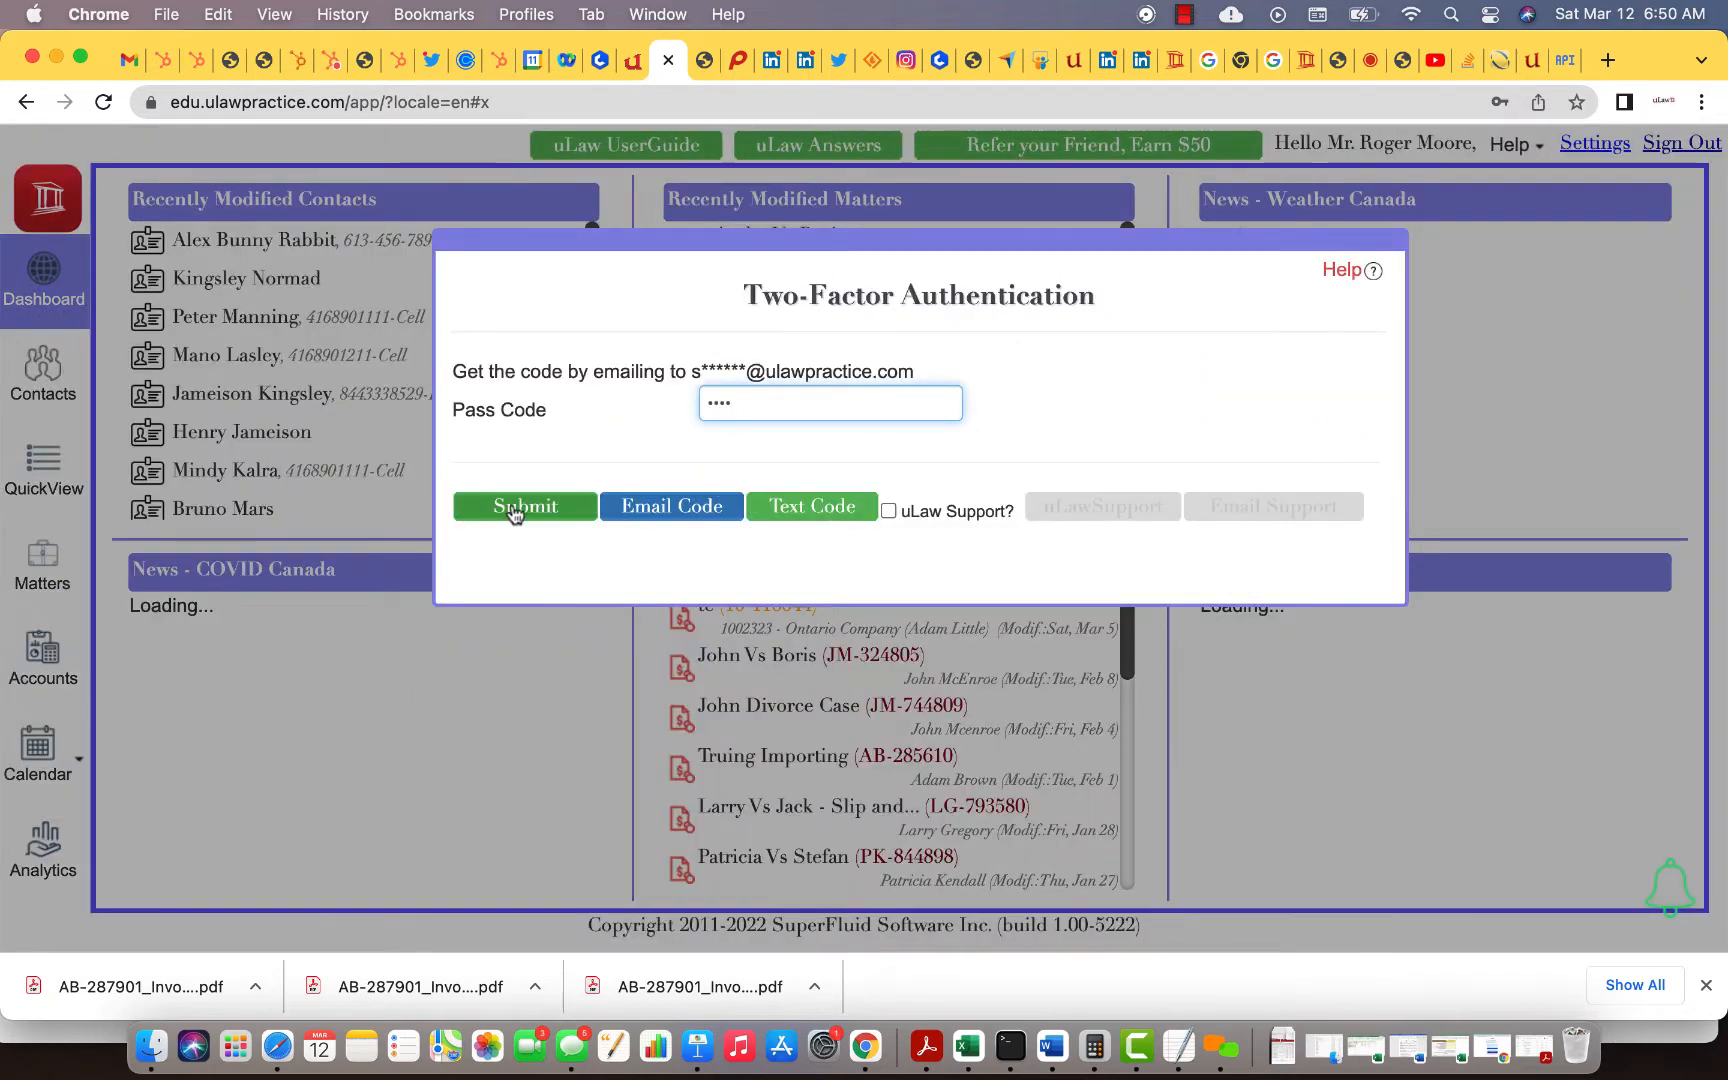
{"action": "left_click", "coordinate": [509, 506]}
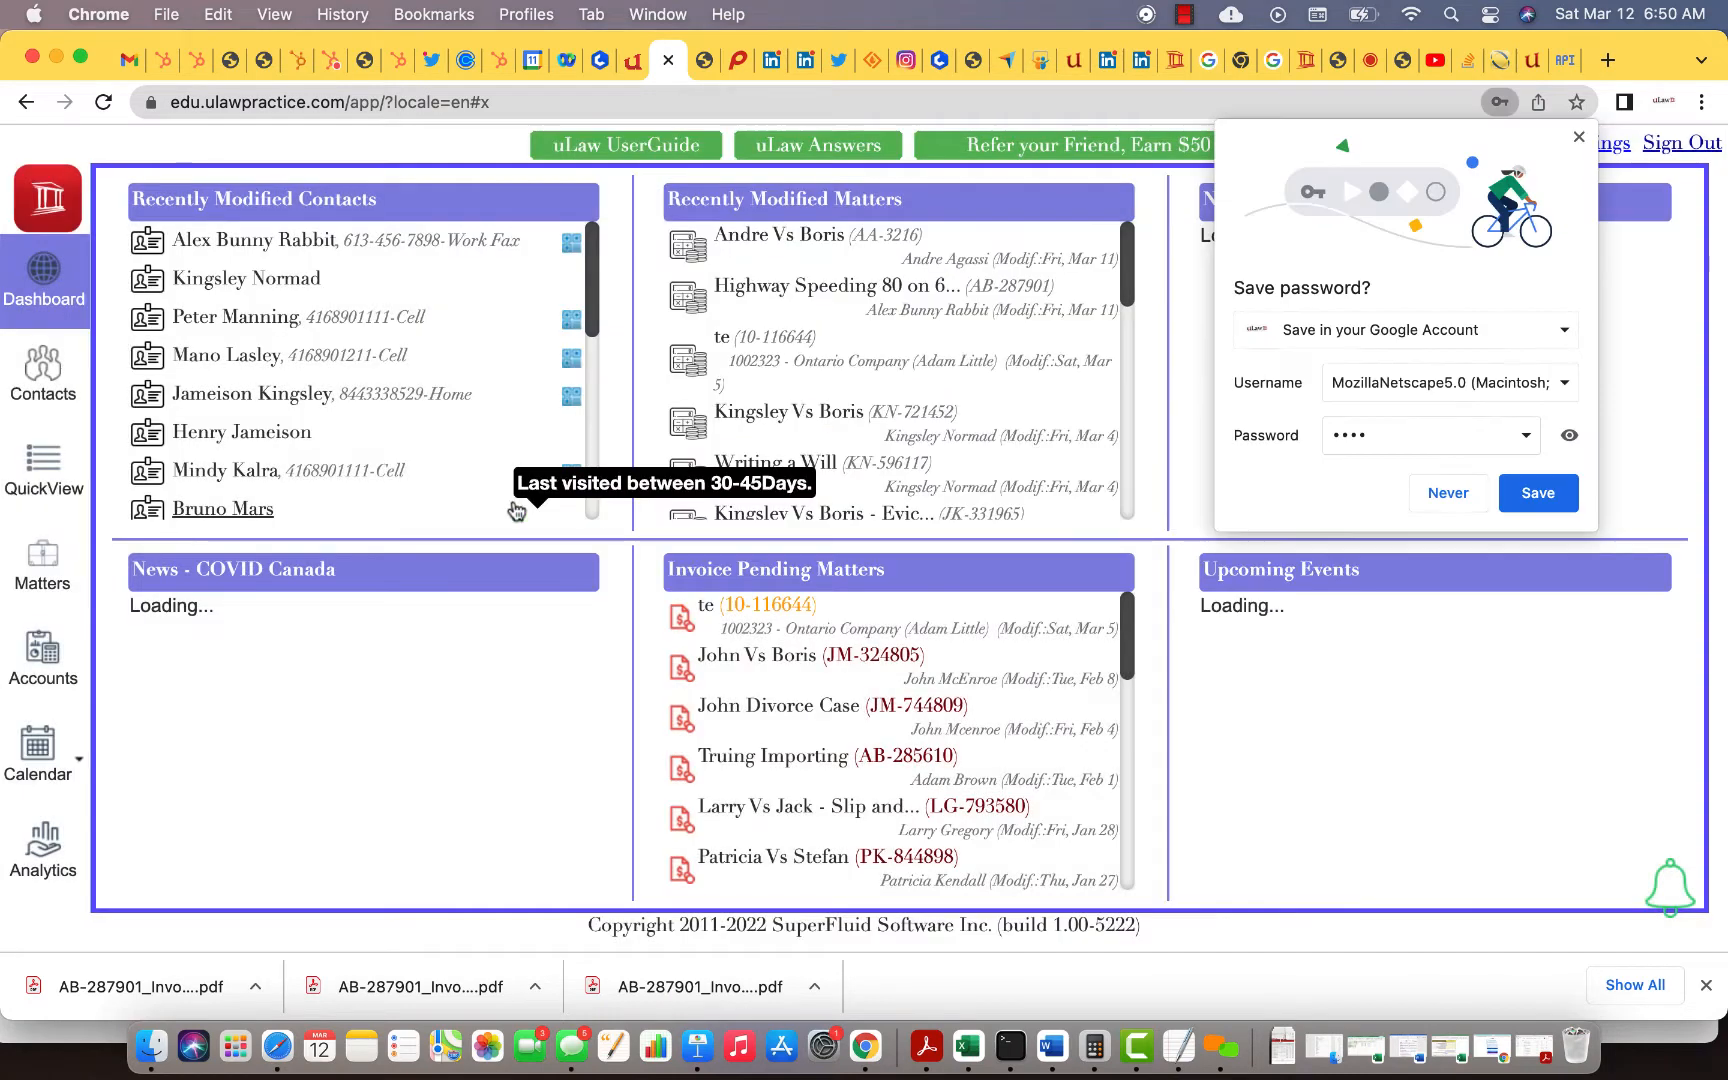
{"action": "left_click", "coordinate": [1577, 139]}
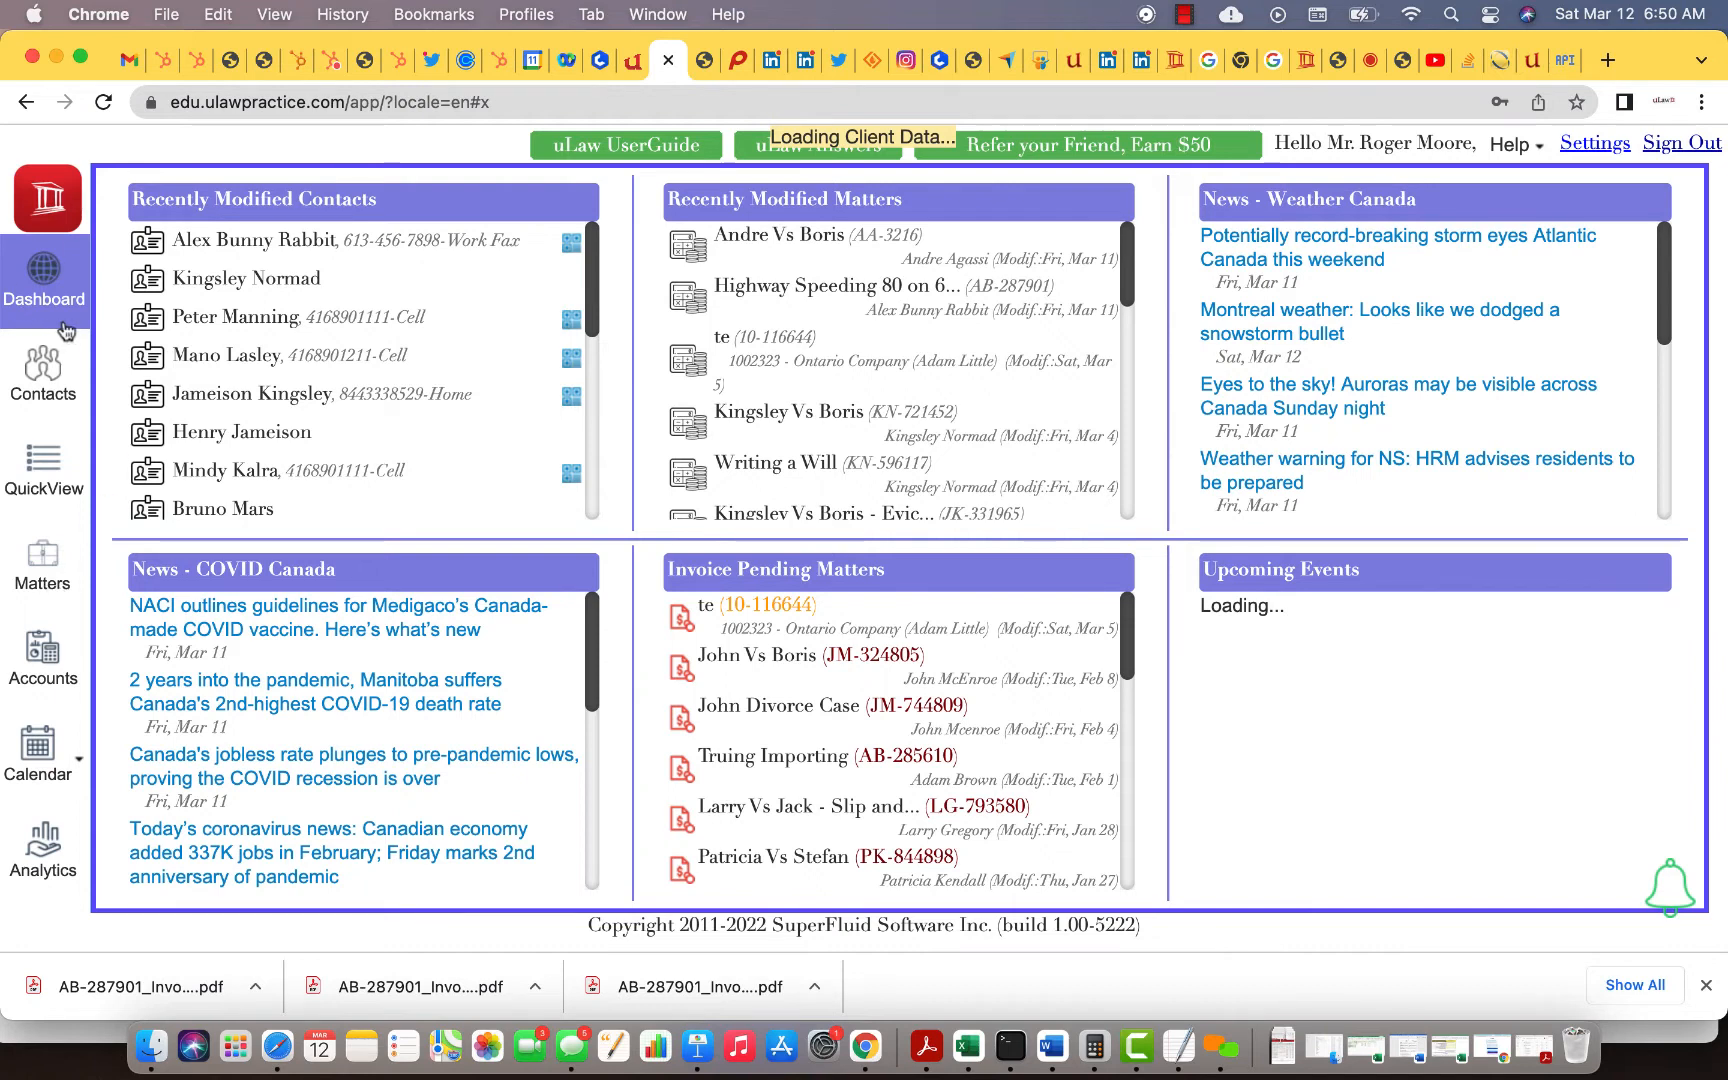
Step: Sign in to LawPay from Matters, switch to the client's matter, then go to Contacts
{"action": "left_click", "coordinate": [53, 578]}
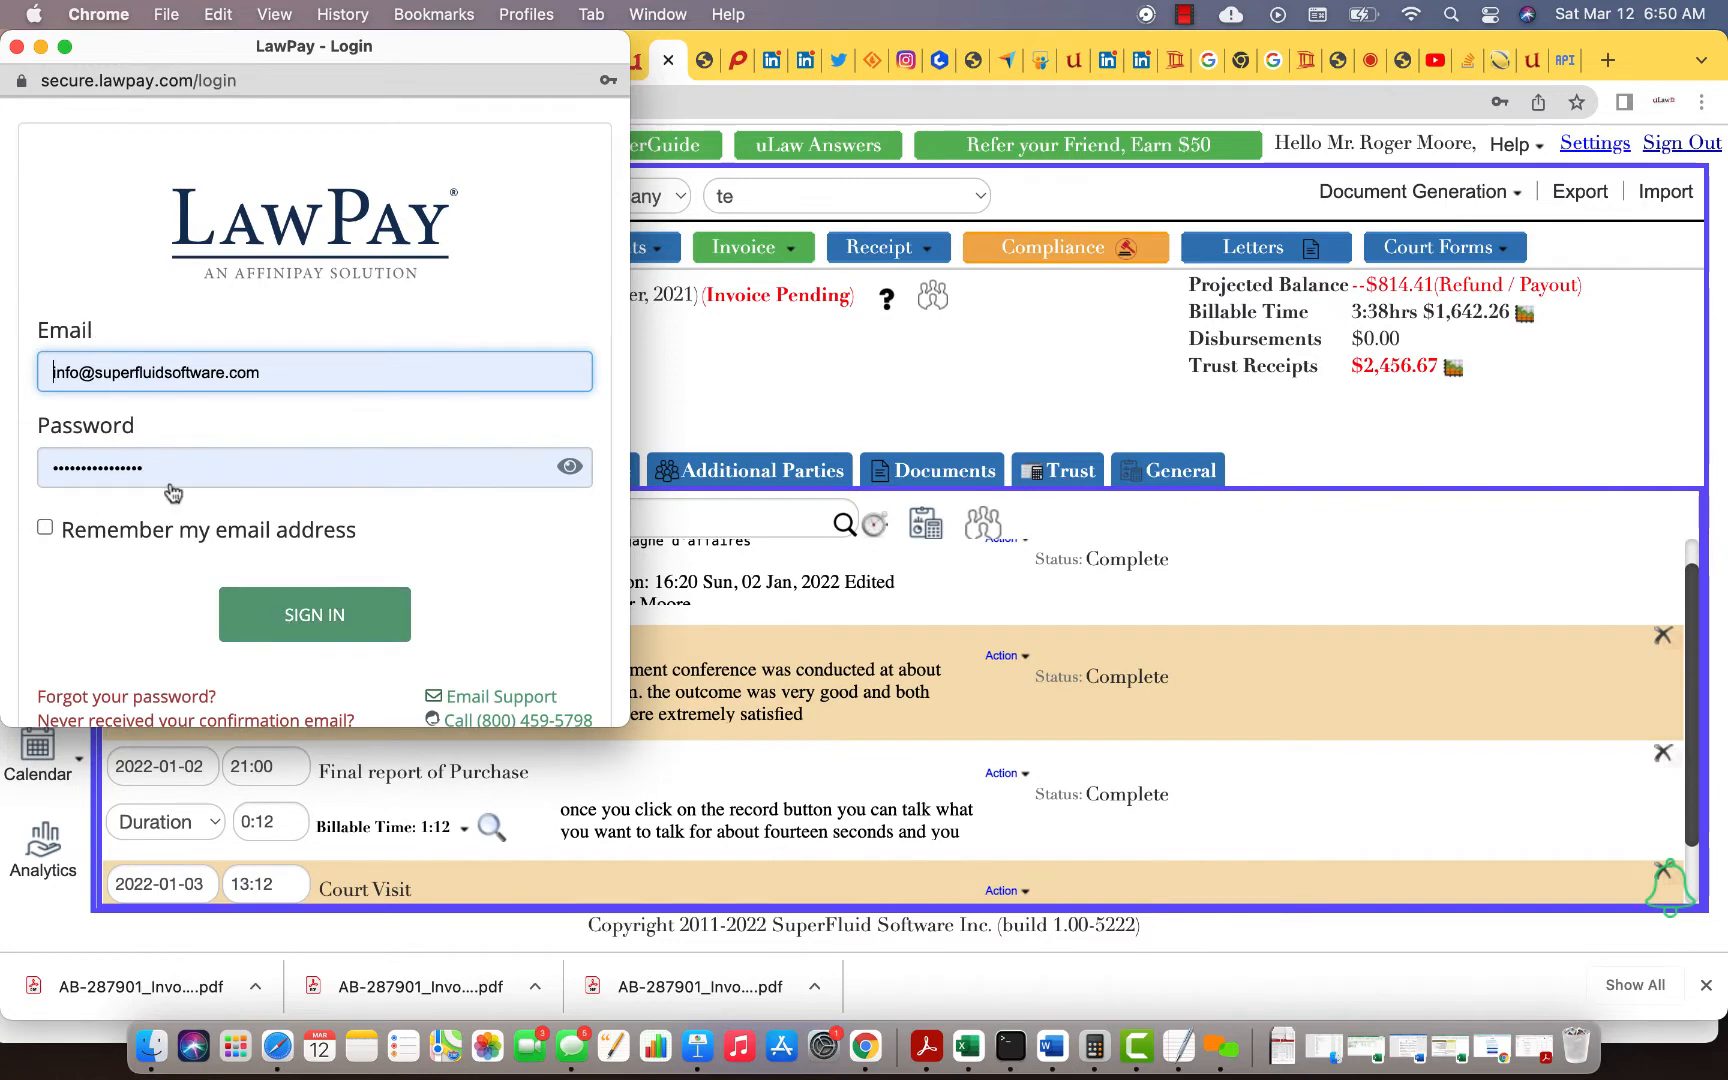
{"action": "left_click", "coordinate": [270, 624]}
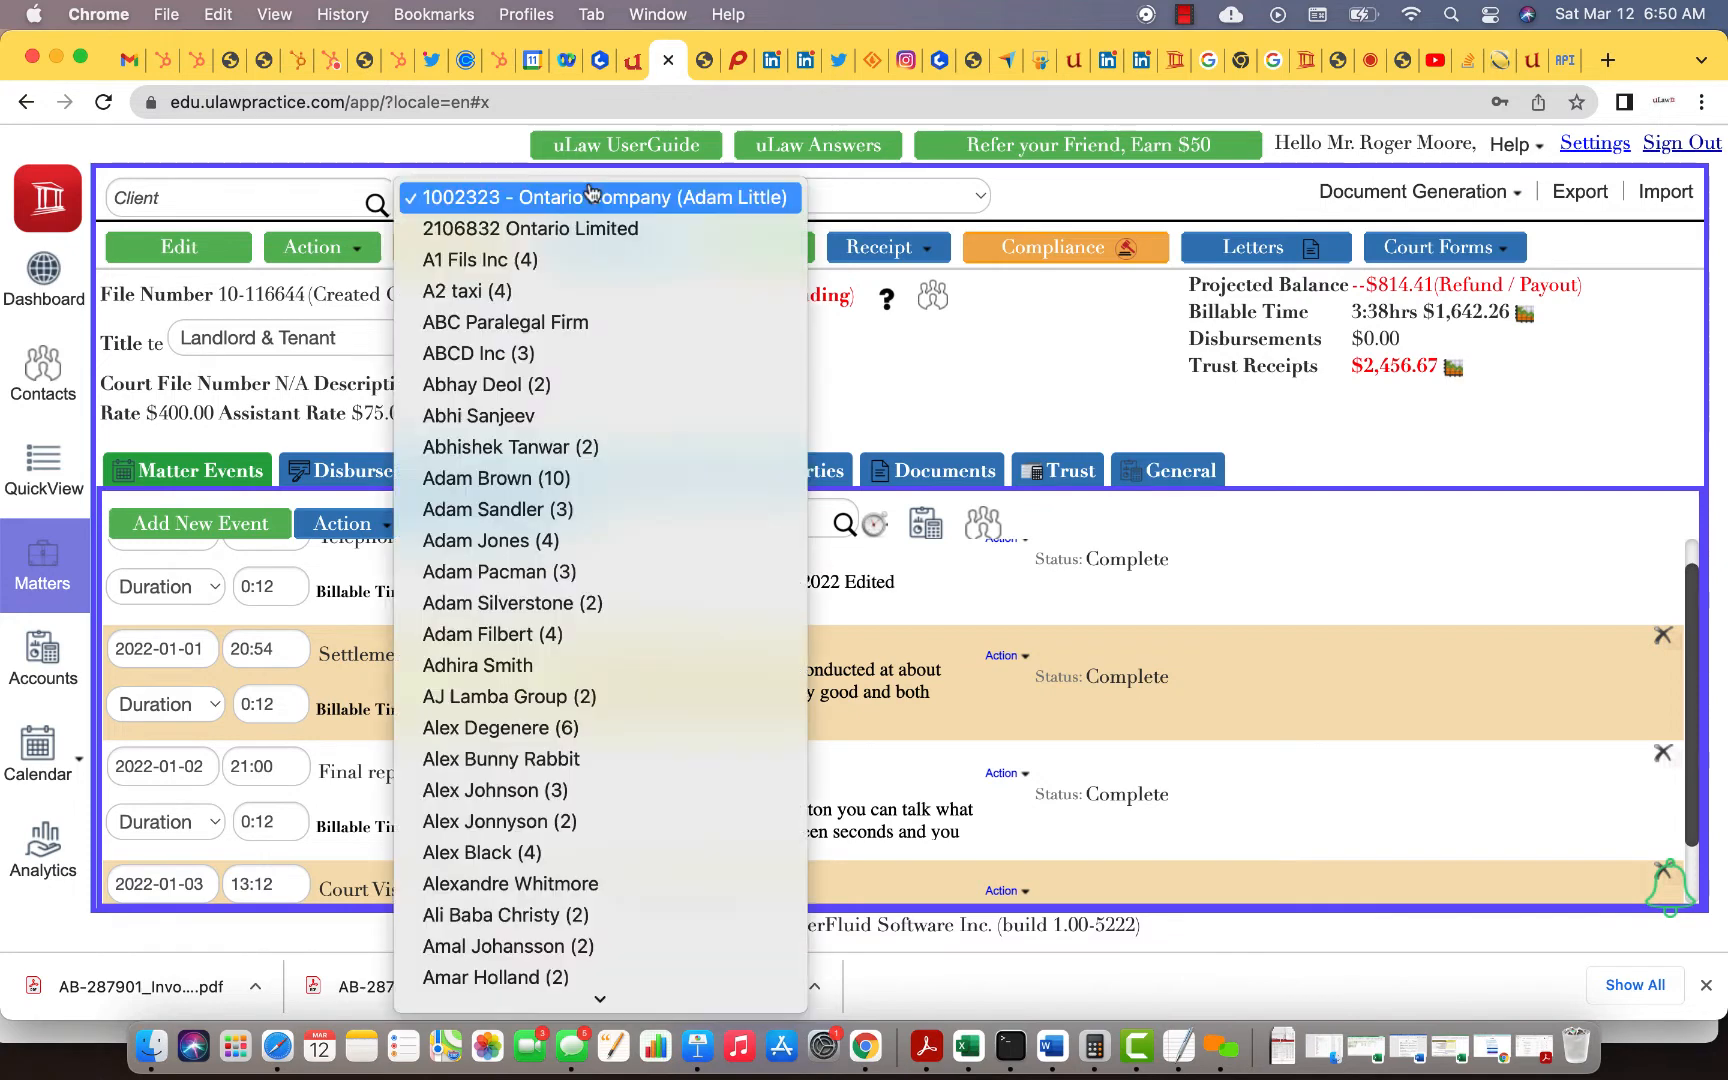
{"action": "left_click", "coordinate": [590, 197]}
{"action": "scroll", "coordinate": [620, 1008], "scroll_direction": "down", "scroll_amount": 10}
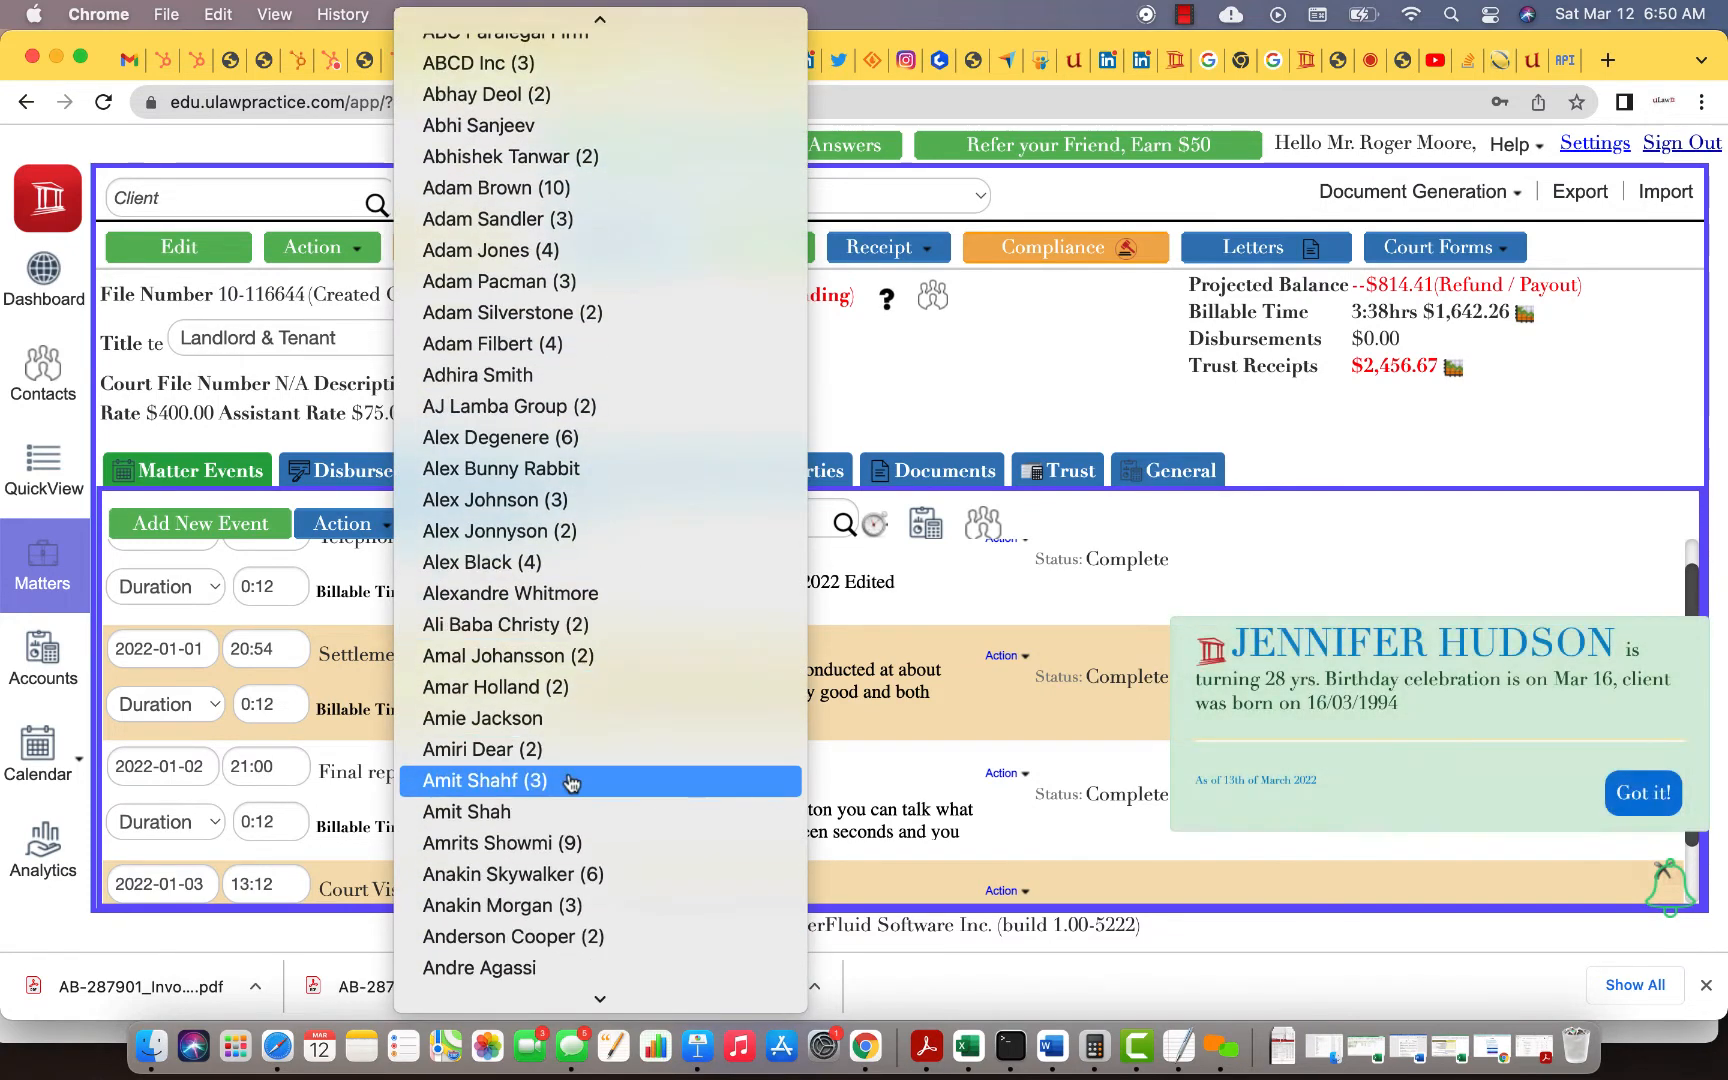
{"action": "scroll", "coordinate": [570, 783], "scroll_direction": "down", "scroll_amount": 3}
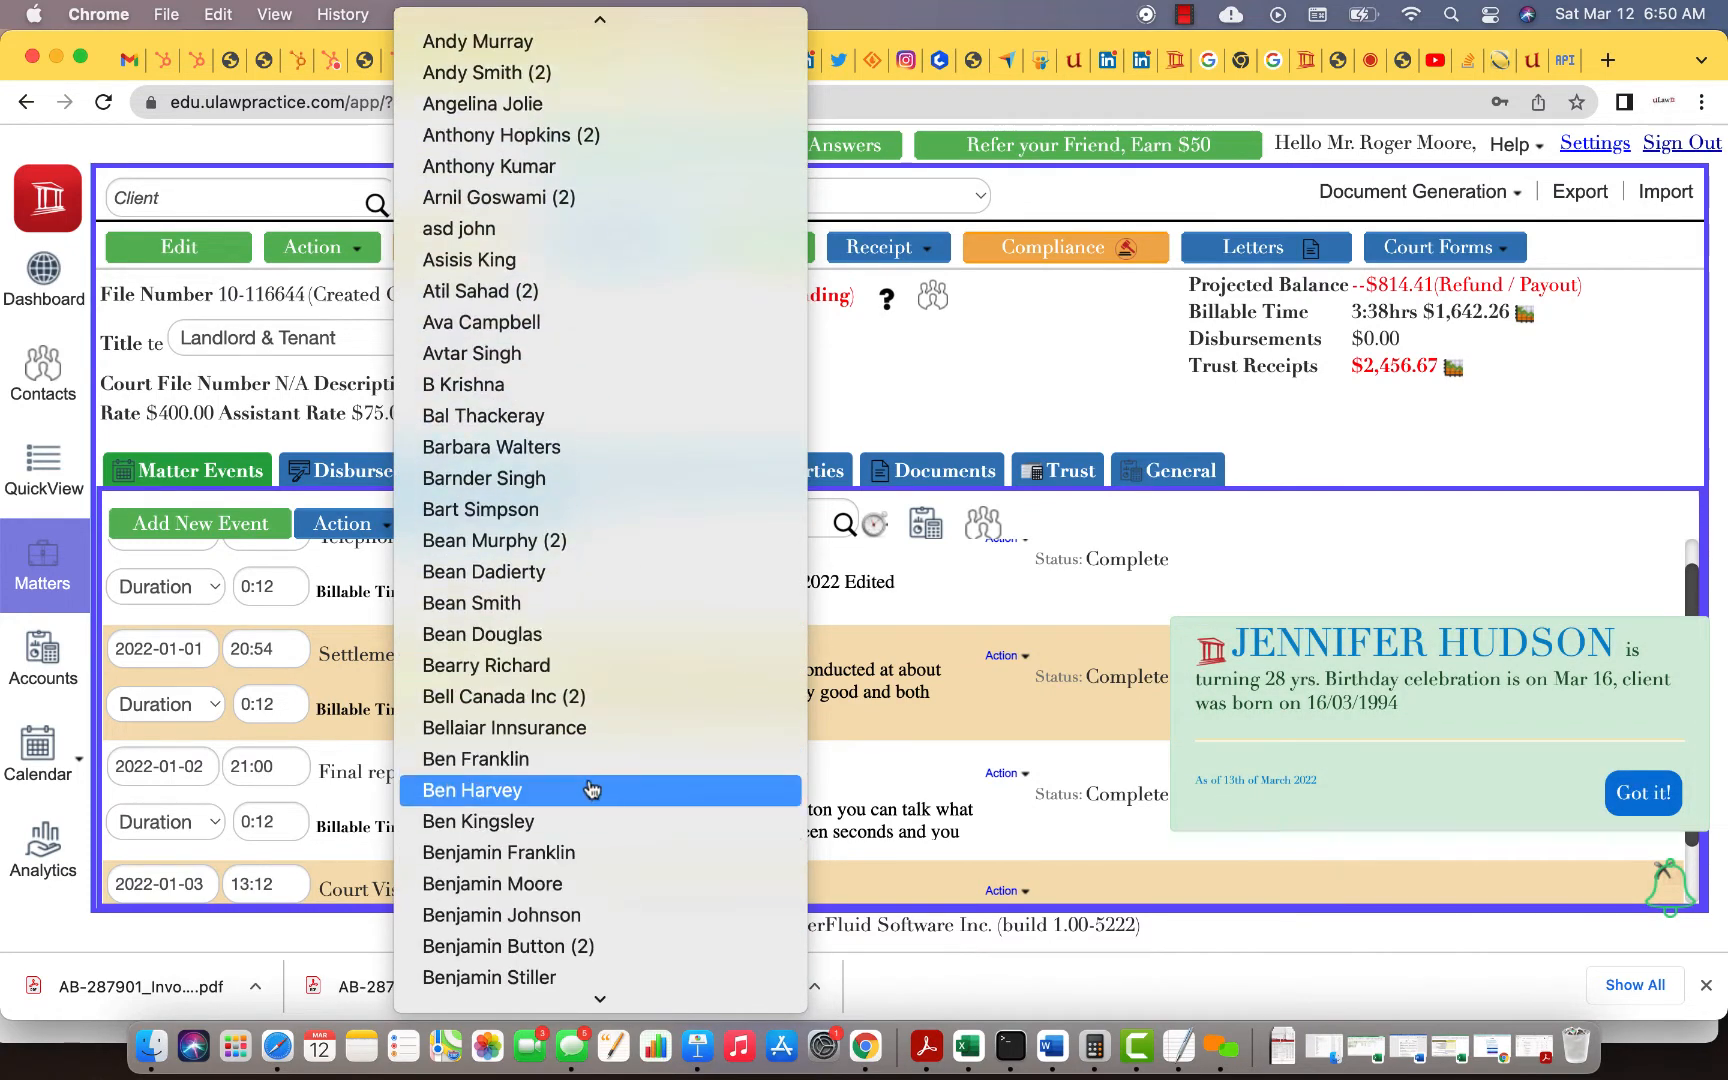
{"action": "left_click", "coordinate": [530, 670]}
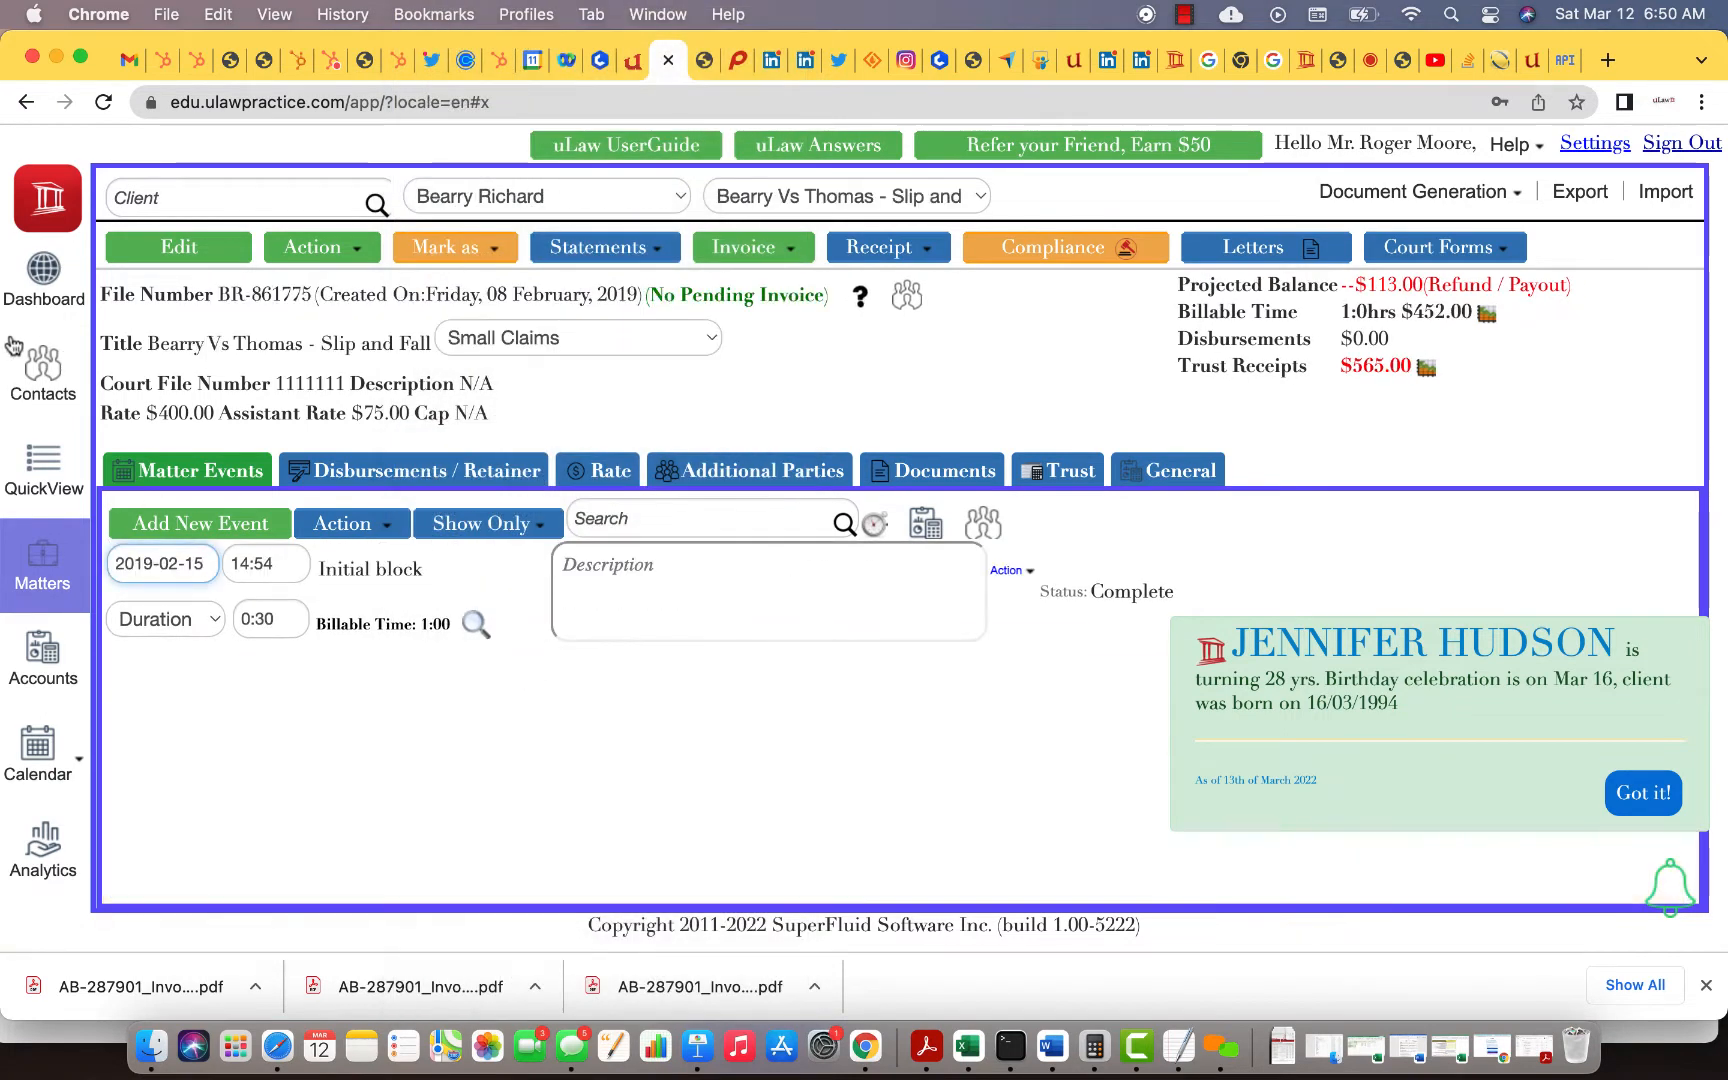
{"action": "left_click", "coordinate": [38, 372]}
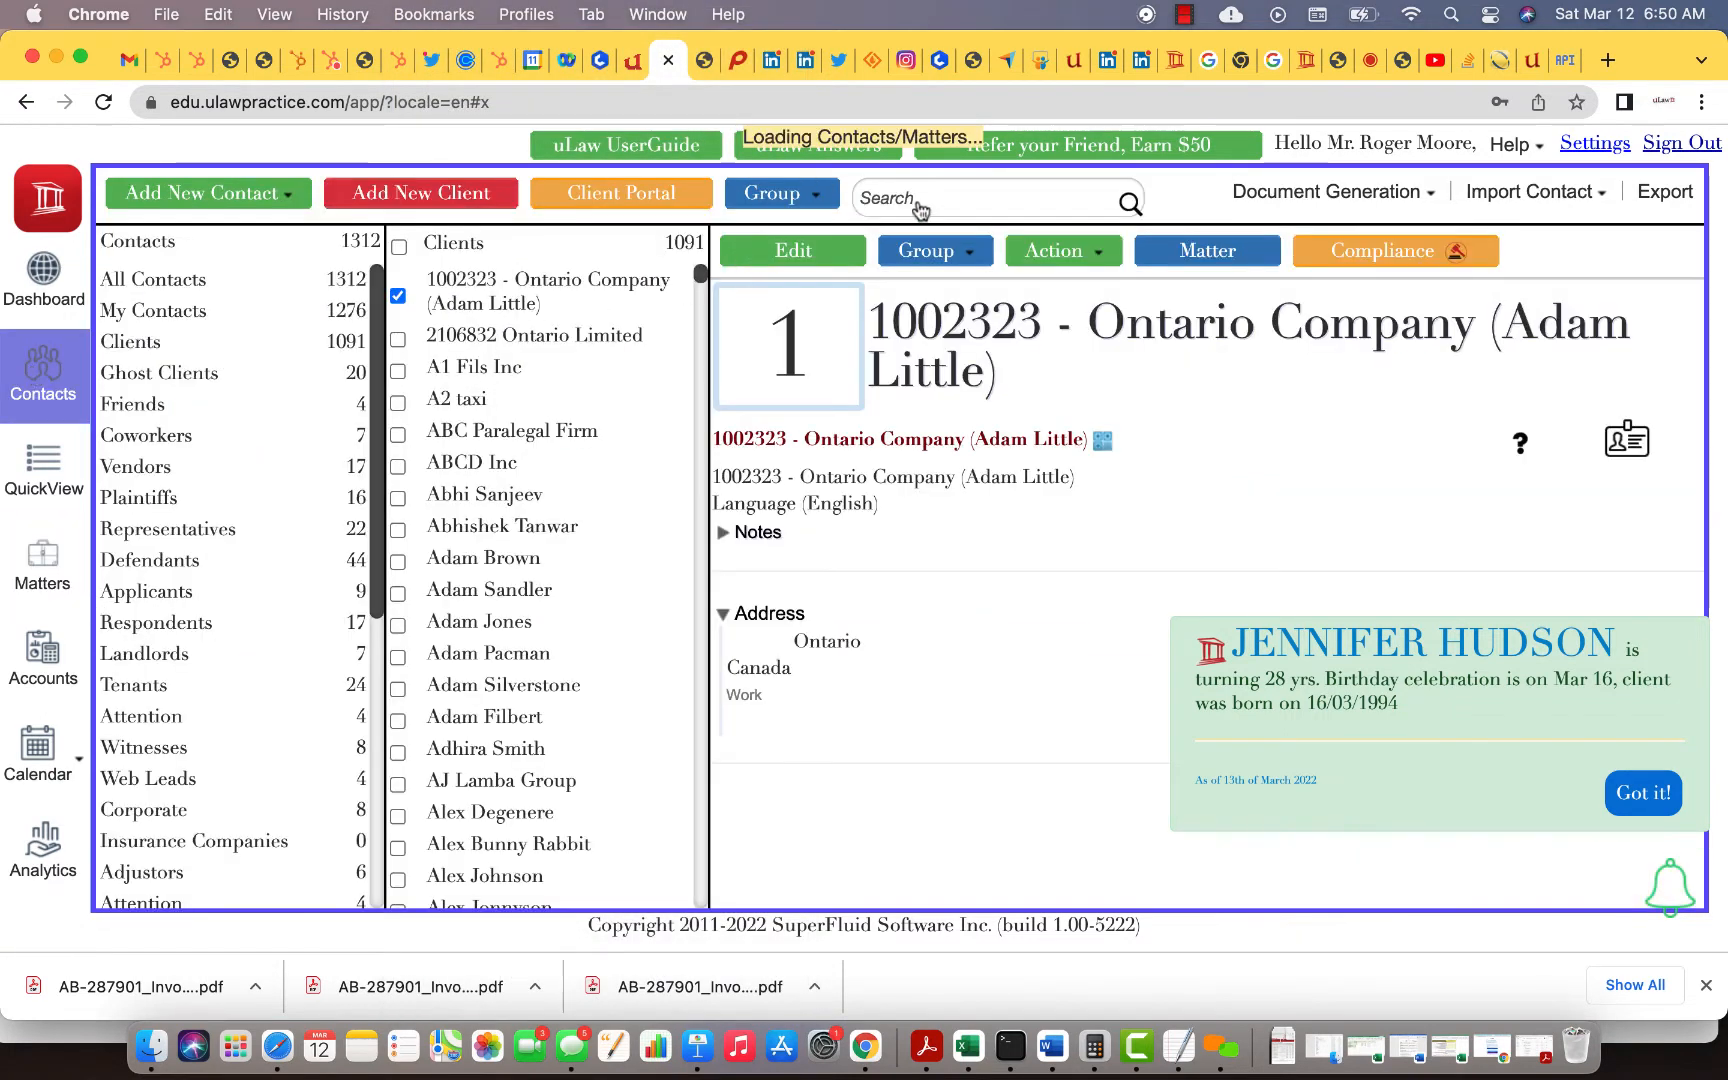
Step: Search contacts for 'richard' and open the client's contact record in the edit form
{"action": "left_click", "coordinate": [918, 198]}
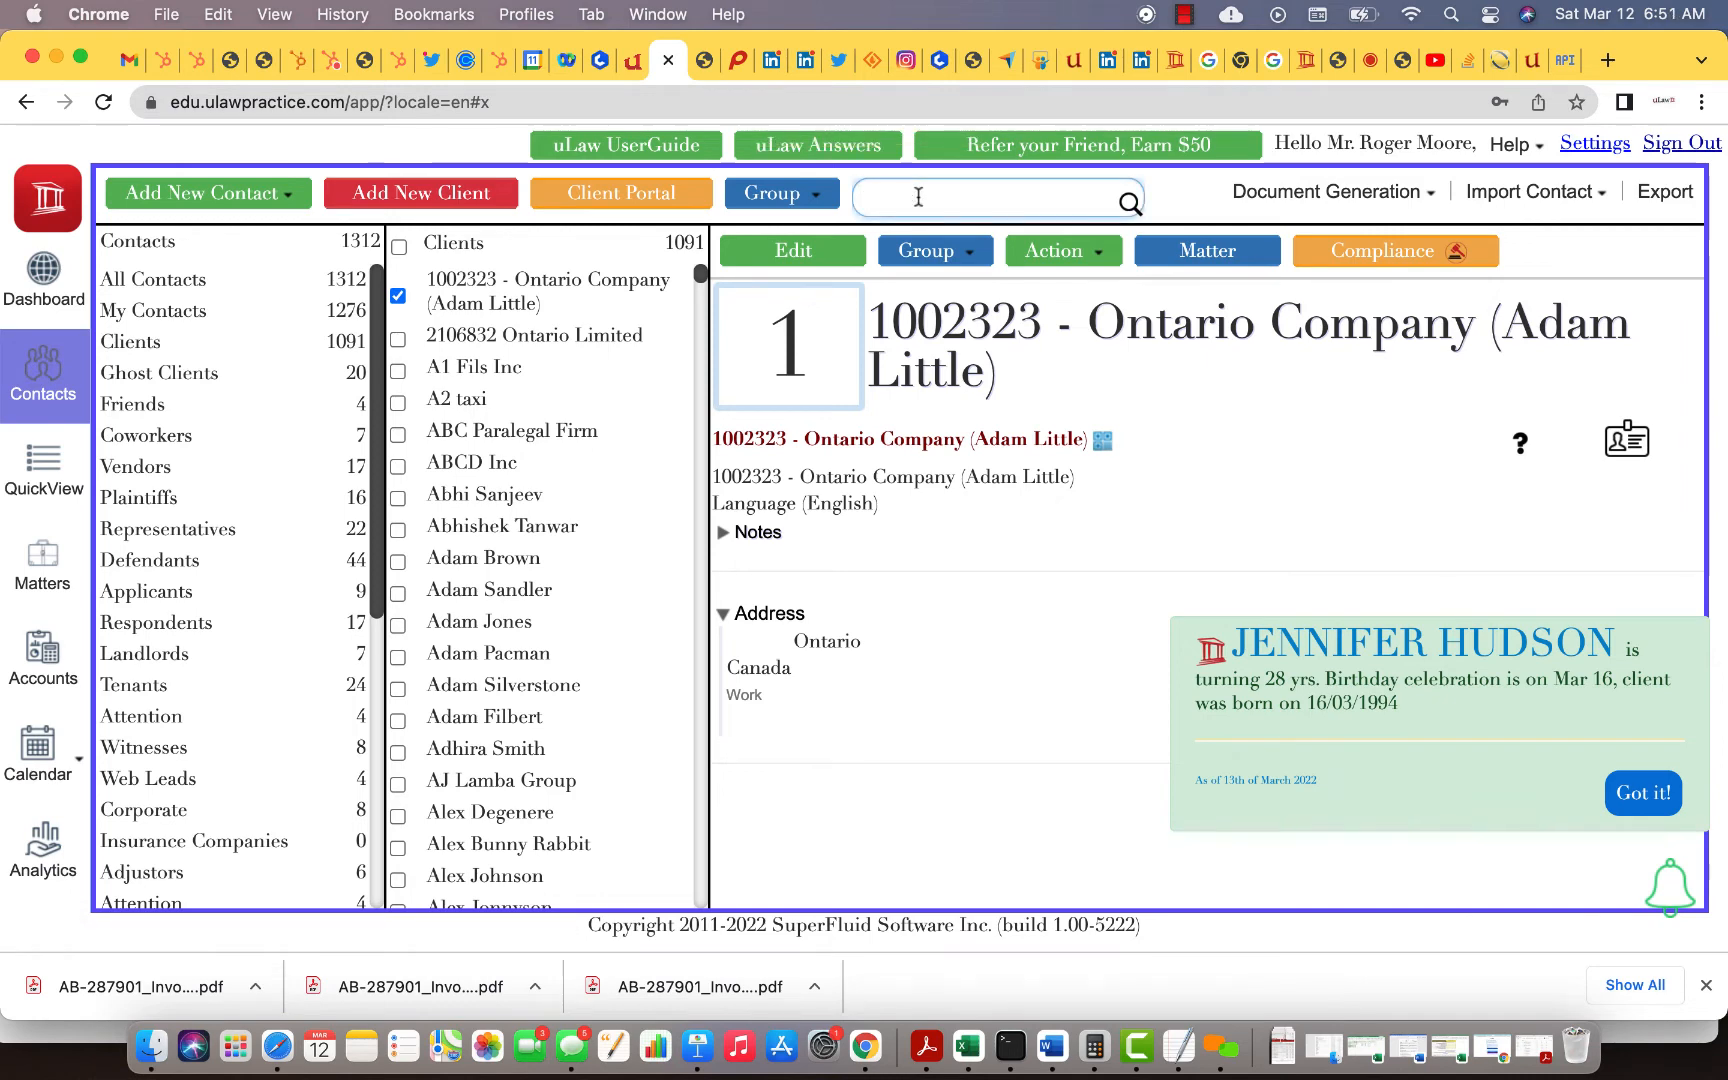
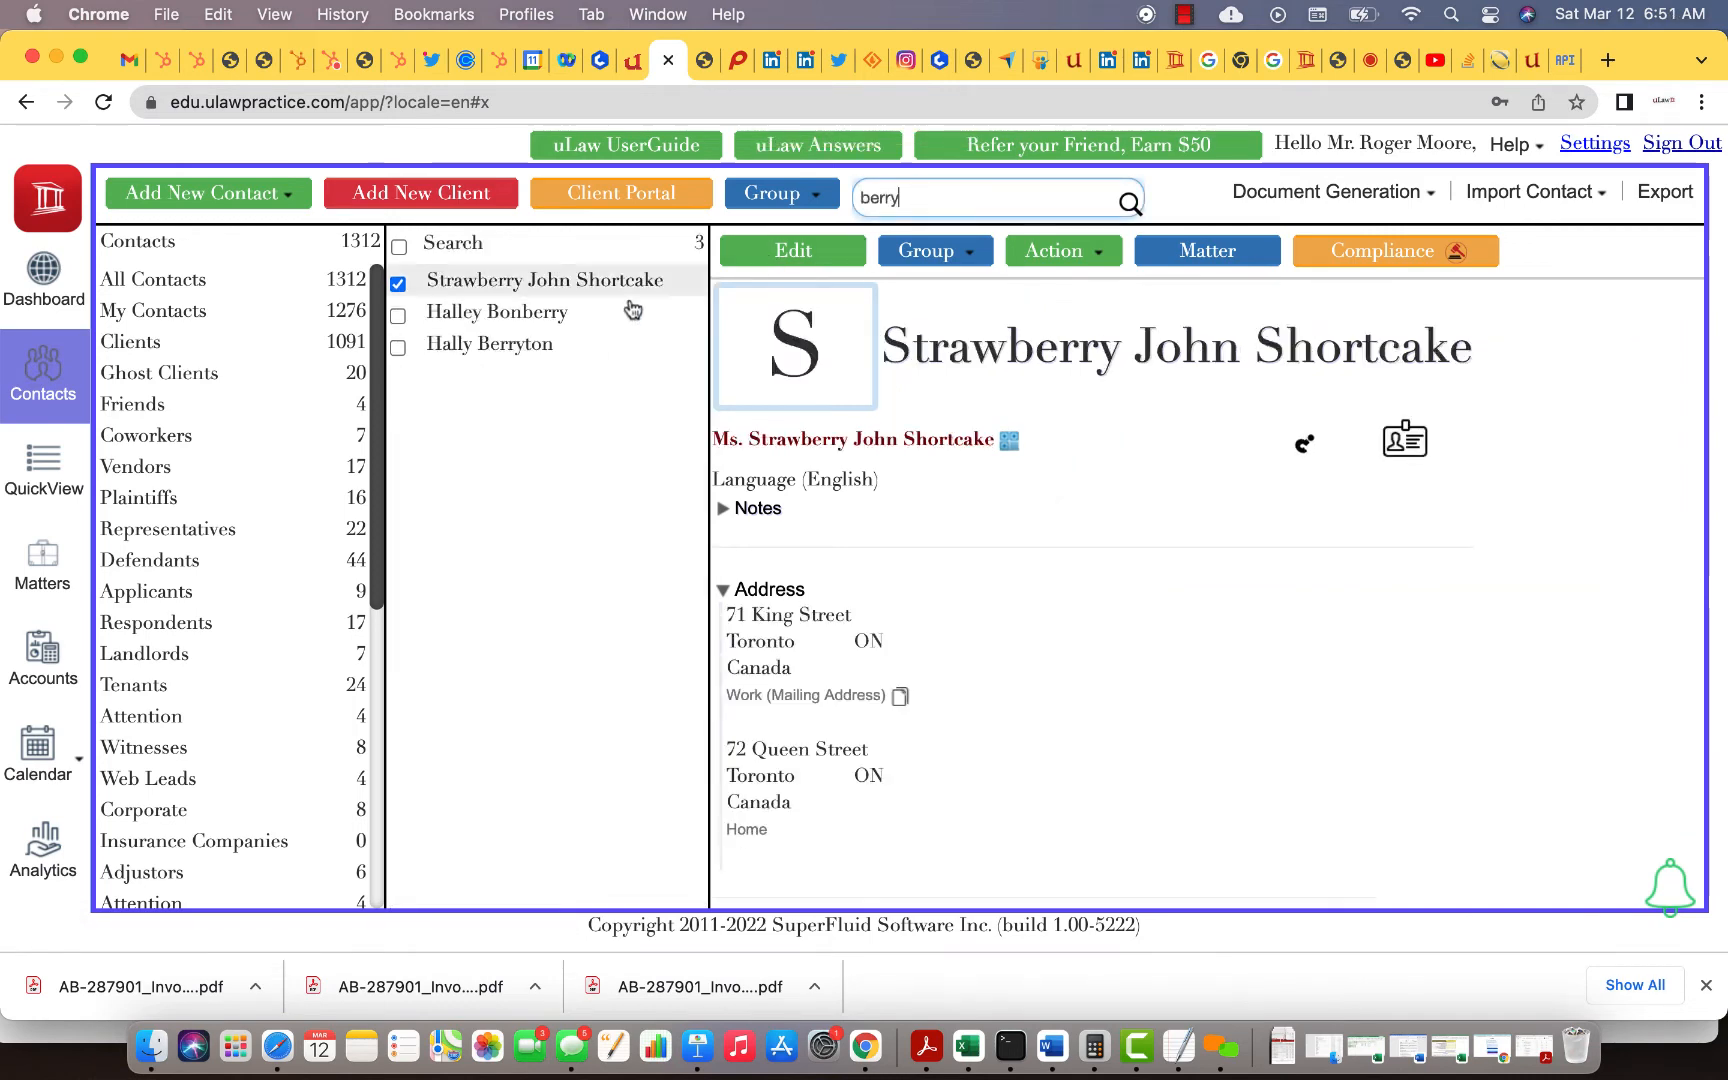
{"action": "key", "text": "BackSpace"}
{"action": "key", "text": "BackSpace"}
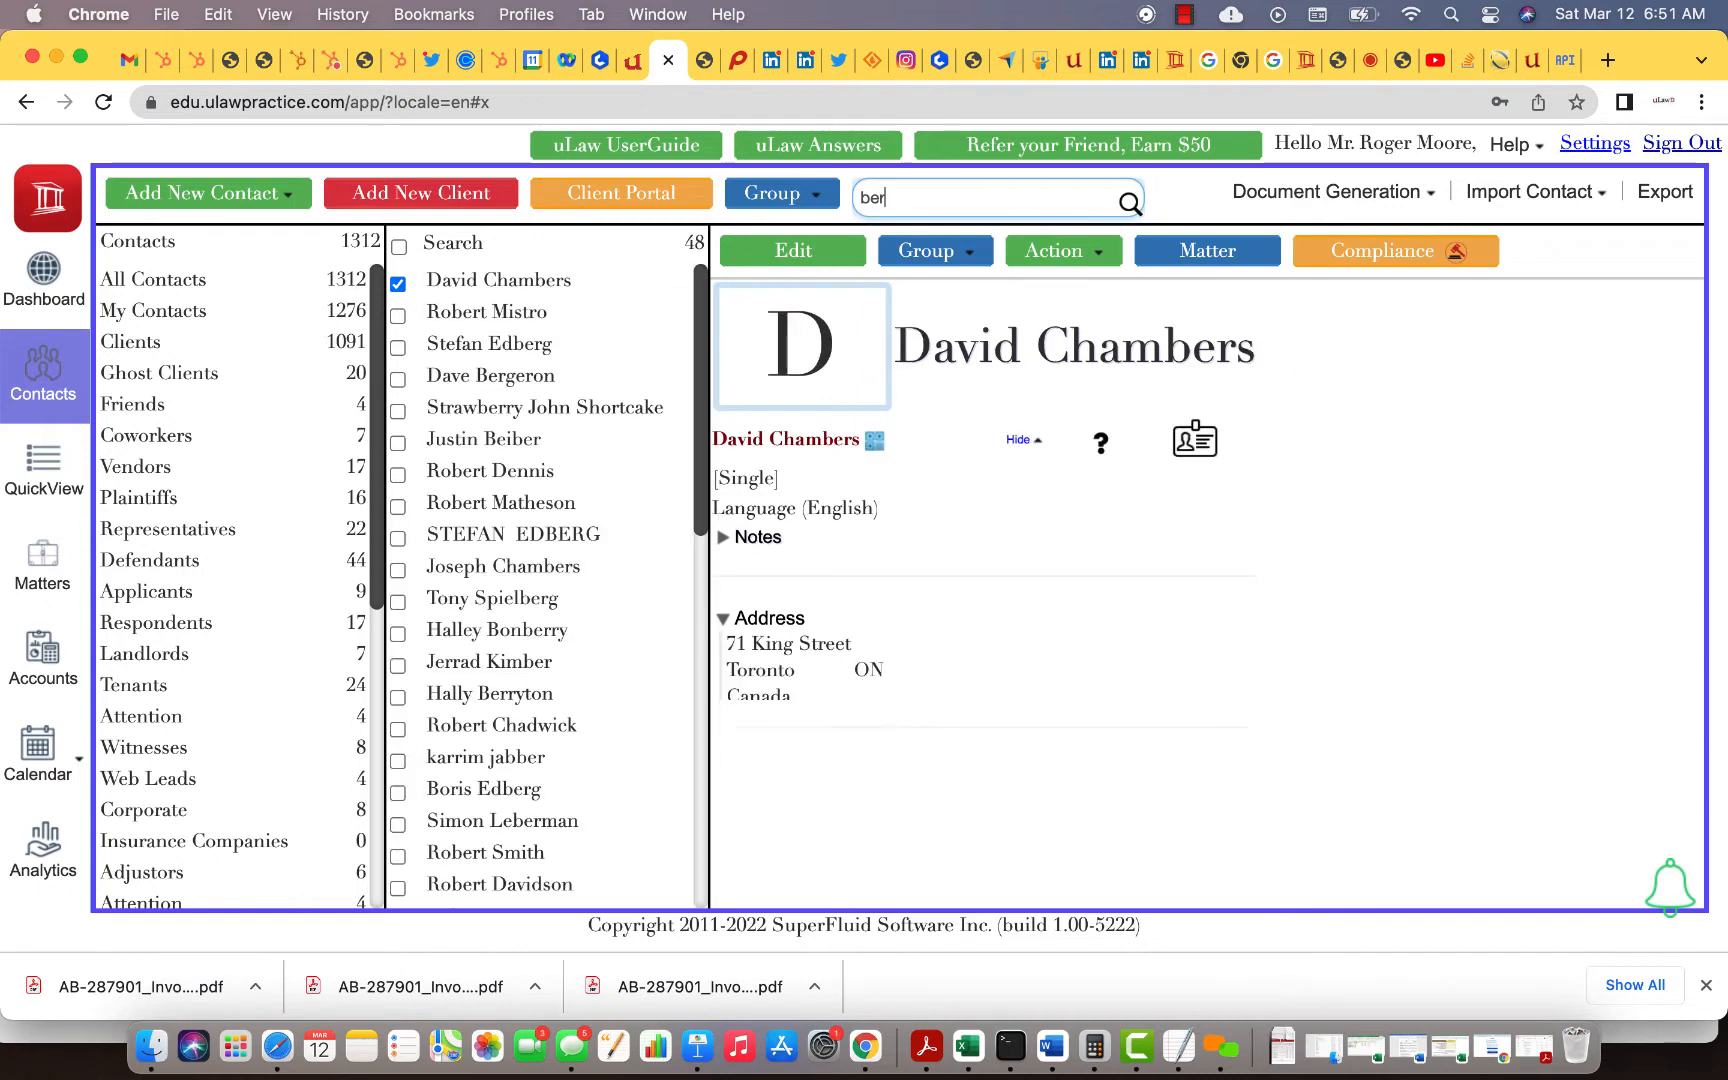
{"action": "key", "text": "BackSpace"}
{"action": "key", "text": "BackSpace"}
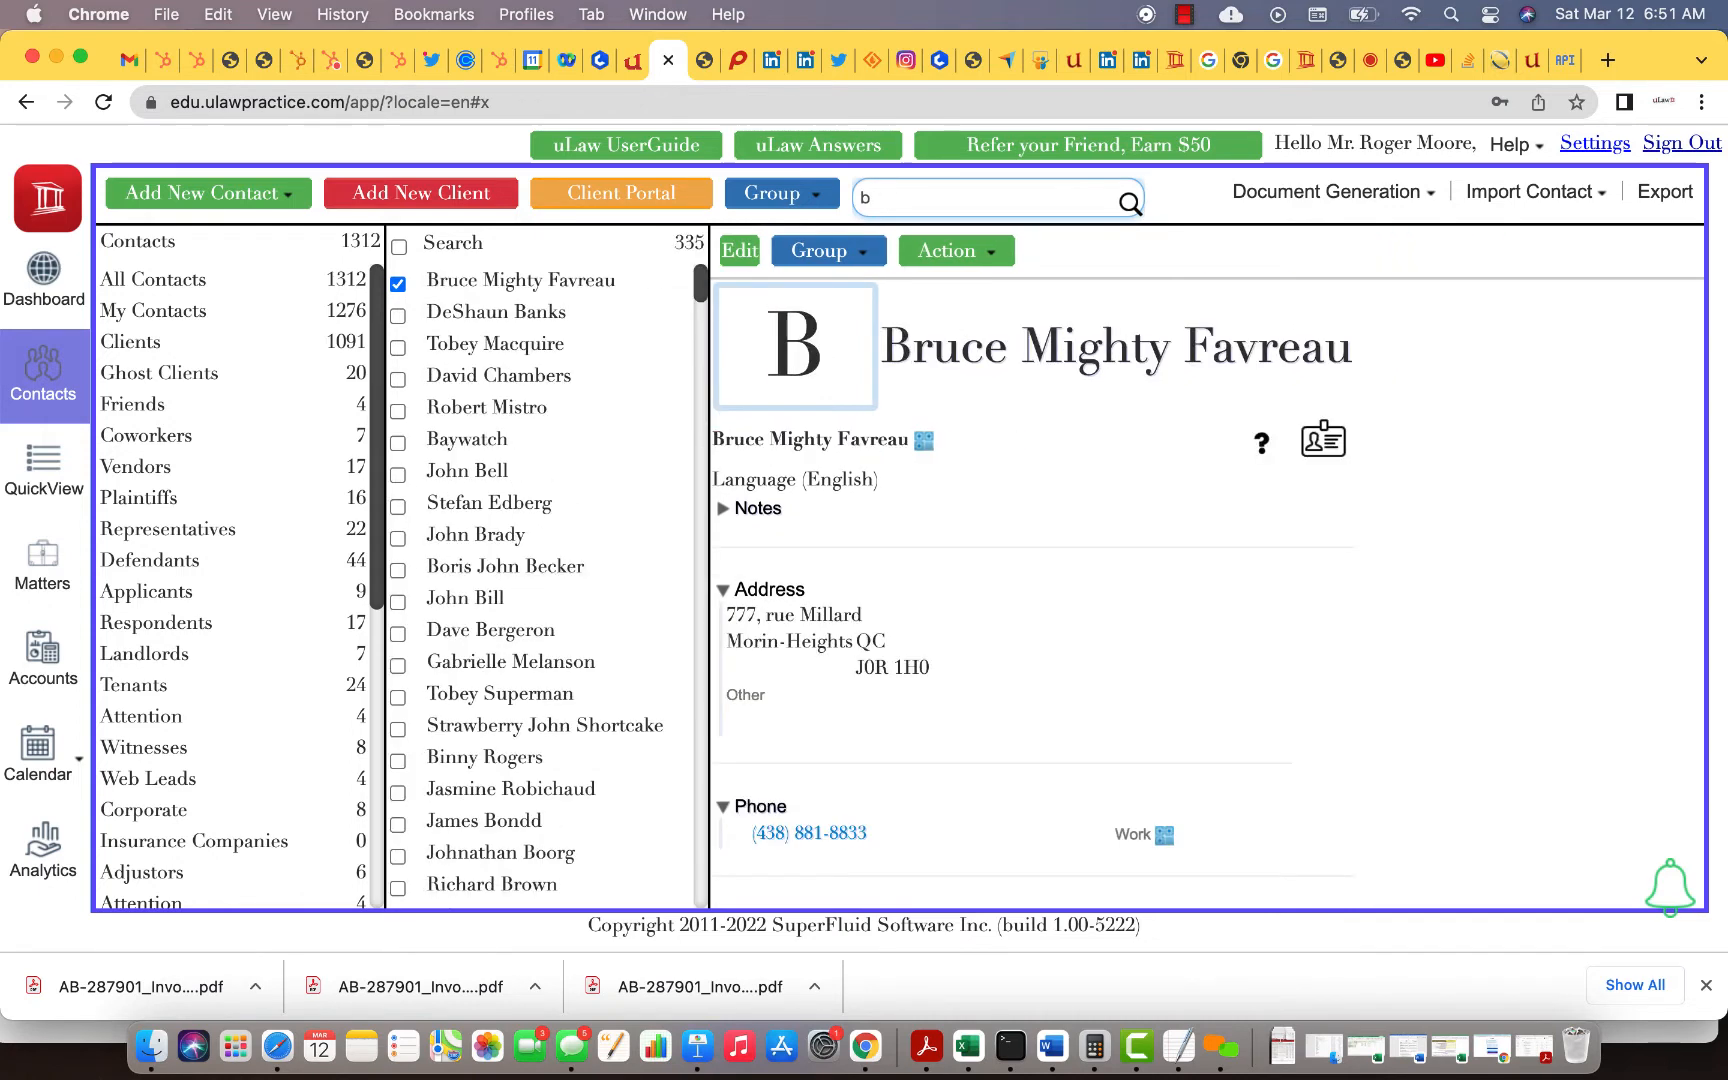
{"action": "key", "text": "BackSpace"}
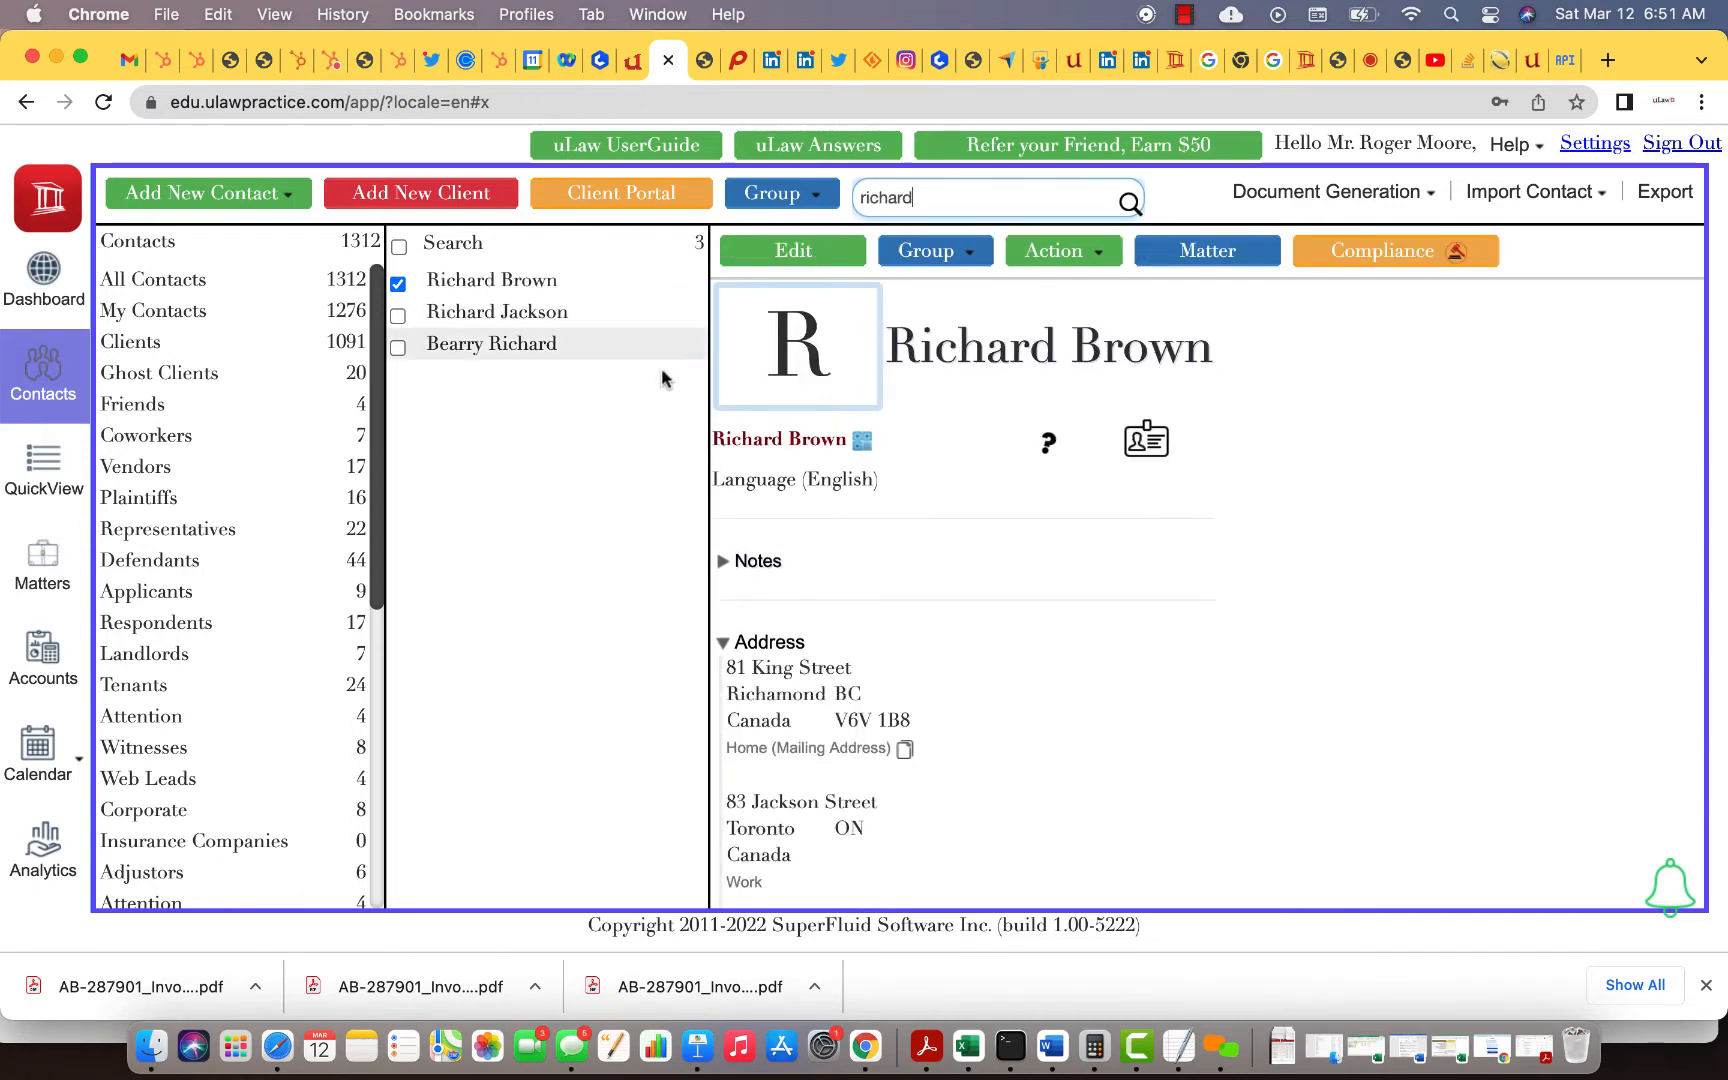
{"action": "left_click", "coordinate": [494, 347]}
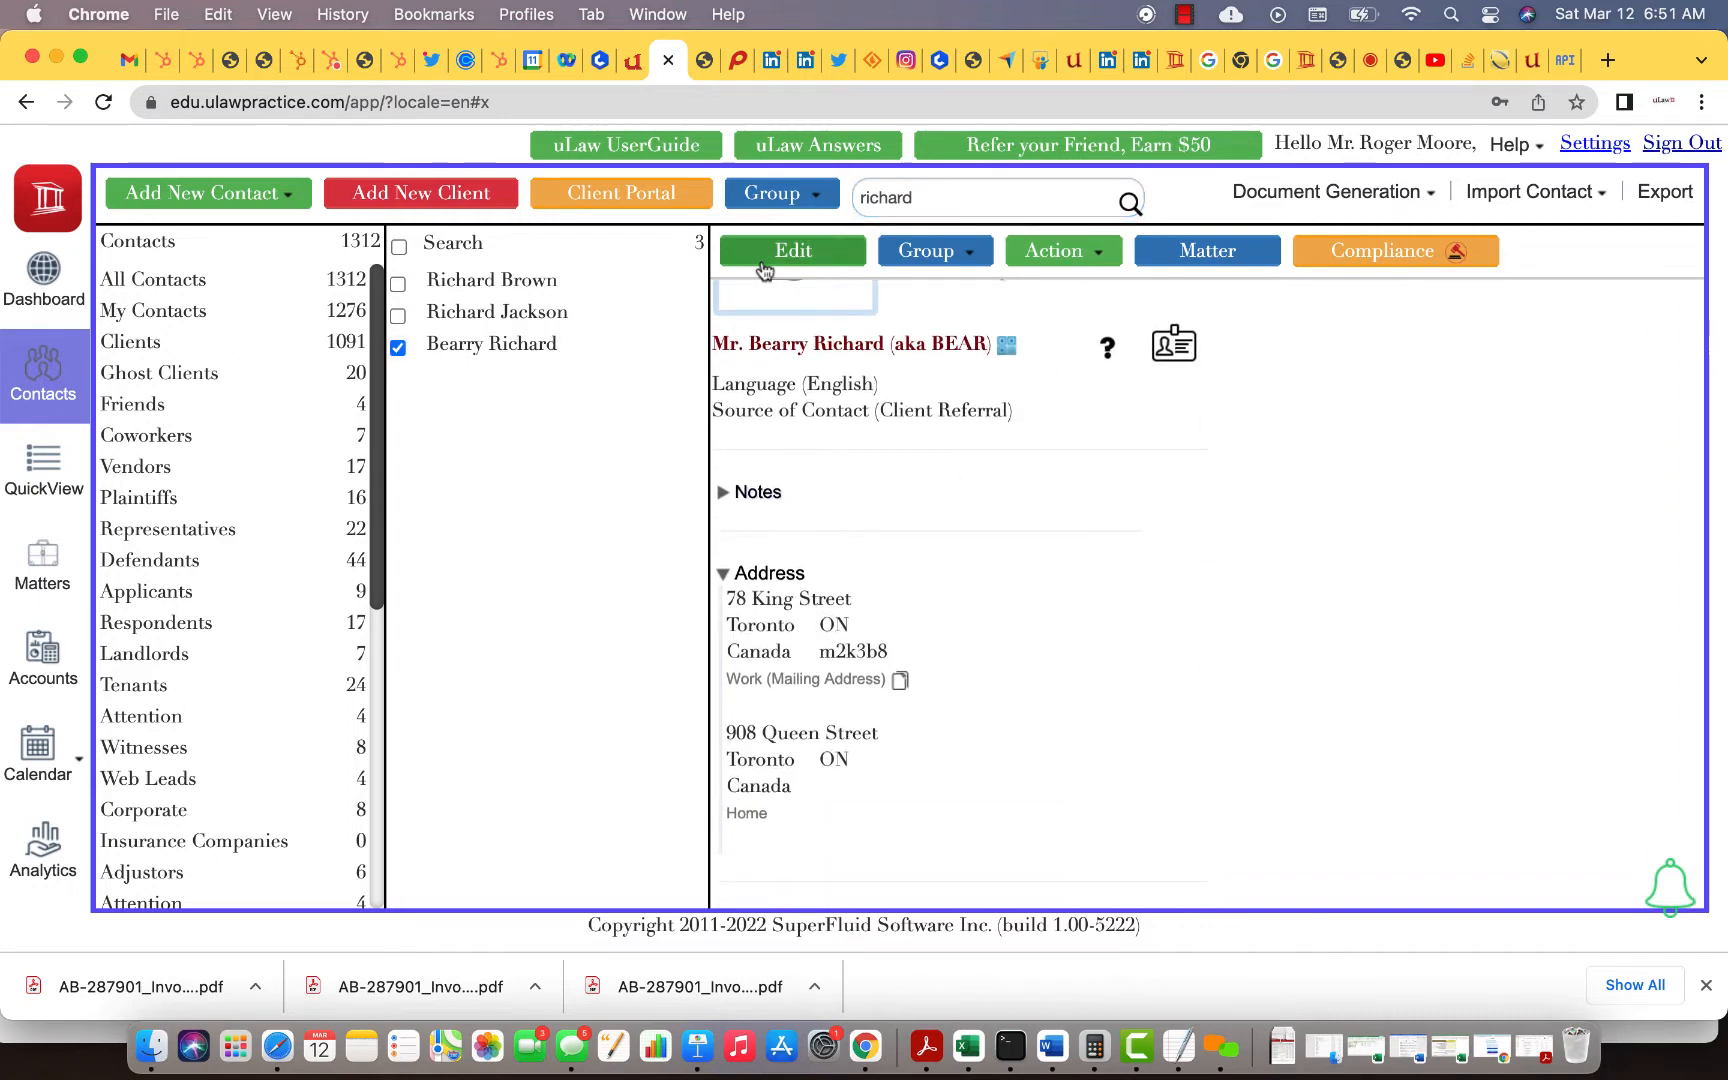
{"action": "left_click", "coordinate": [762, 261]}
{"action": "scroll", "coordinate": [973, 570], "scroll_direction": "down", "scroll_amount": 4}
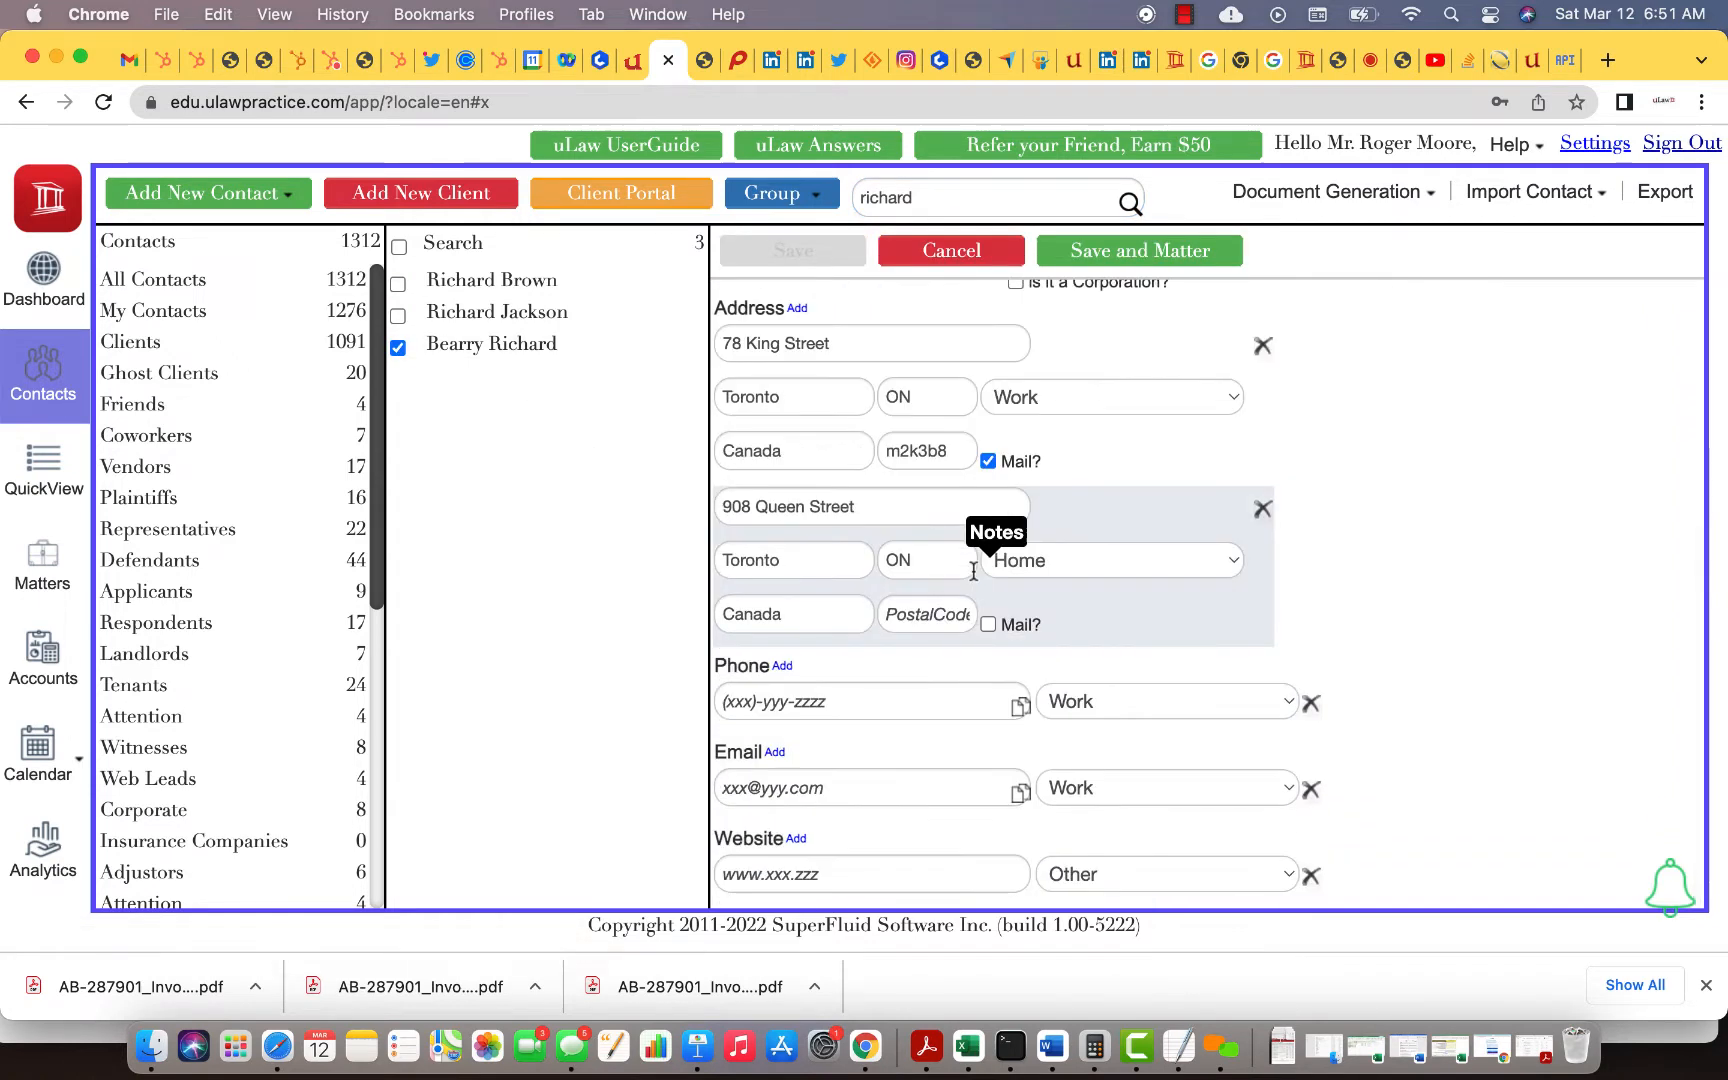
Step: Replace the client's e-mail with his Hotmail address, fixing typos, and save the contact
{"action": "left_click", "coordinate": [787, 797]}
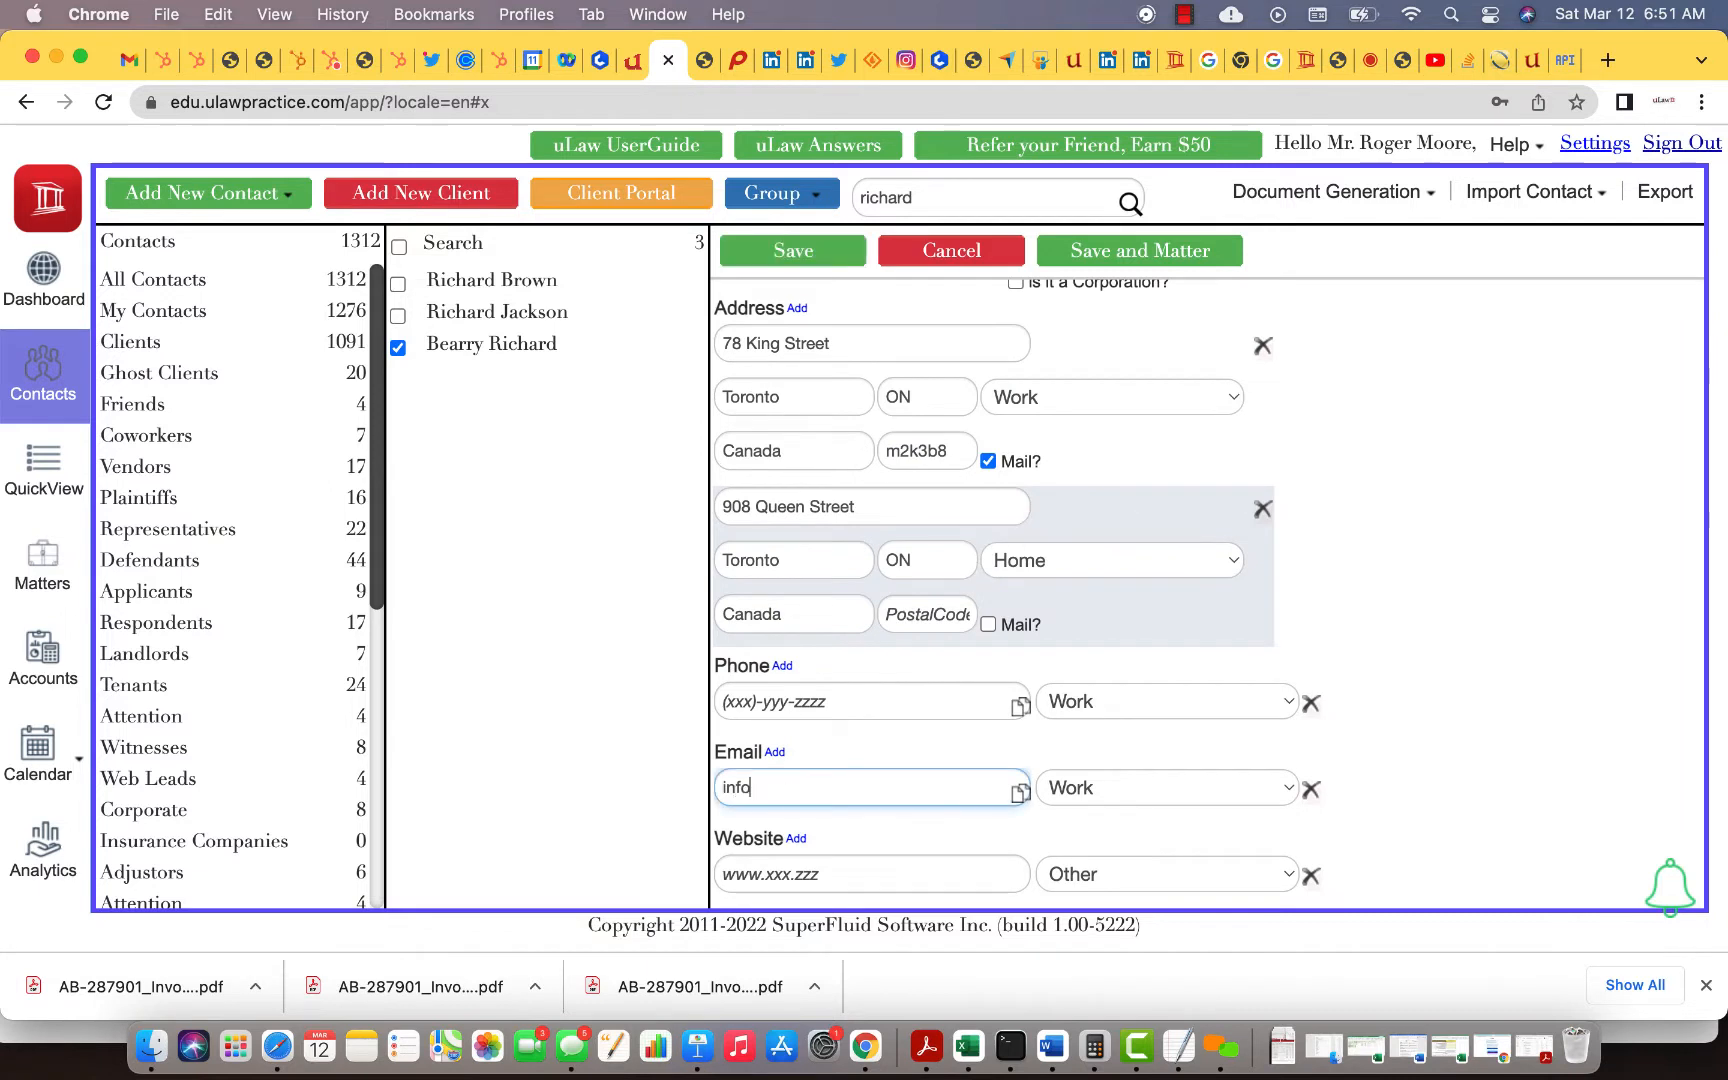
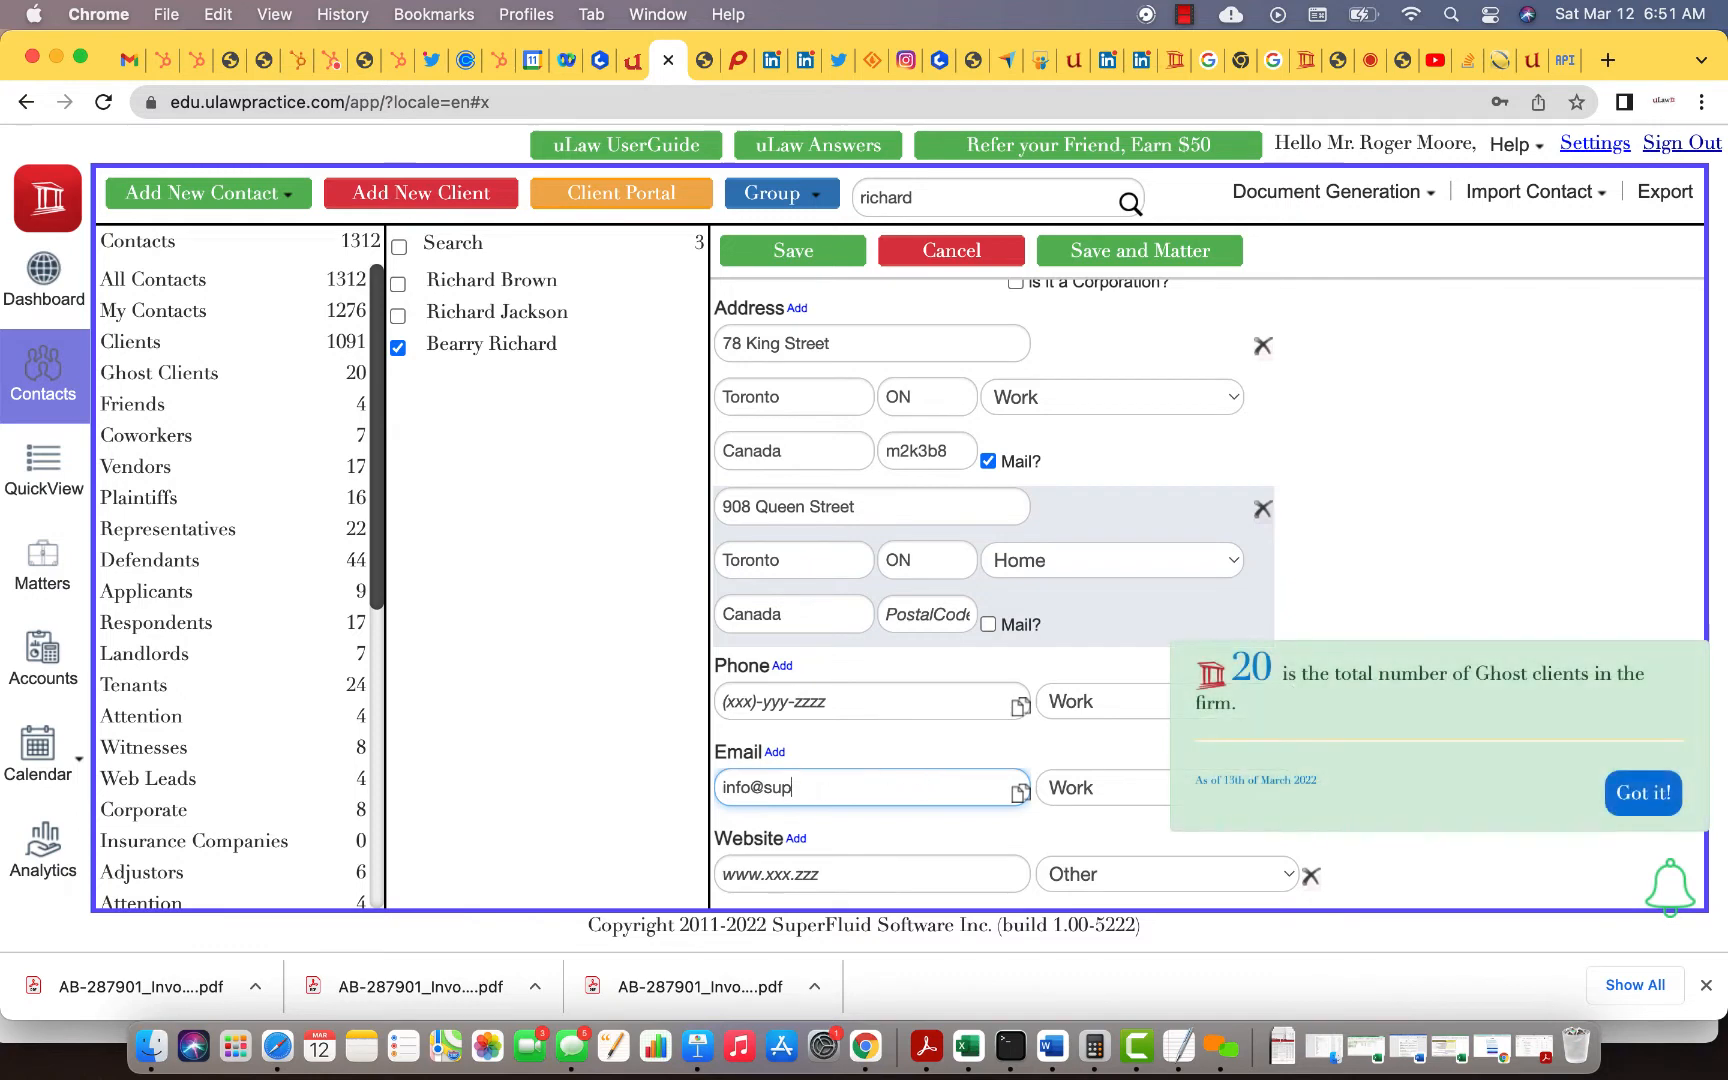
{"action": "key", "text": "BackSpace"}
{"action": "double_click", "coordinate": [752, 787]}
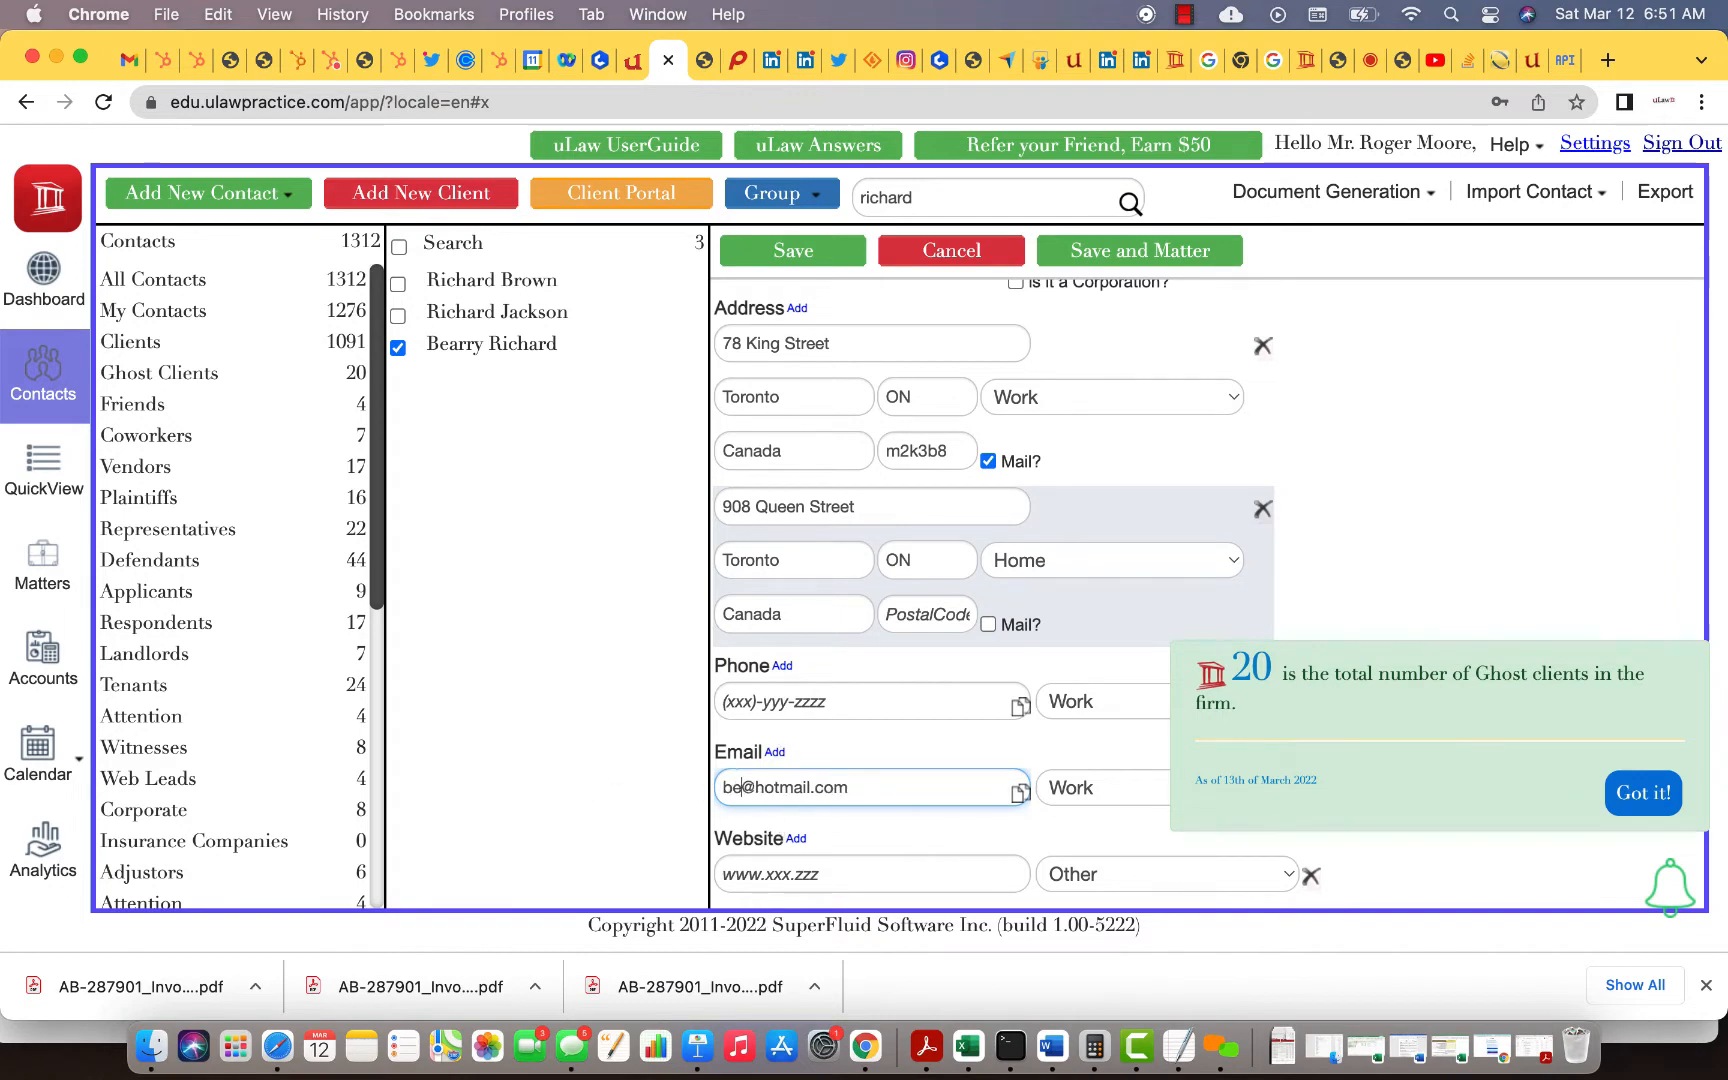
{"action": "left_click", "coordinate": [778, 252]}
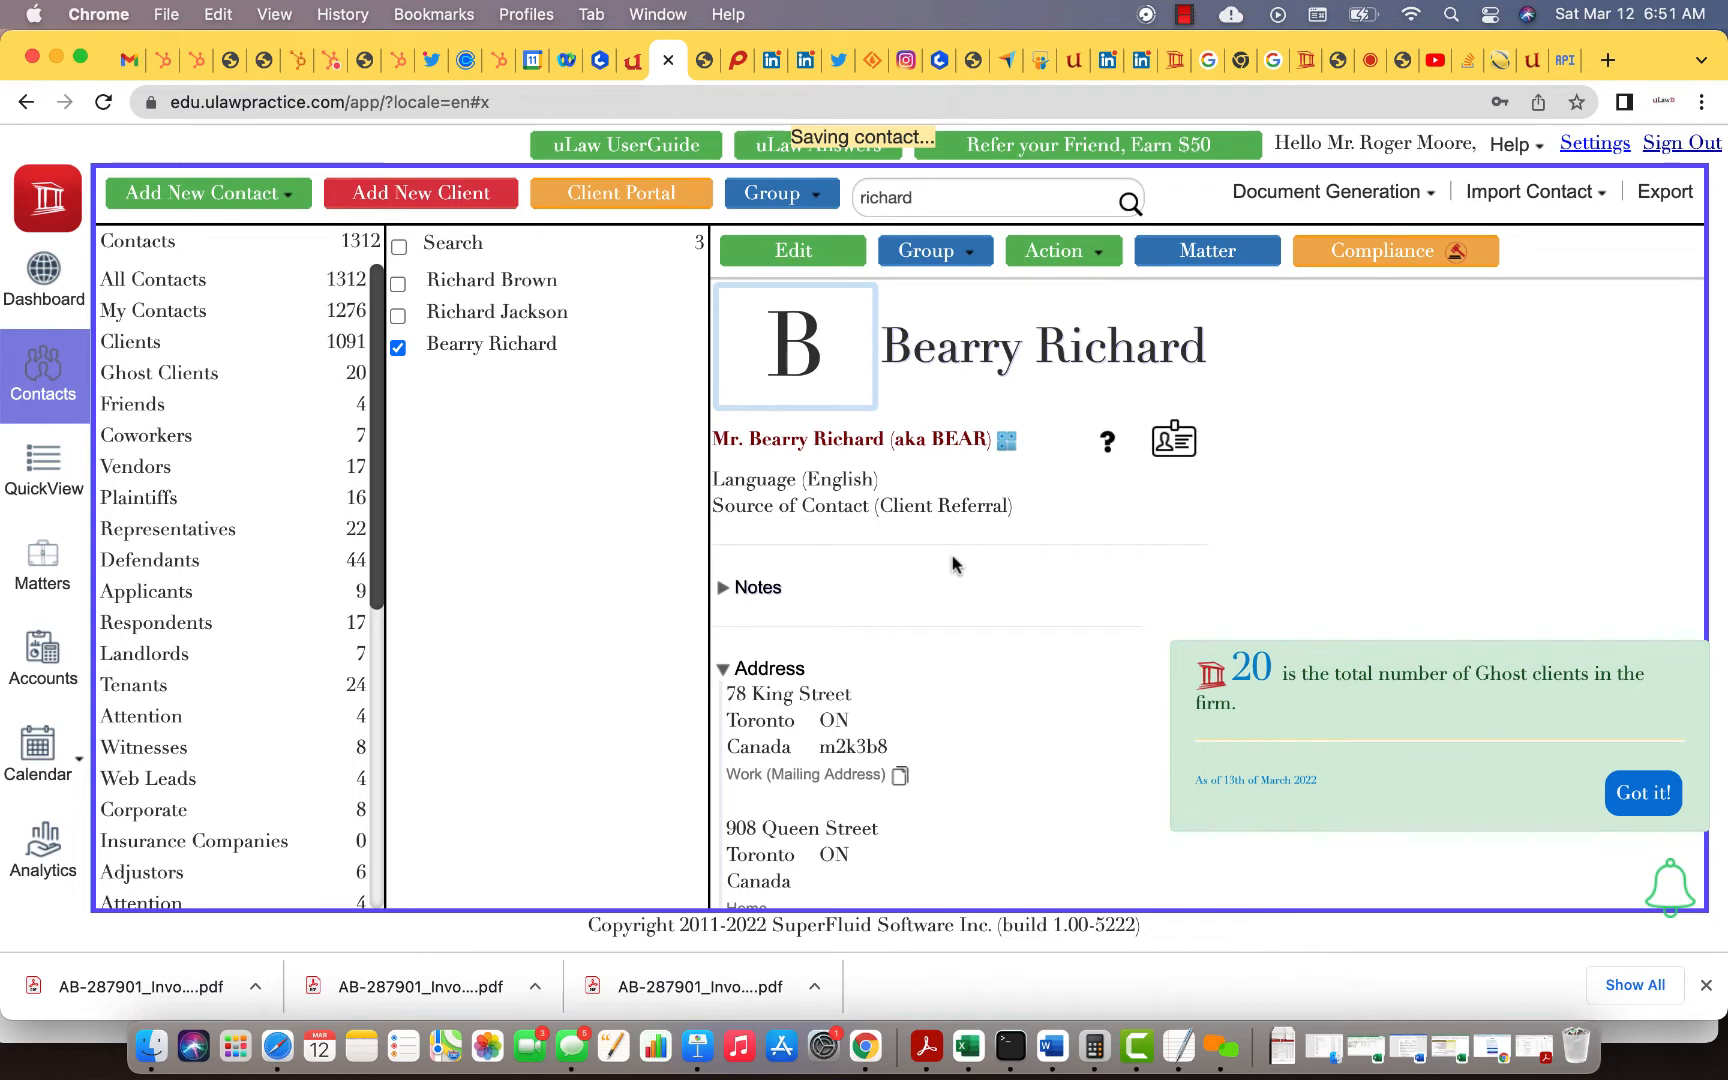
{"action": "scroll", "coordinate": [1017, 656], "scroll_direction": "down", "scroll_amount": 2}
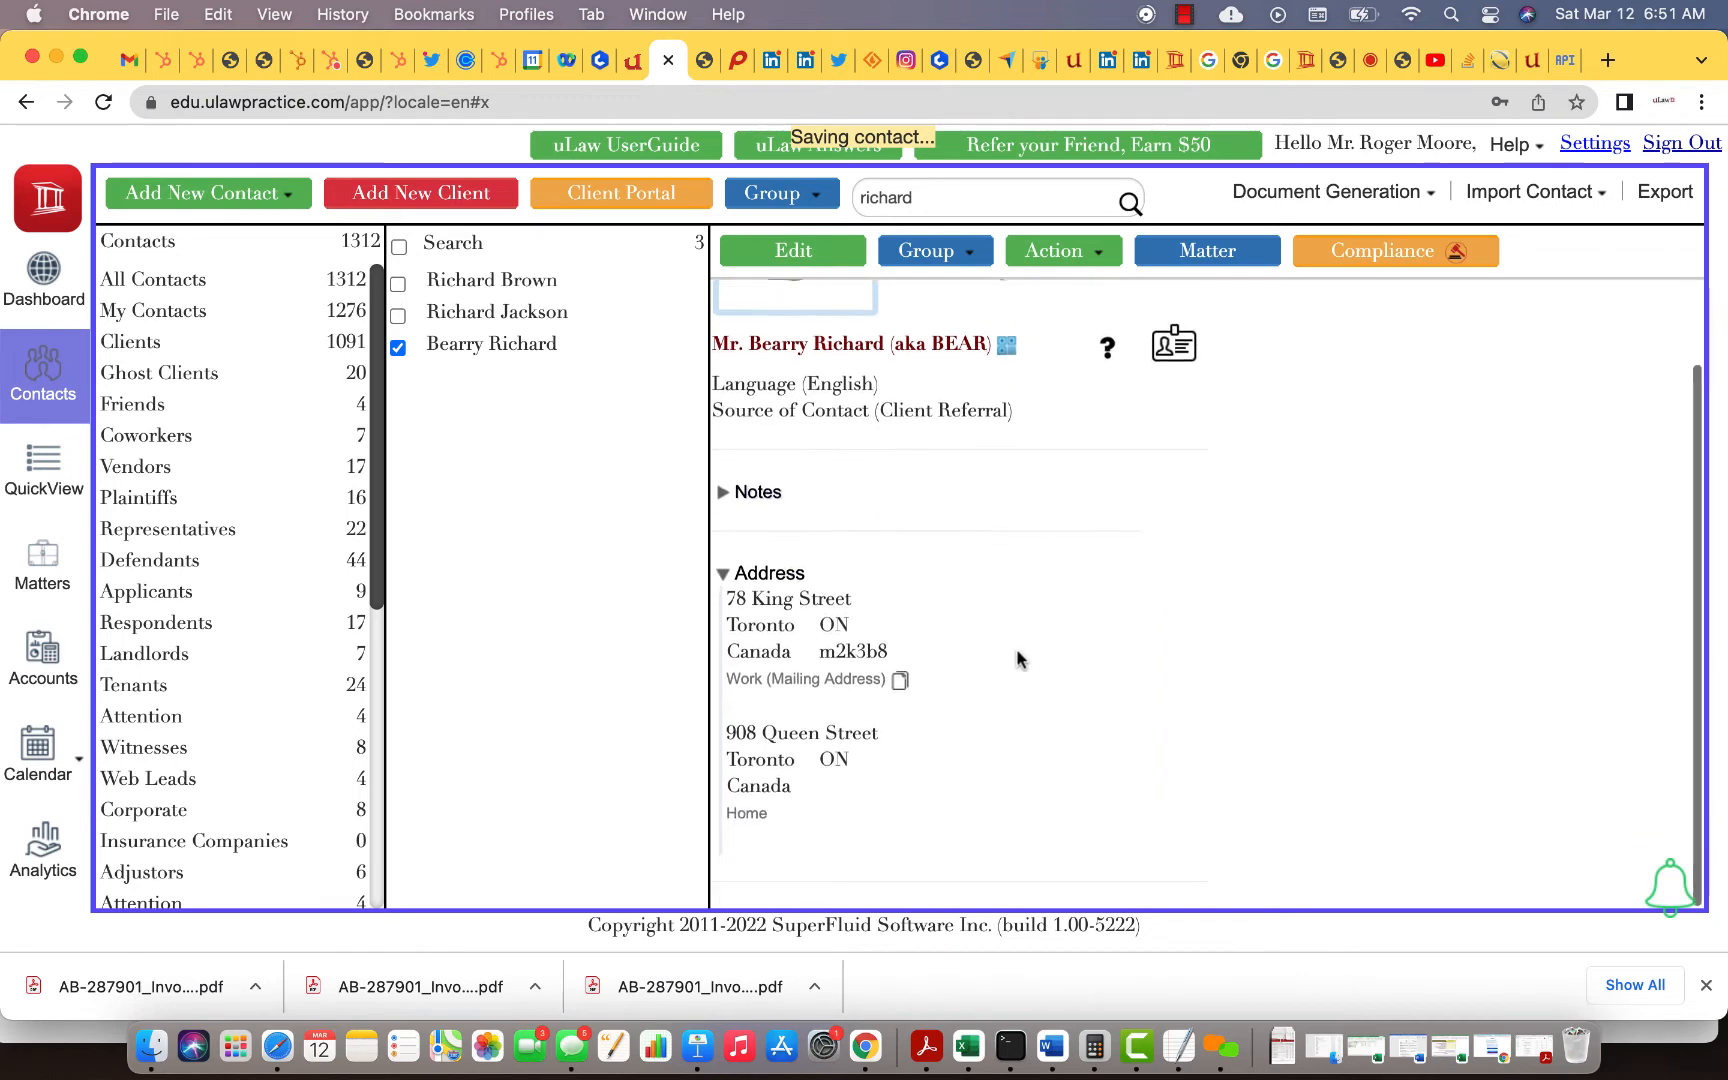
Step: Open the client's linked matter, dismiss the notices, and start a trust request retainer letter
{"action": "left_click", "coordinate": [1210, 252]}
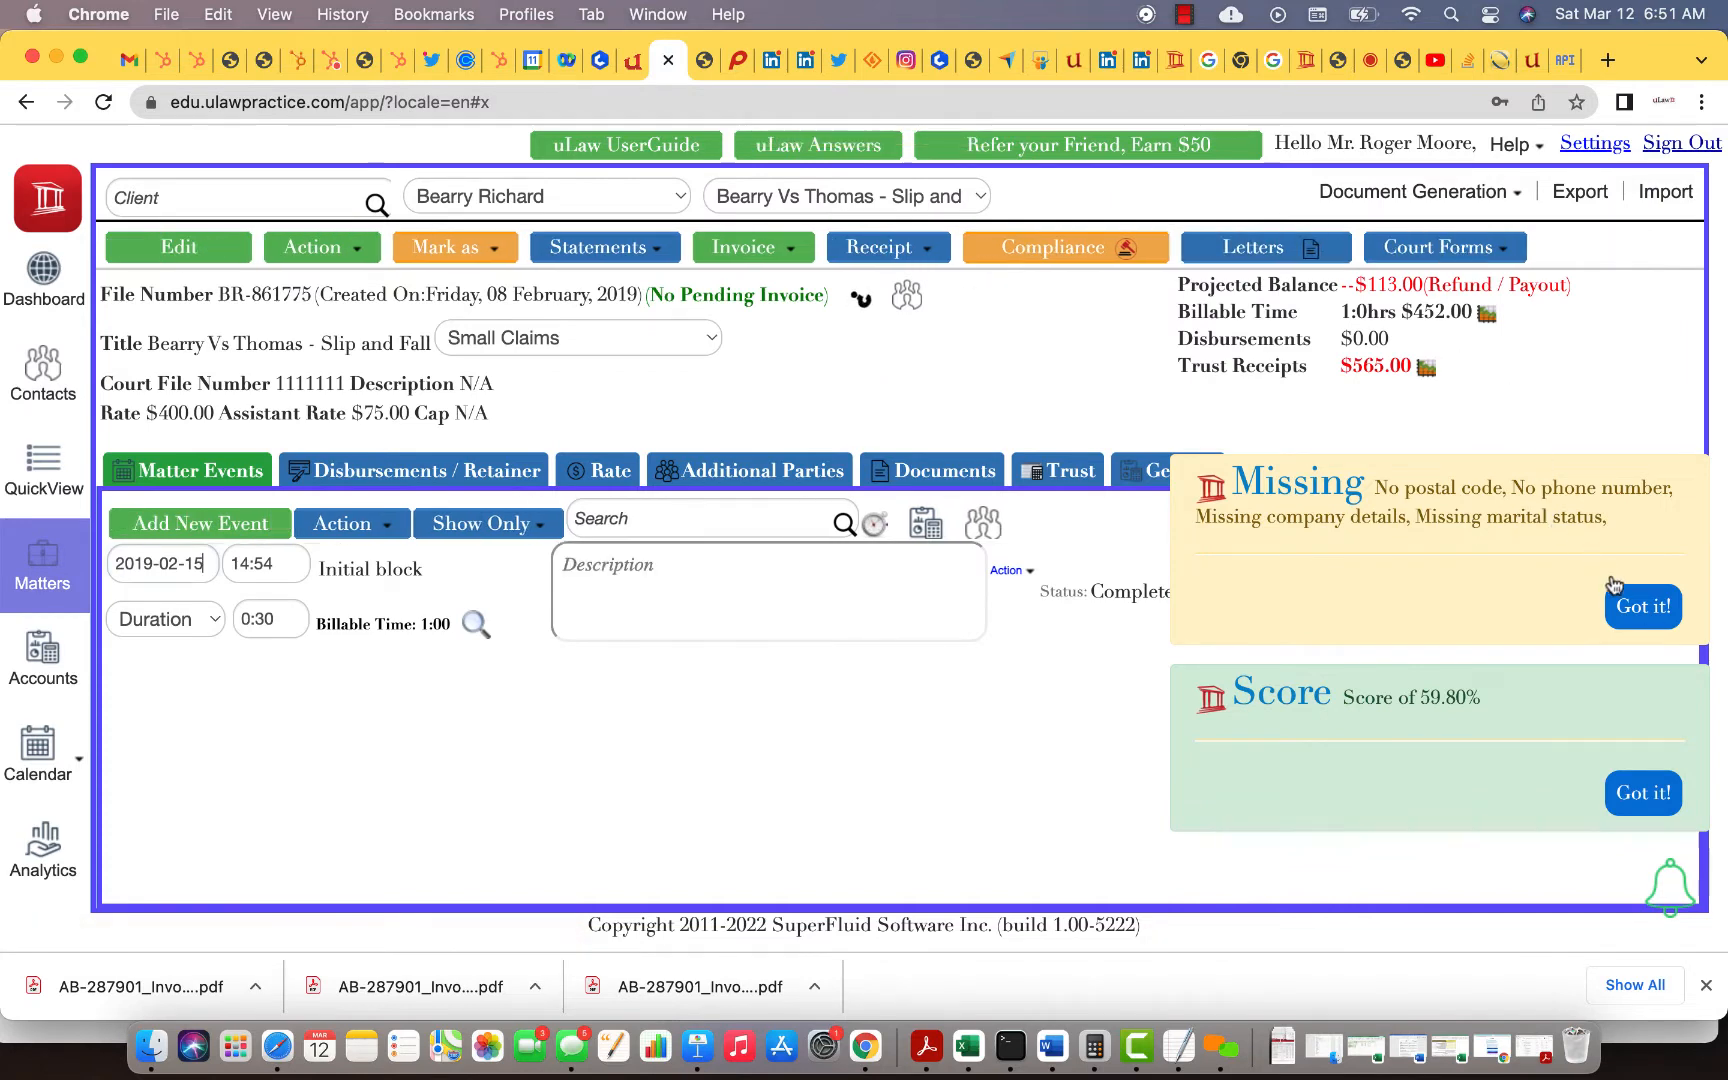
{"action": "left_click", "coordinate": [1658, 614]}
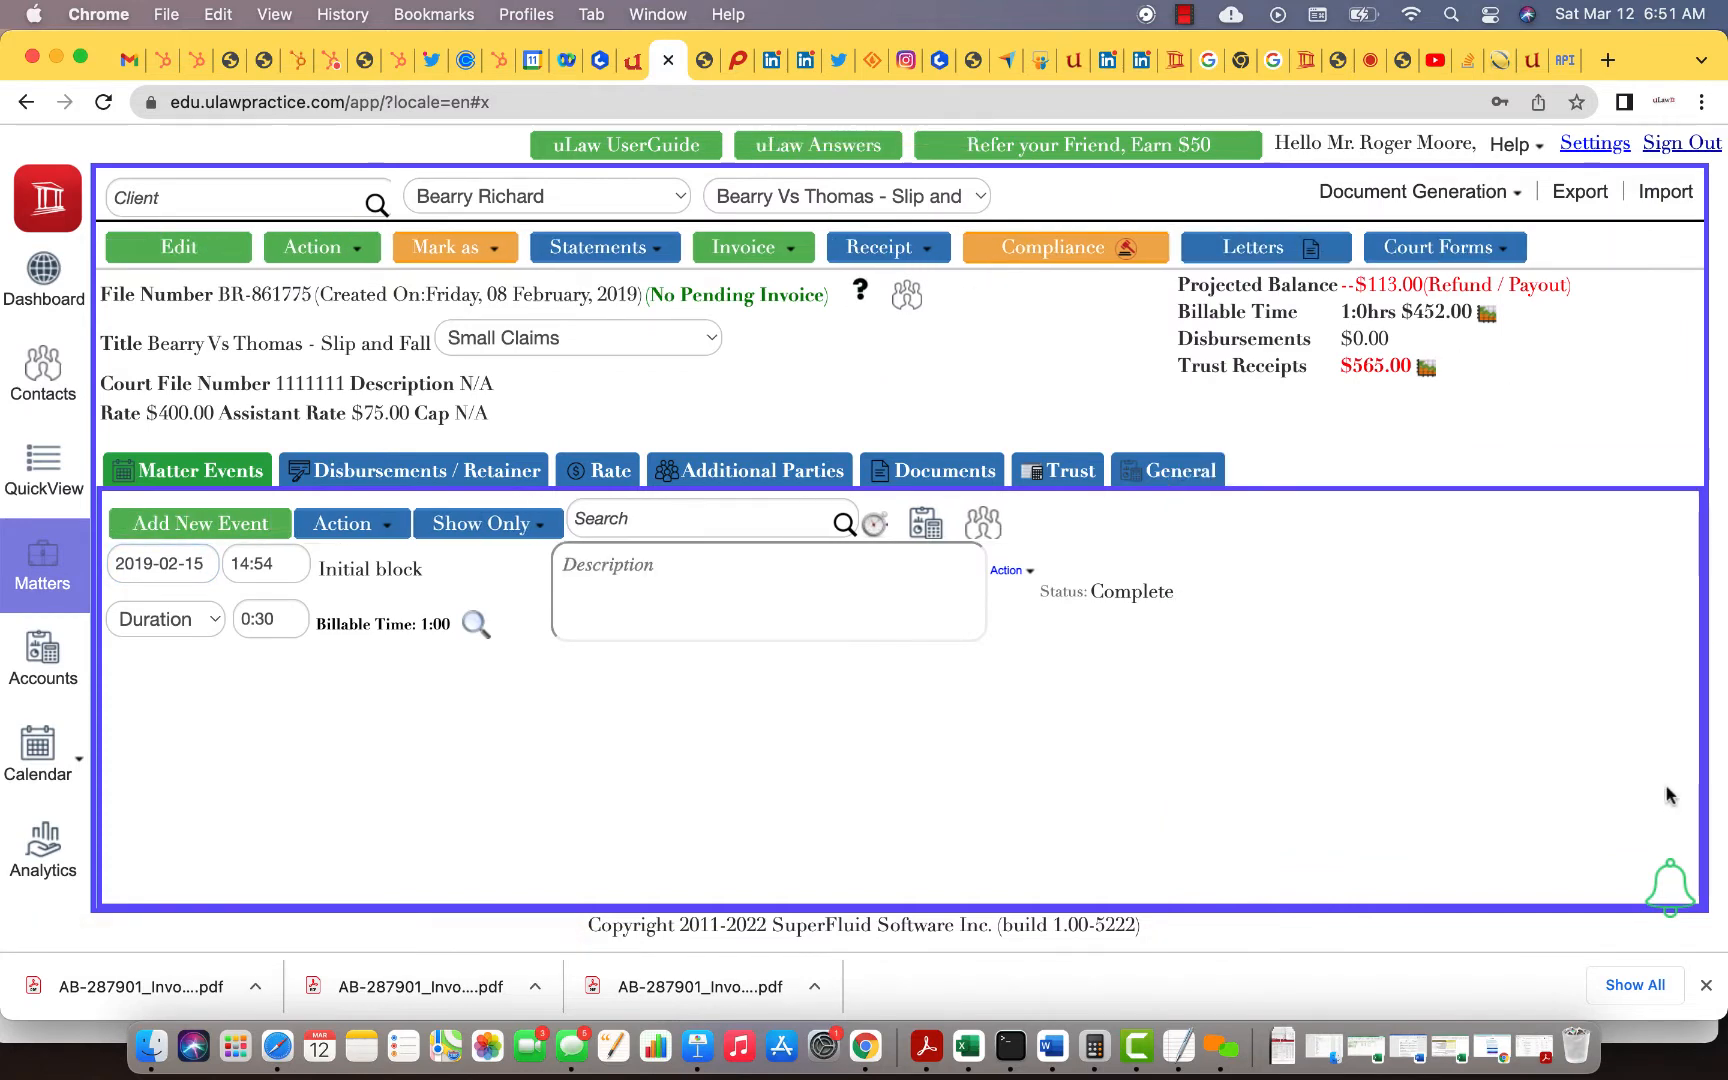
{"action": "left_click", "coordinate": [1415, 193]}
{"action": "scroll", "coordinate": [1410, 500], "scroll_direction": "down", "scroll_amount": 2}
{"action": "mouse_move", "coordinate": [1420, 509]}
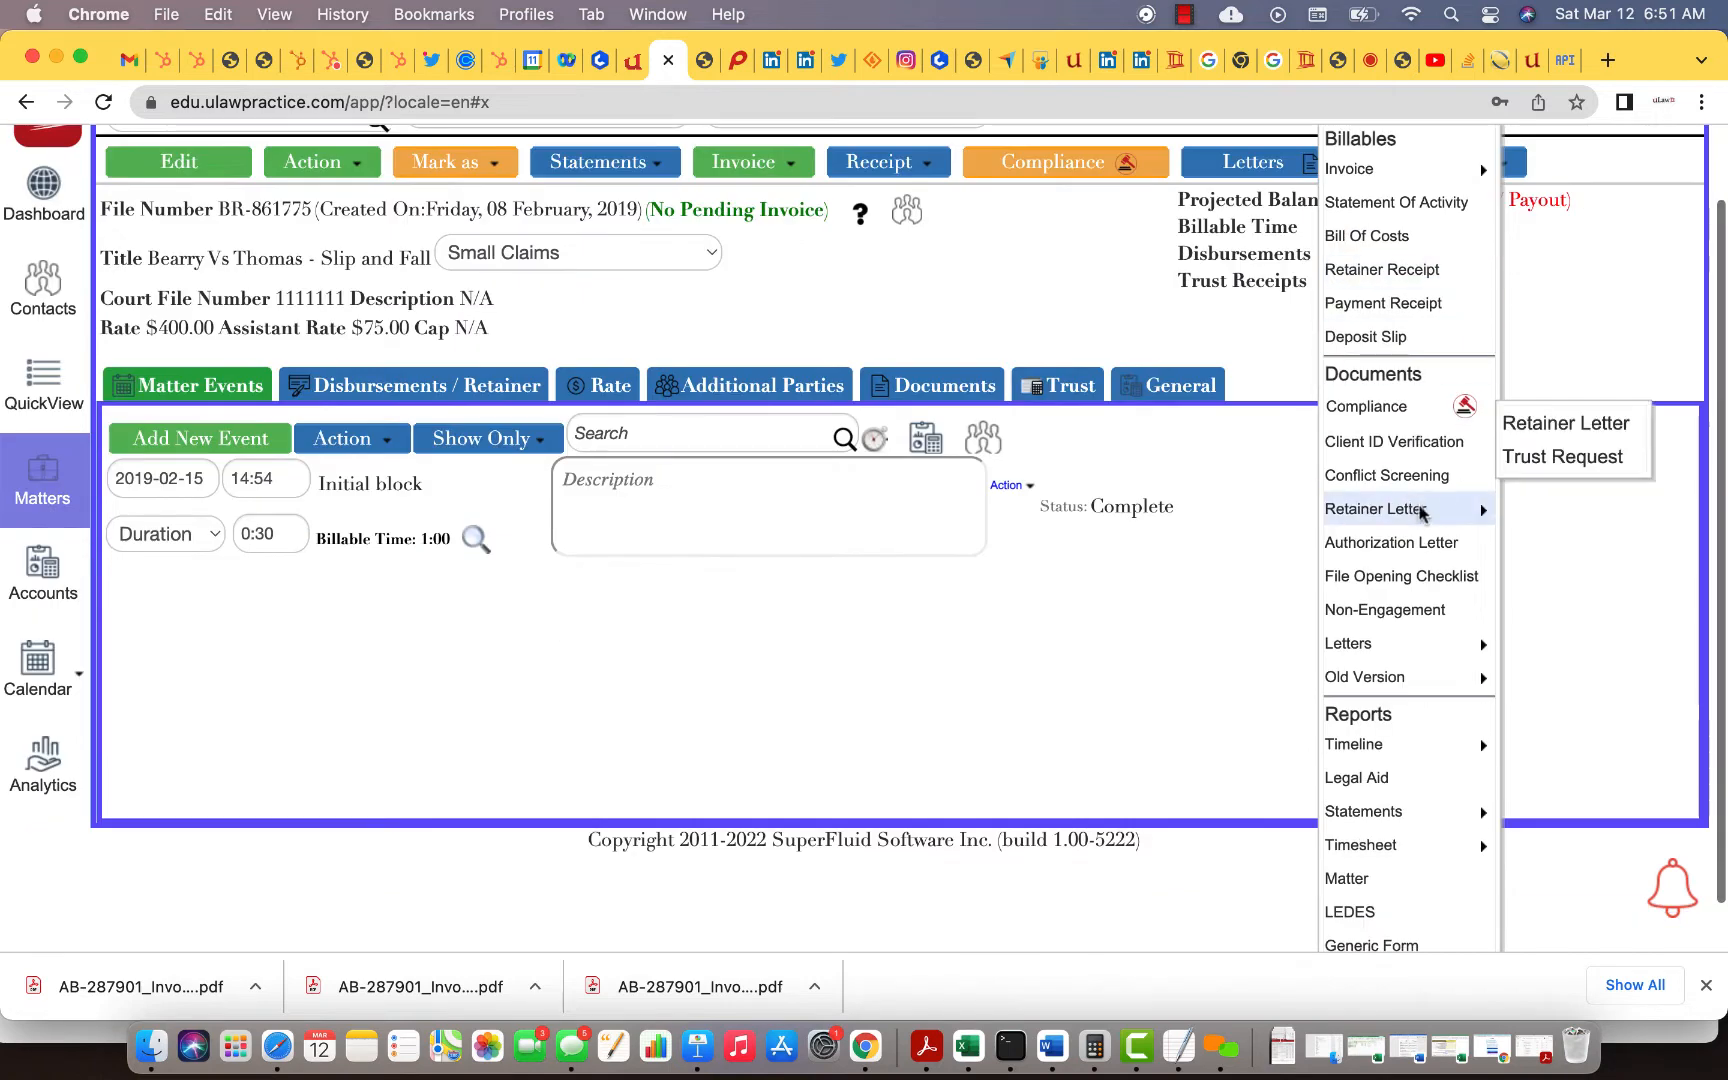
{"action": "left_click", "coordinate": [1568, 461]}
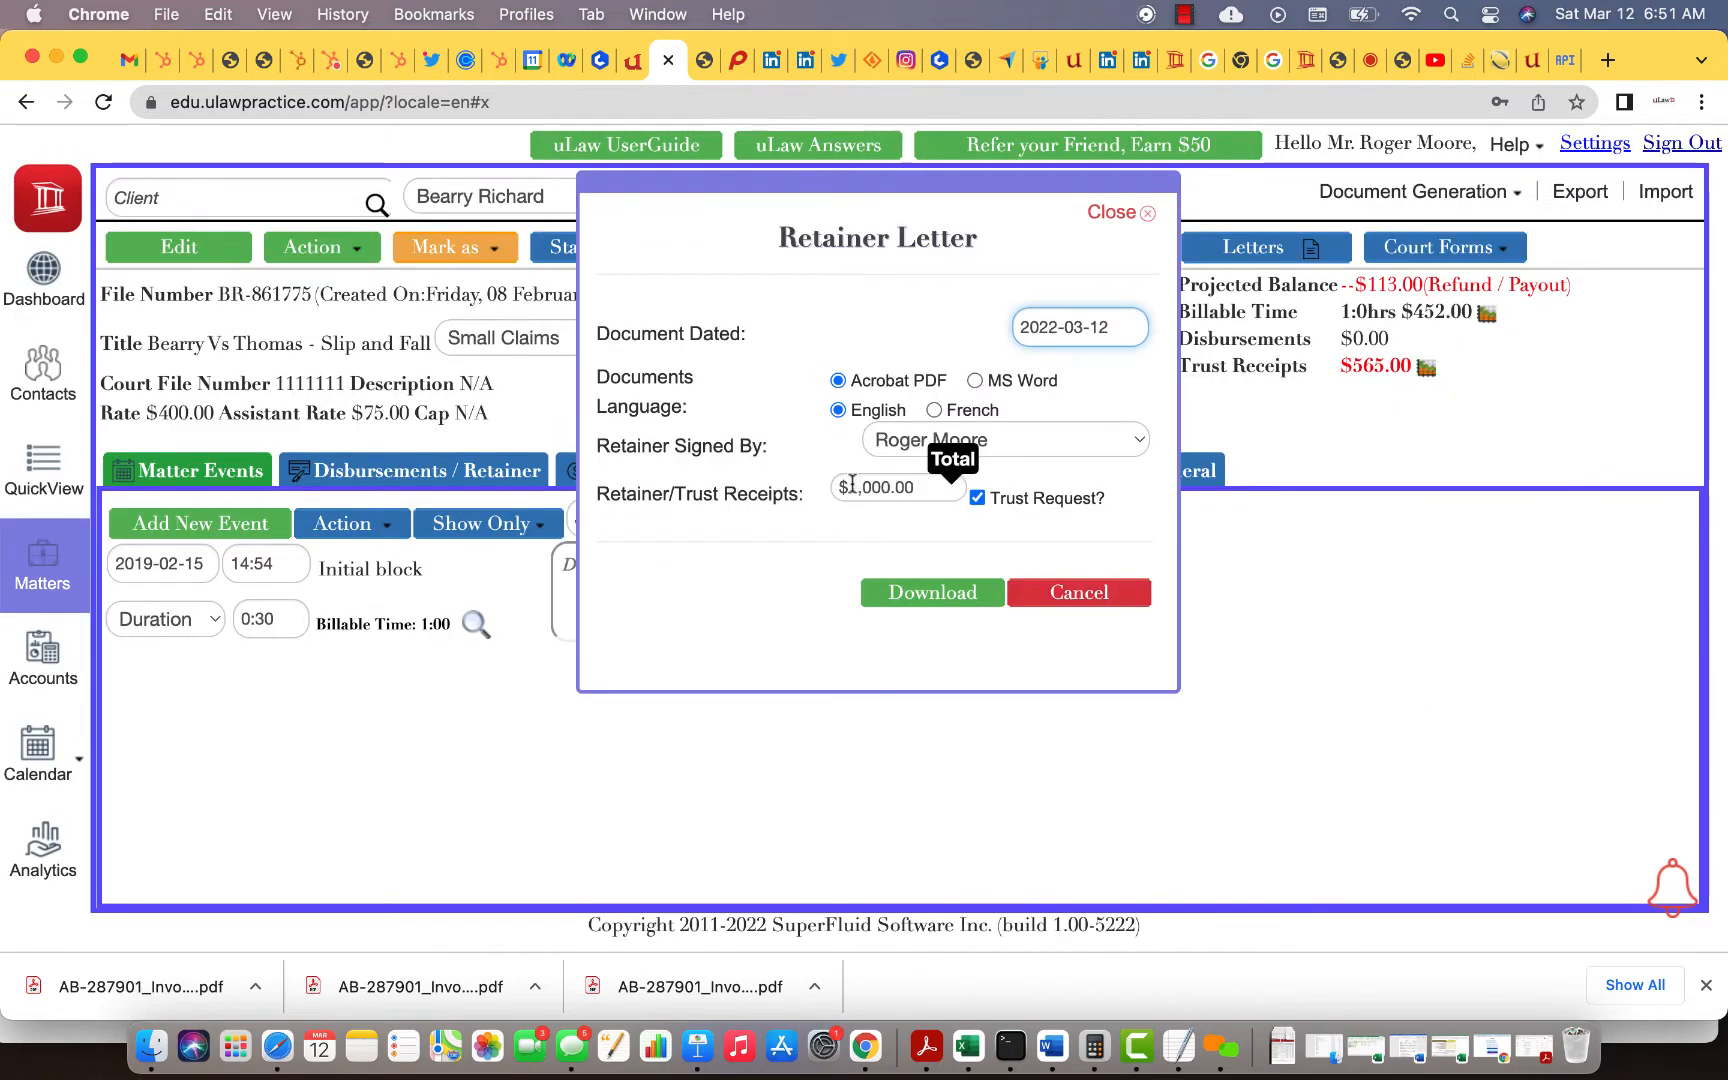
Step: Change the retainer receipts from $1,000.00 to $2,500.00, download the letter PDF, and open it
{"action": "left_click", "coordinate": [852, 484]}
{"action": "left_click", "coordinate": [860, 570]}
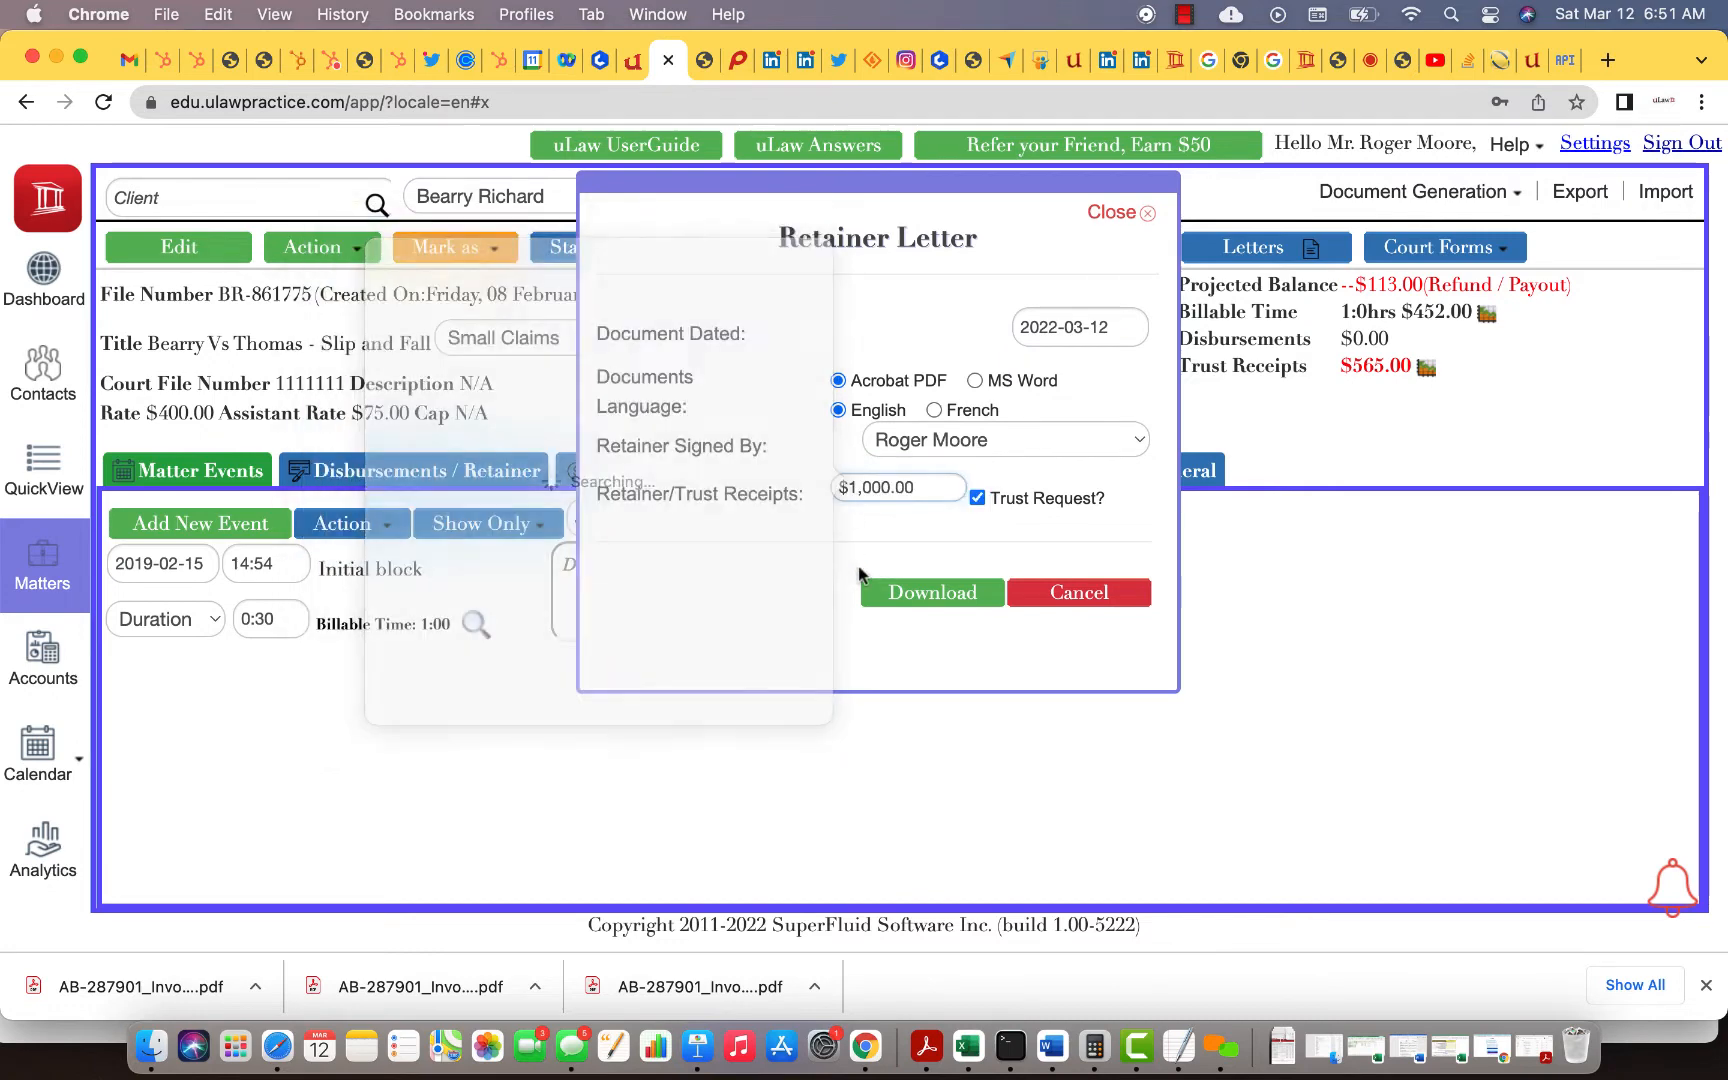
{"action": "left_click", "coordinate": [870, 490]}
{"action": "type", "text": "2500"}
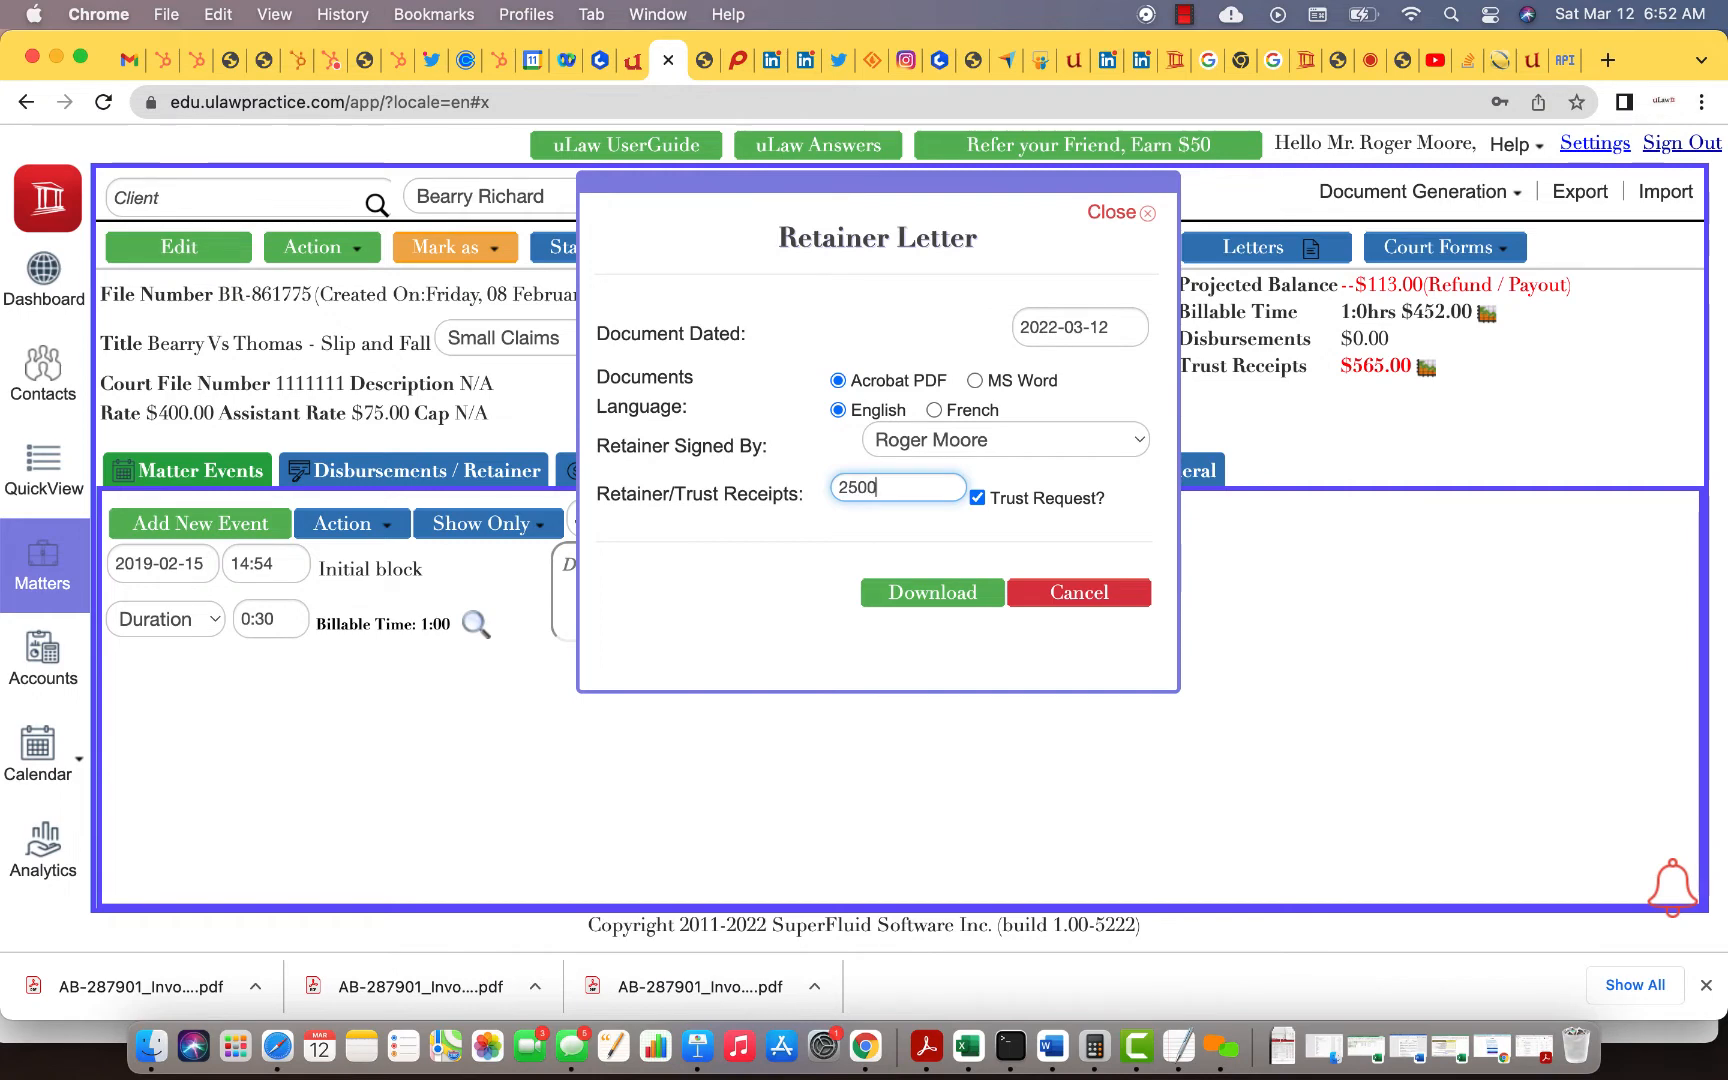
{"action": "left_click", "coordinate": [875, 548]}
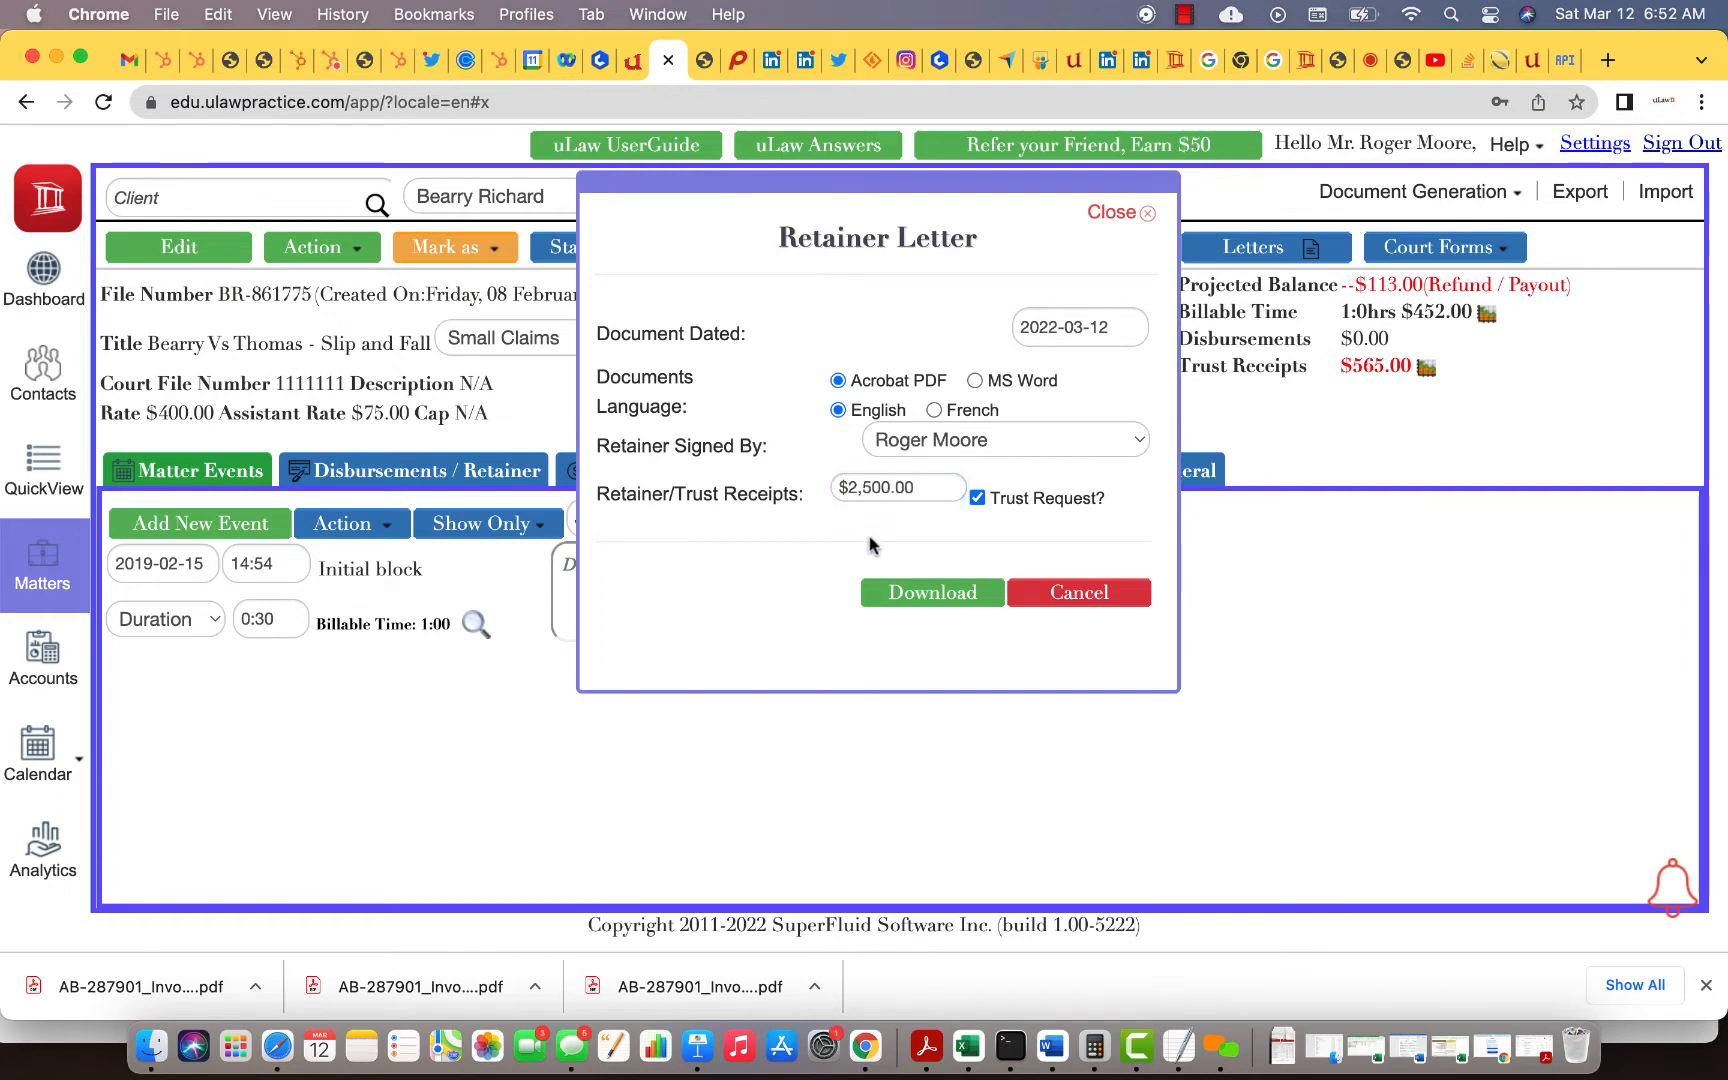
{"action": "left_click", "coordinate": [930, 595]}
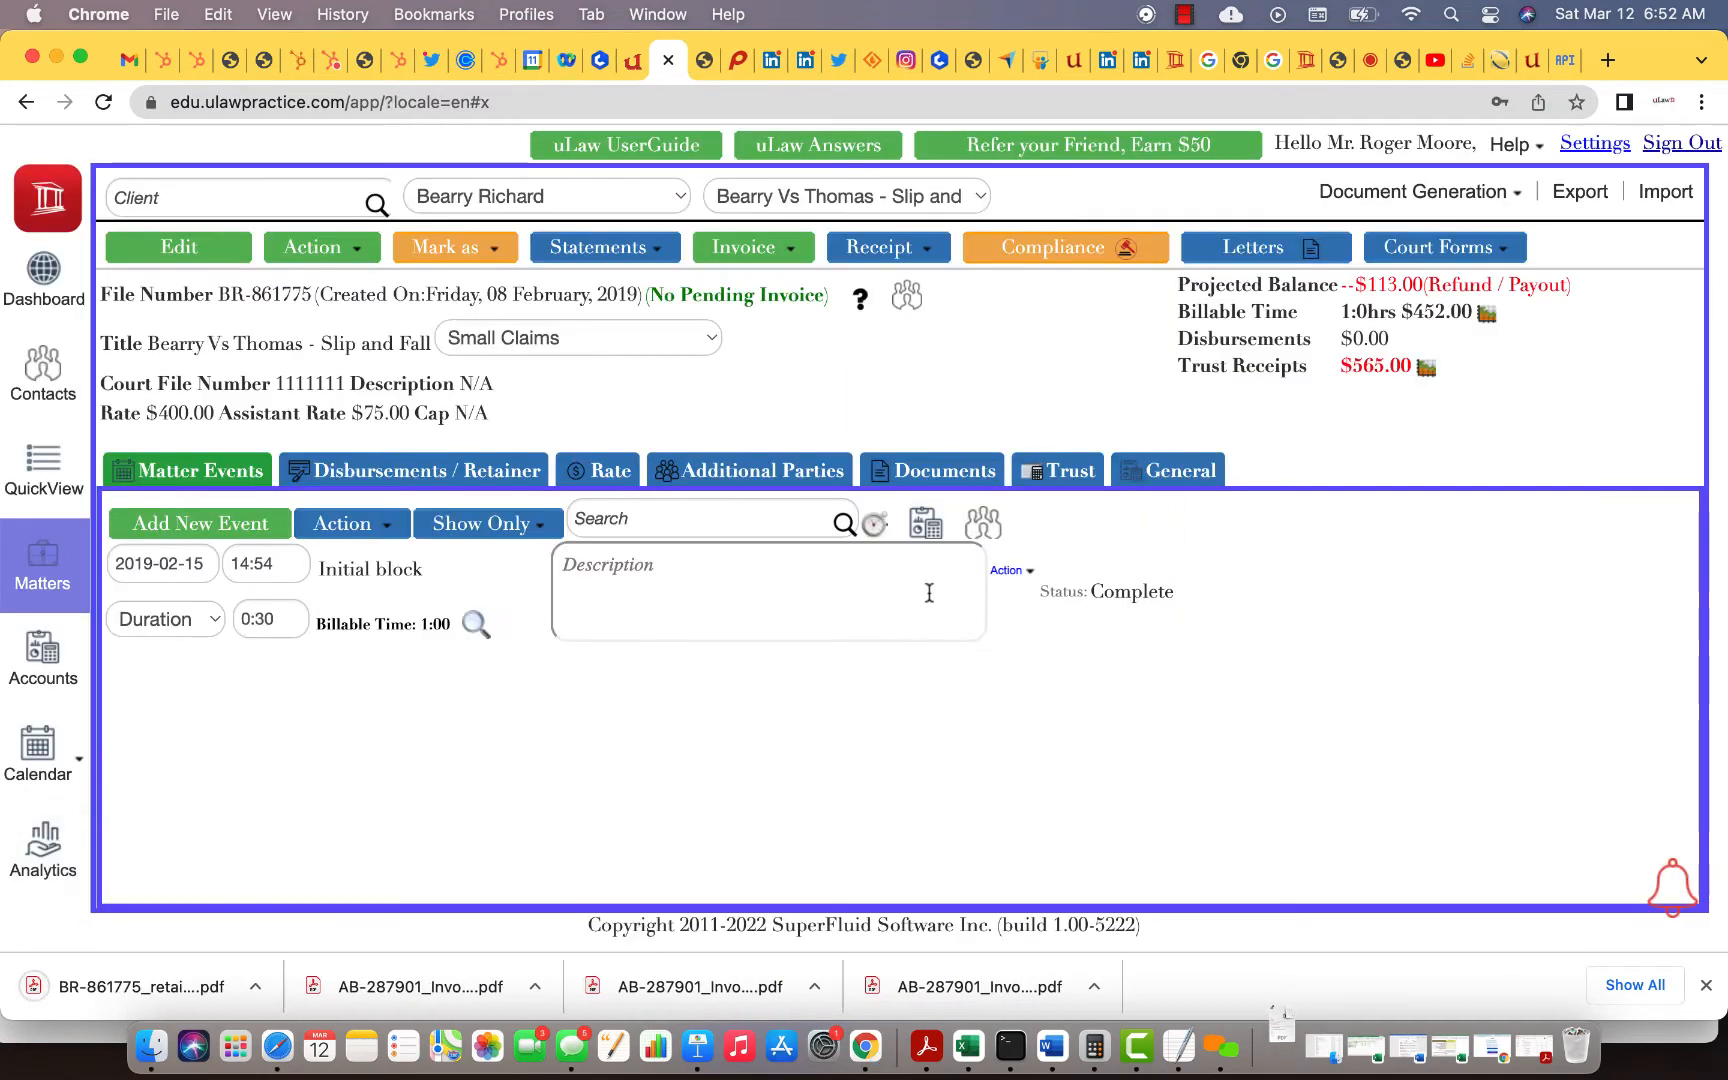
{"action": "left_click", "coordinate": [126, 980]}
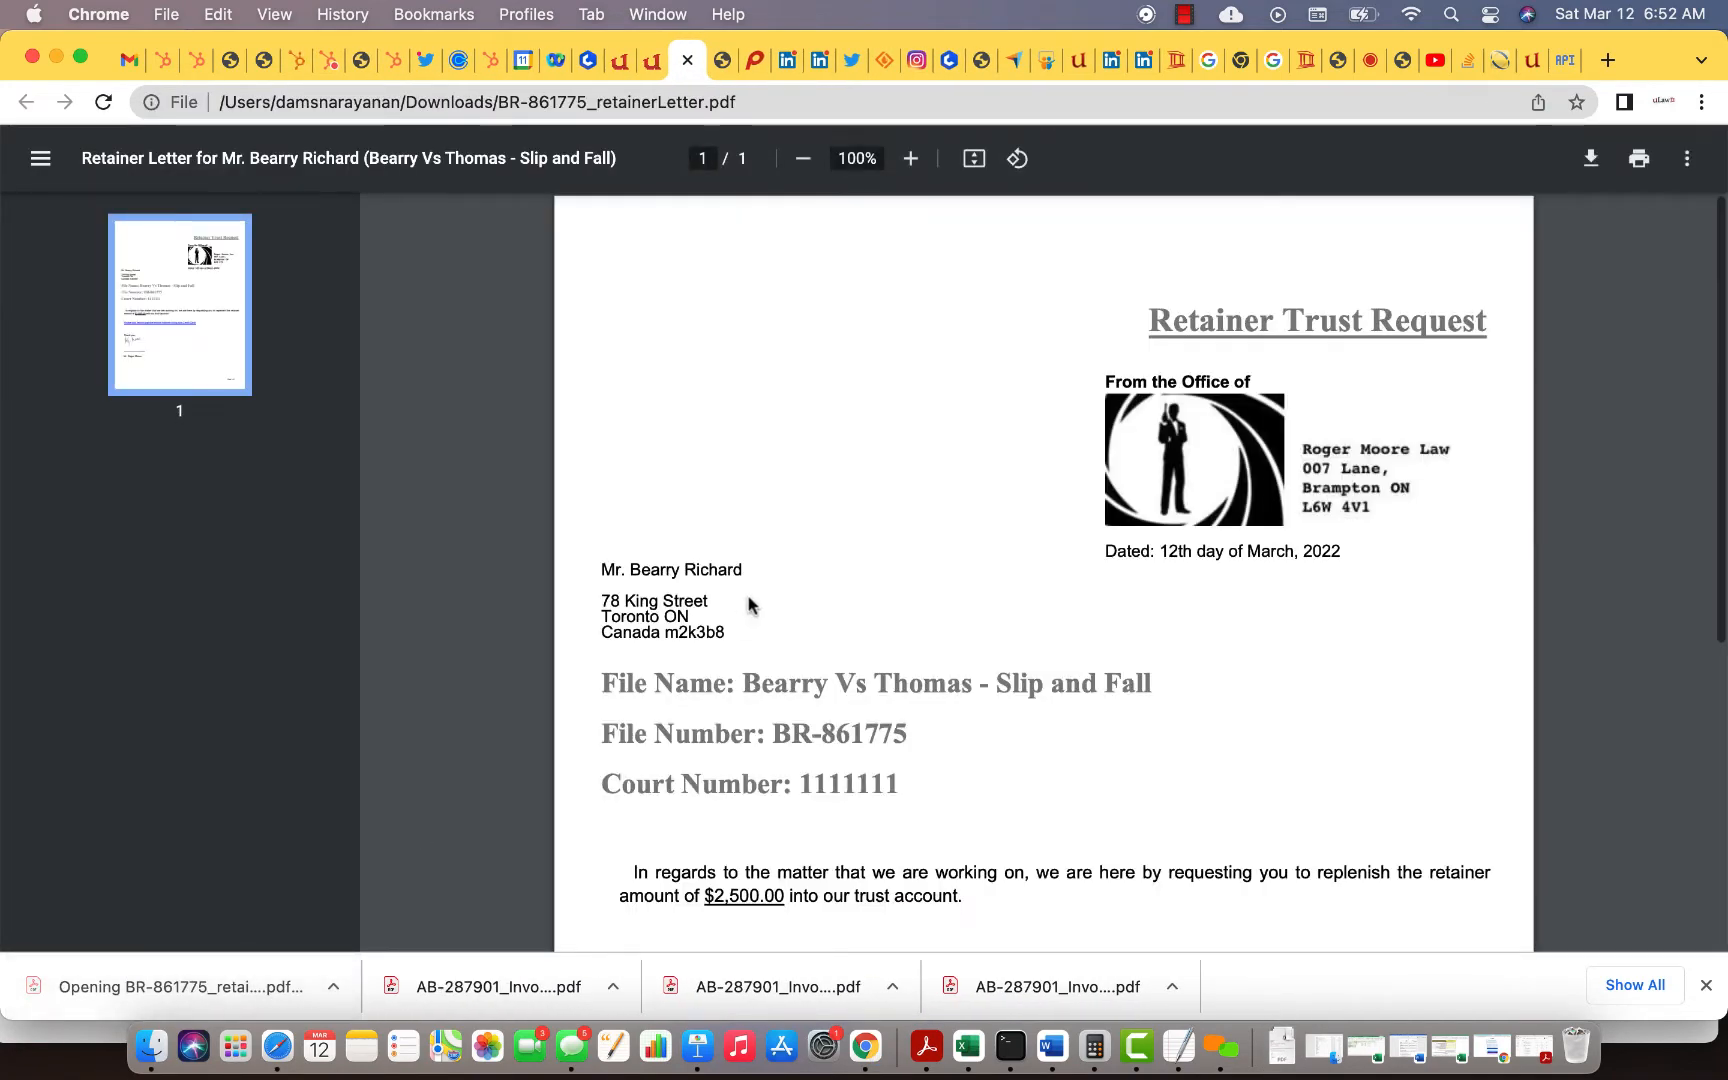
Step: Scroll down the $2,500.00 trust request letter to reach its payment link
{"action": "scroll", "coordinate": [752, 605], "scroll_direction": "down", "scroll_amount": 5}
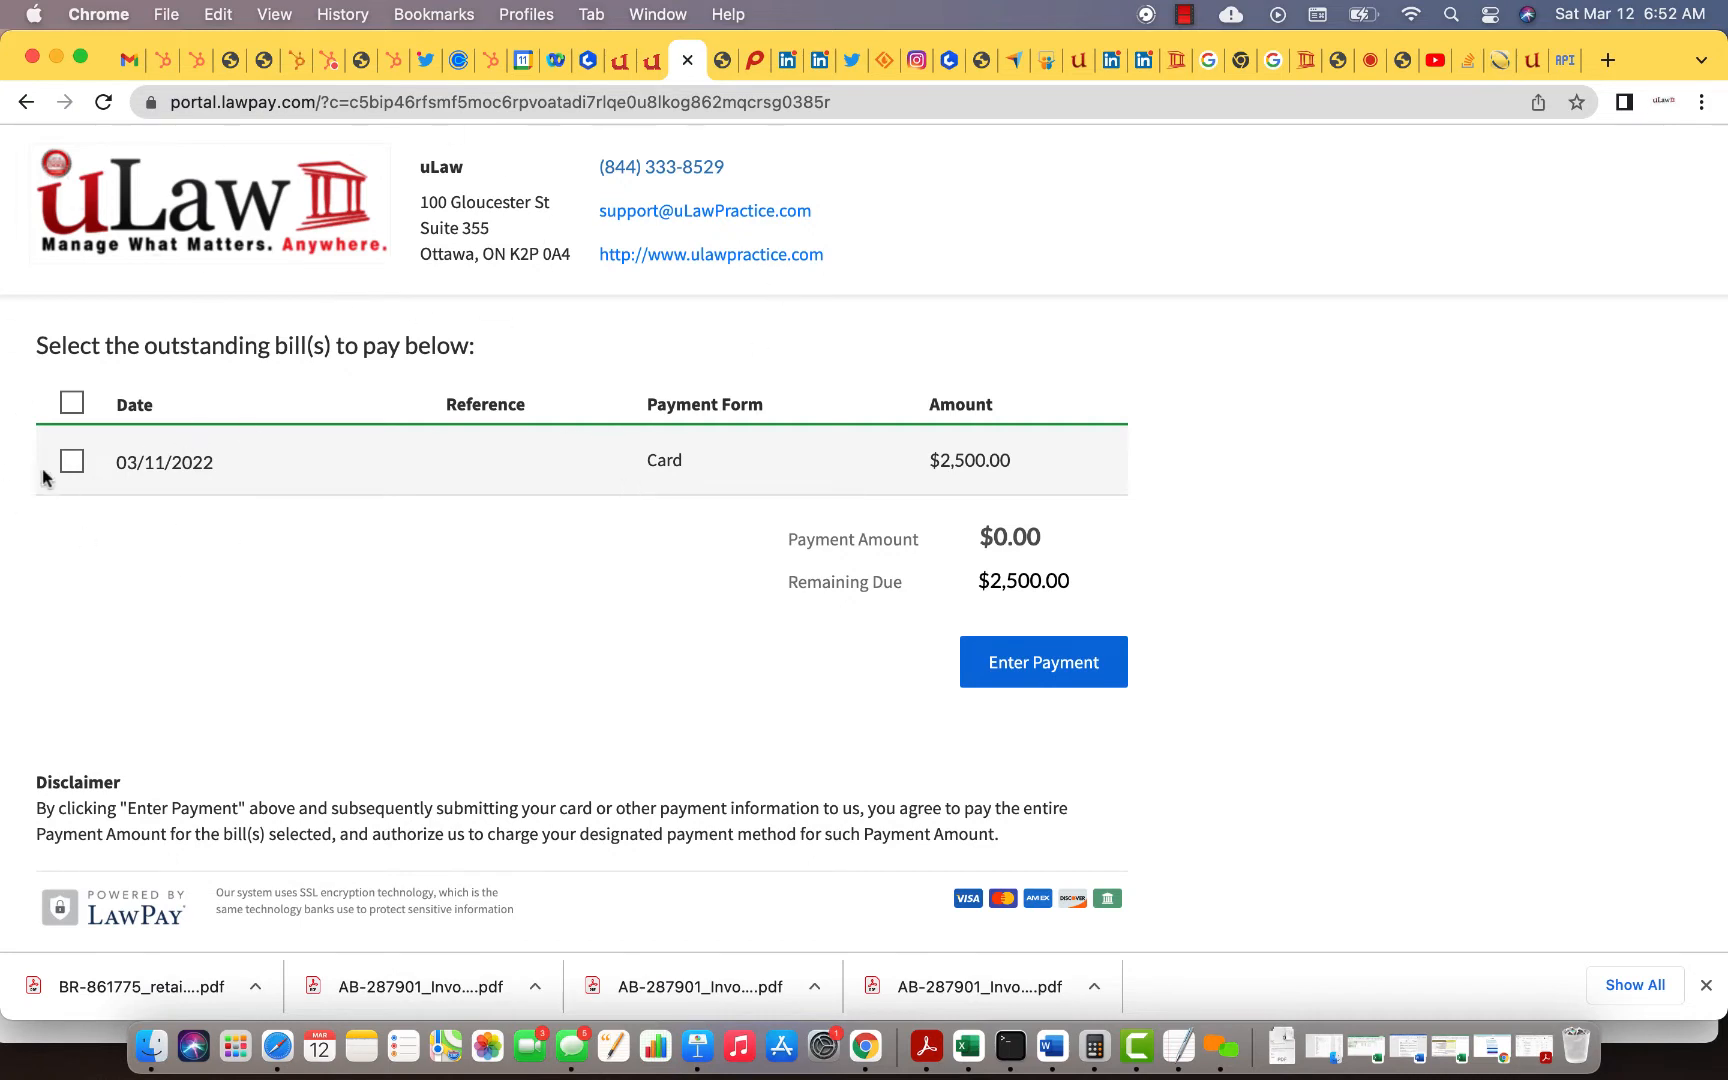
Step: Select the $2,500.00 bill for payment, then sign in to the LawPay account
{"action": "left_click", "coordinate": [71, 461]}
{"action": "left_click", "coordinate": [1001, 658]}
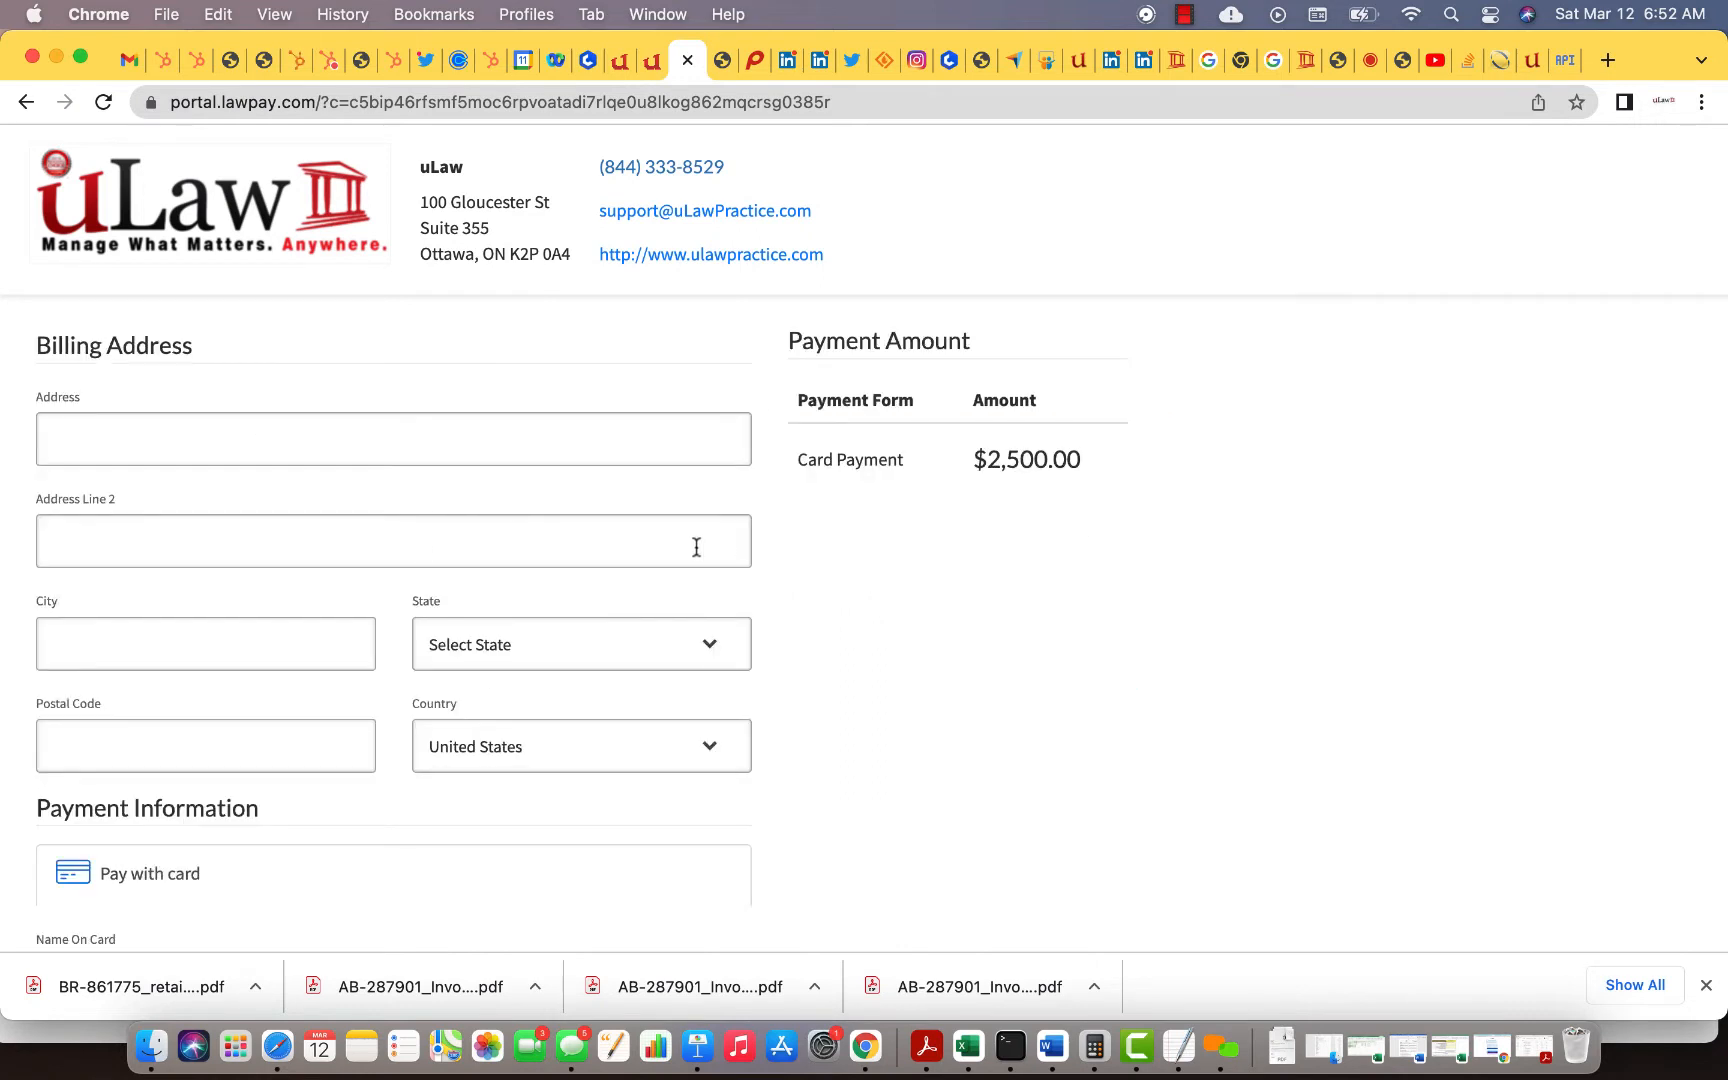
{"action": "left_click", "coordinate": [1499, 60]}
{"action": "left_click", "coordinate": [896, 608]}
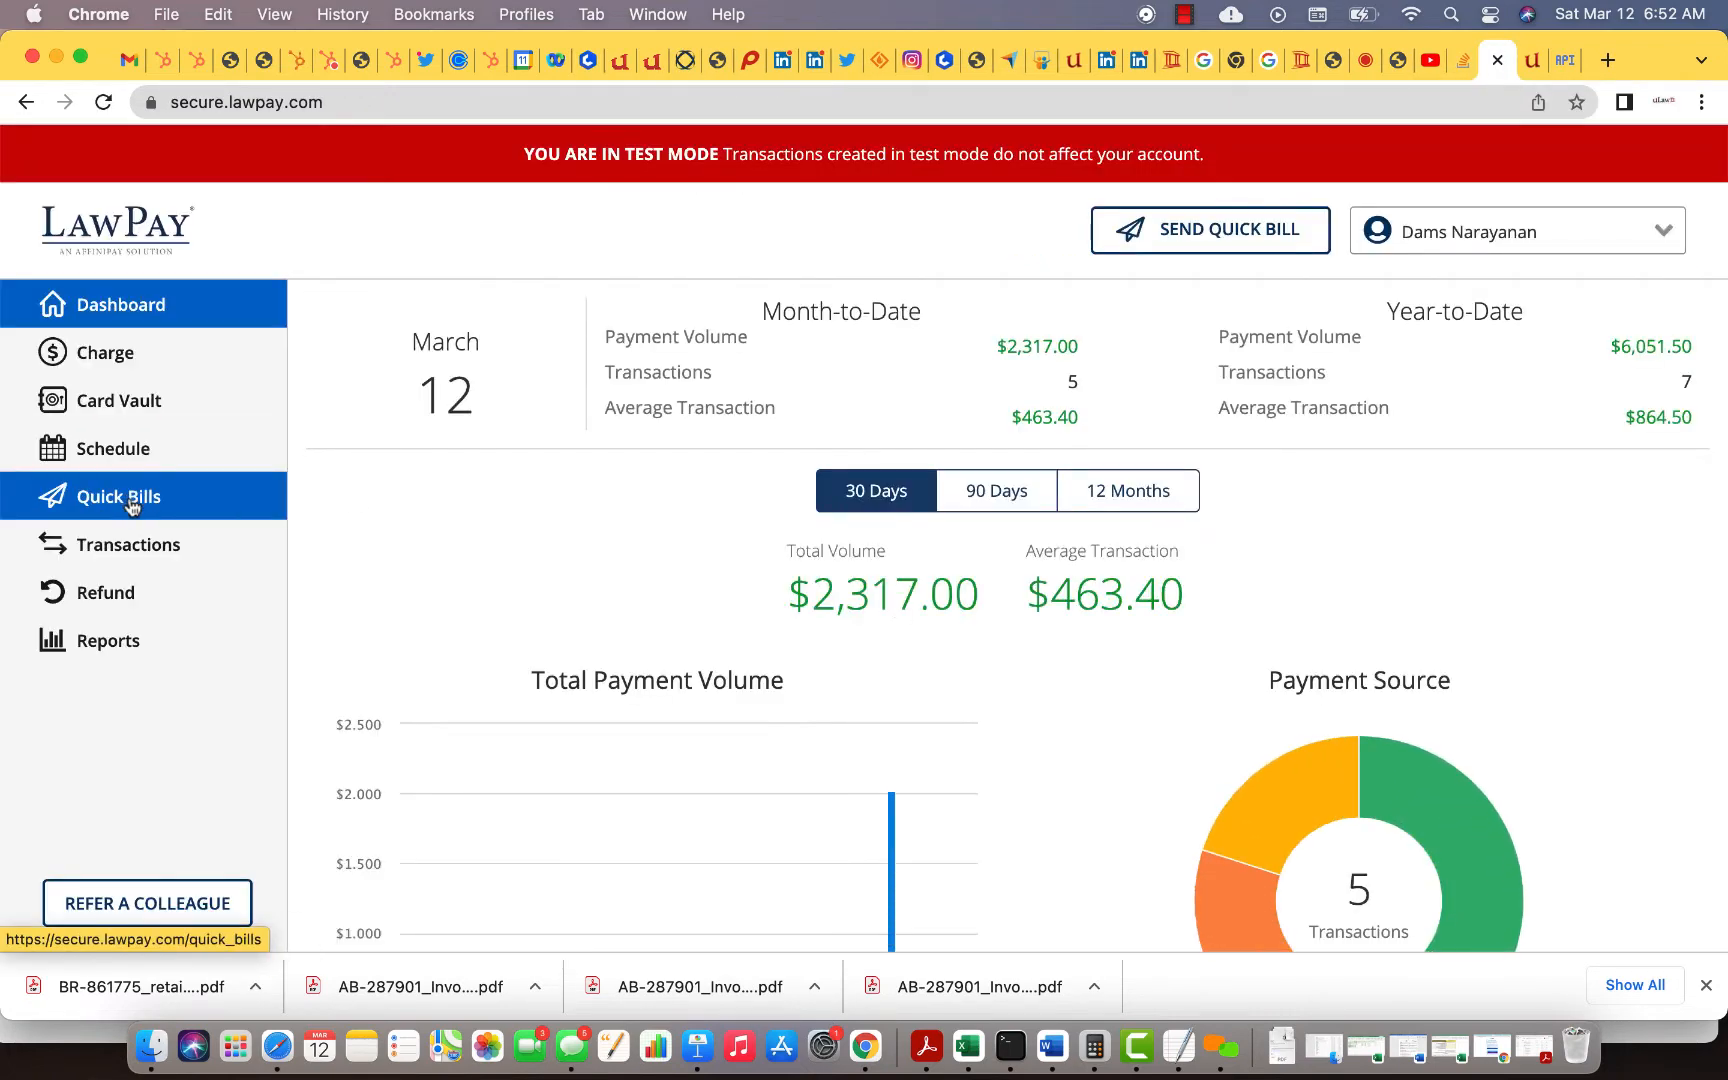
Step: Open the newest $2,500.00 quick bill in LawPay to view its Viewed status details
{"action": "left_click", "coordinate": [131, 505]}
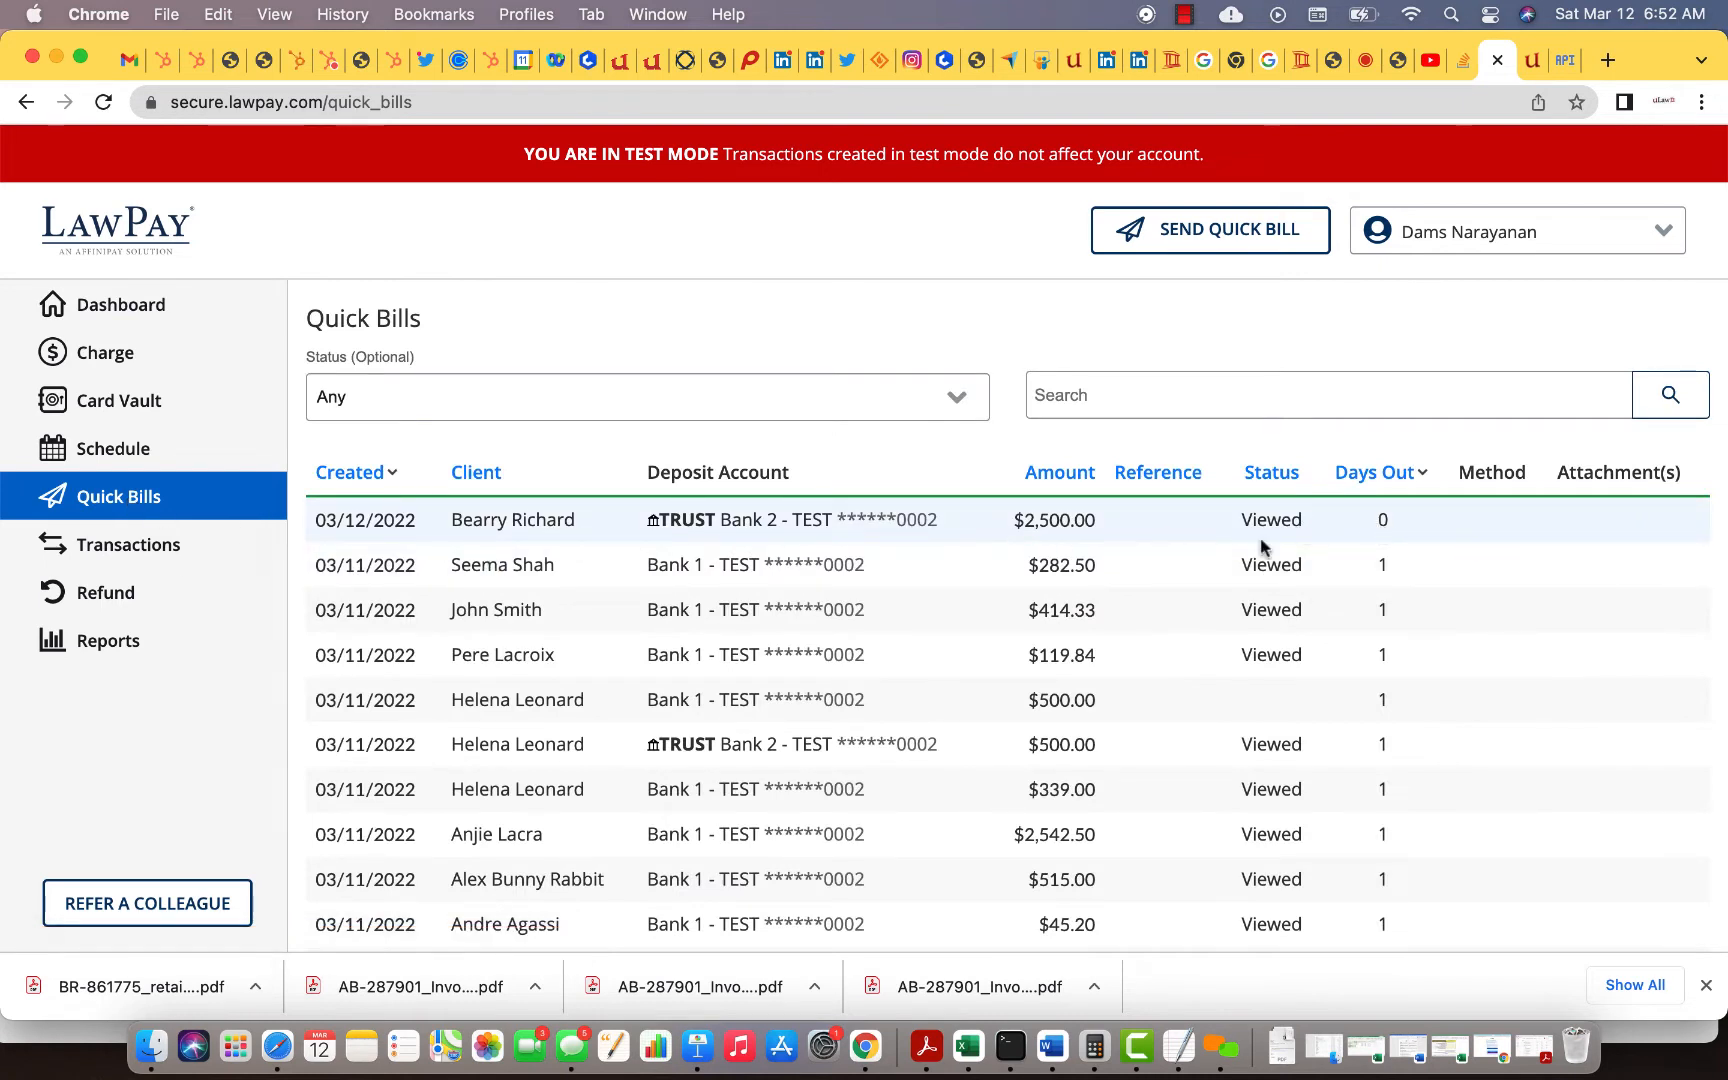
{"action": "left_click", "coordinate": [690, 525]}
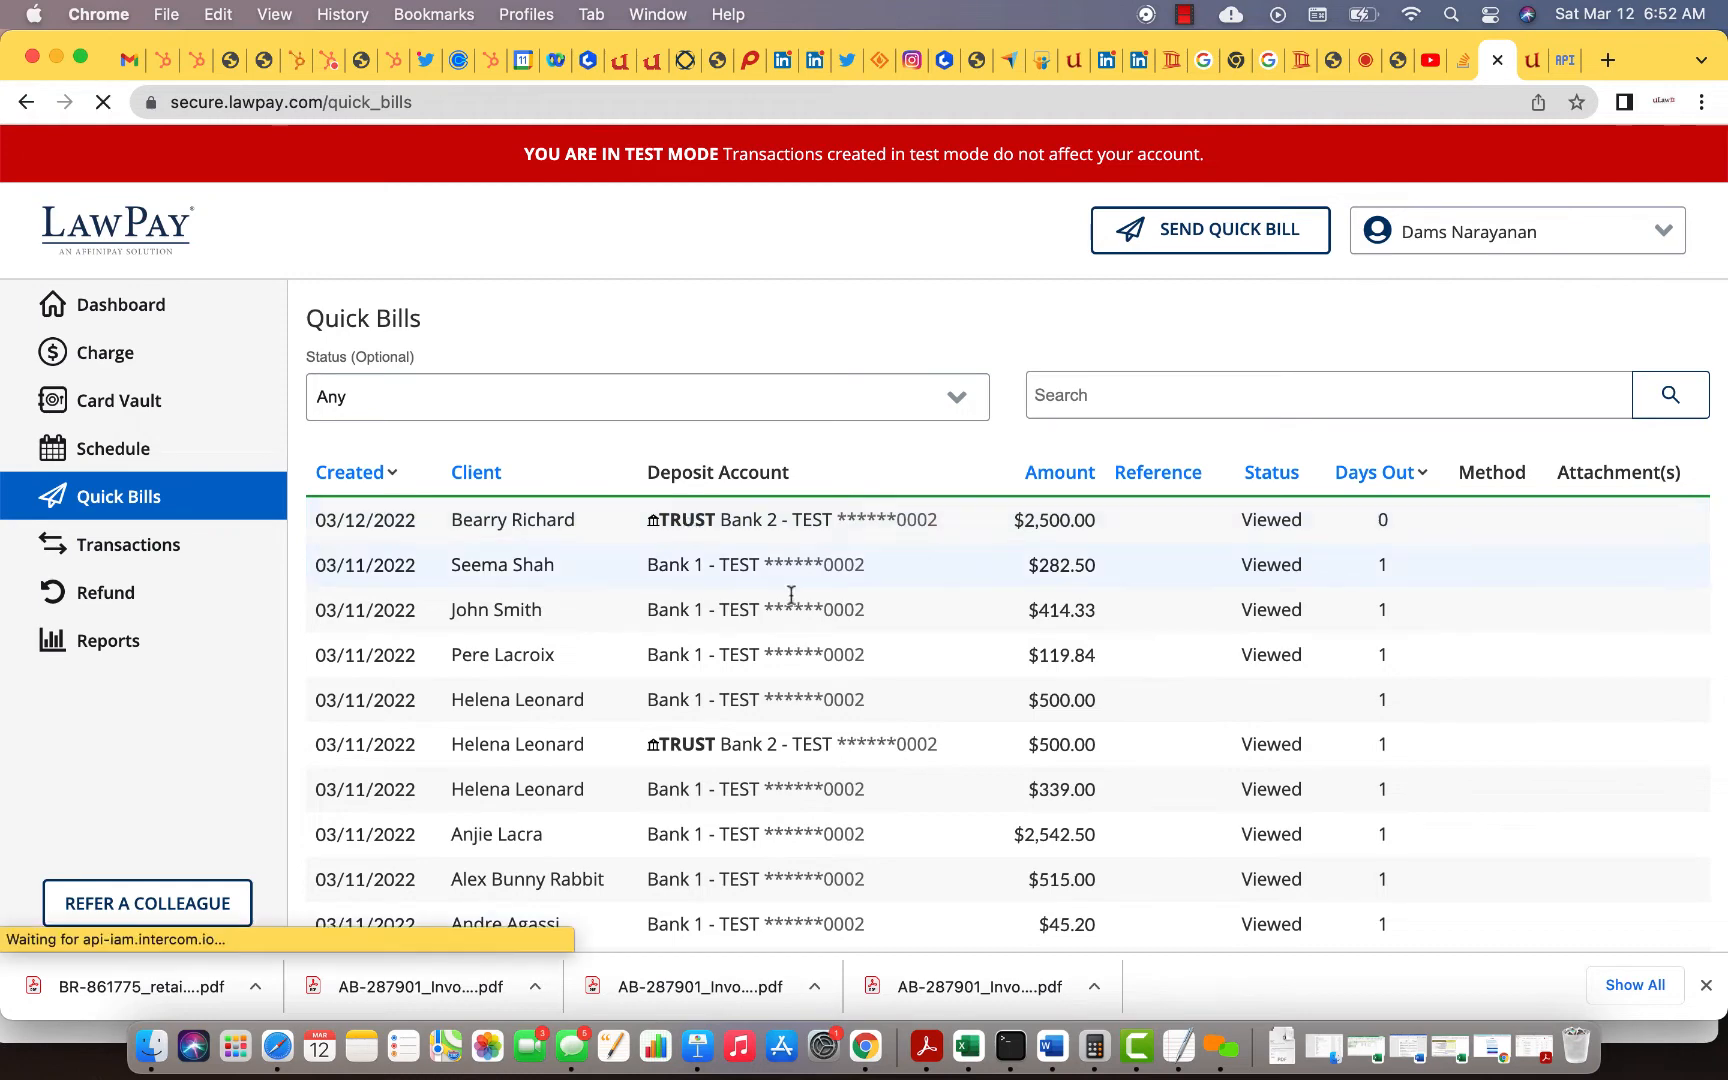
{"action": "scroll", "coordinate": [849, 640], "scroll_direction": "down", "scroll_amount": 4}
{"action": "scroll", "coordinate": [860, 600], "scroll_direction": "up", "scroll_amount": 3}
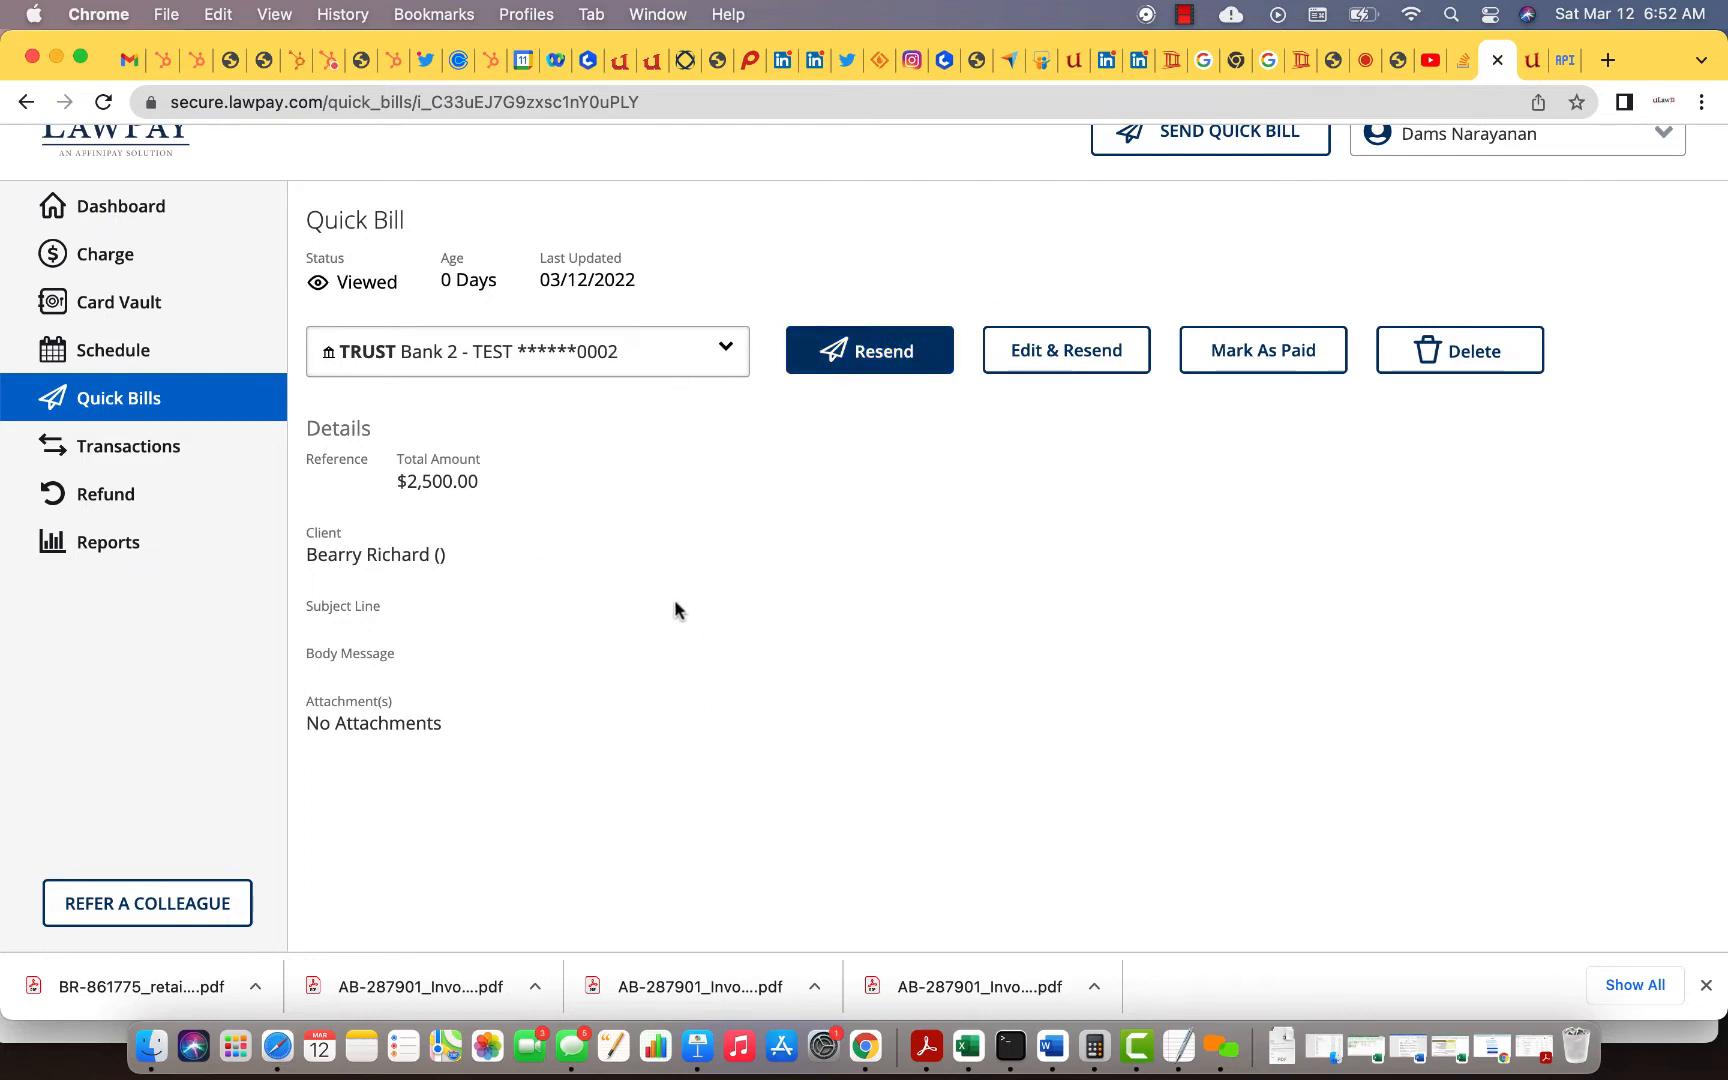
{"action": "scroll", "coordinate": [679, 609], "scroll_direction": "up", "scroll_amount": 3}
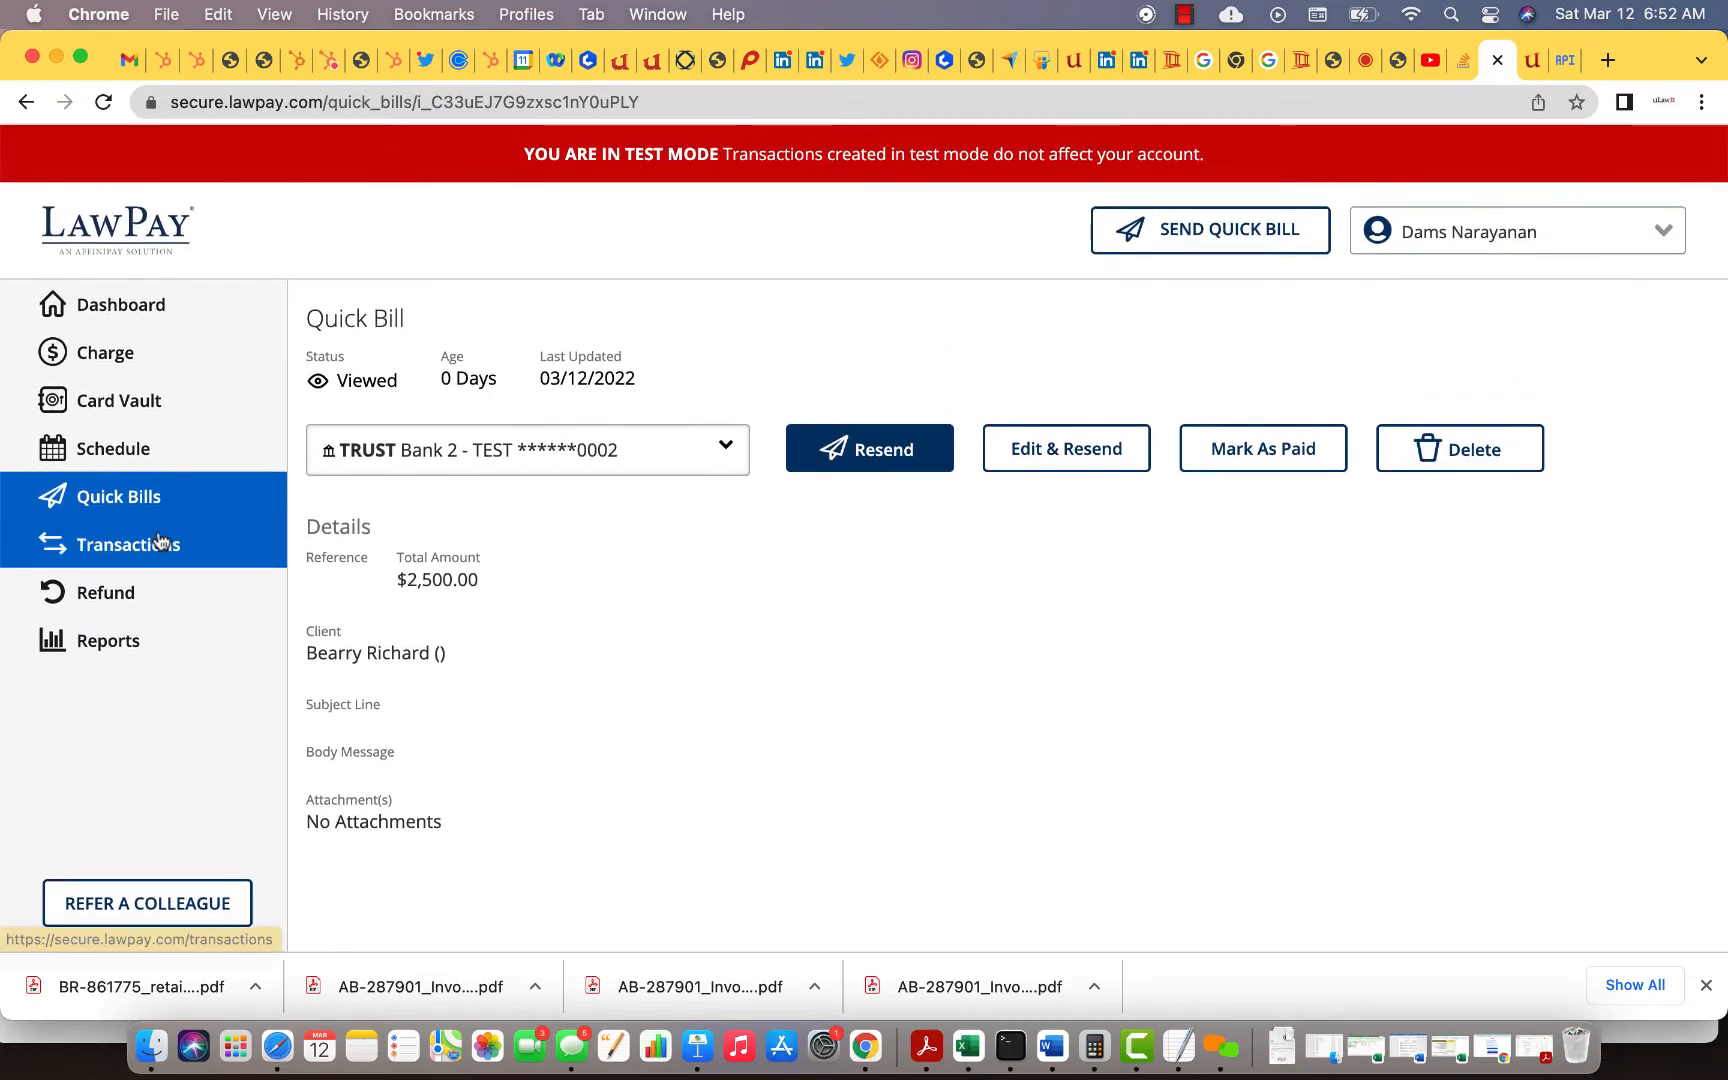
{"action": "left_click", "coordinate": [640, 64]}
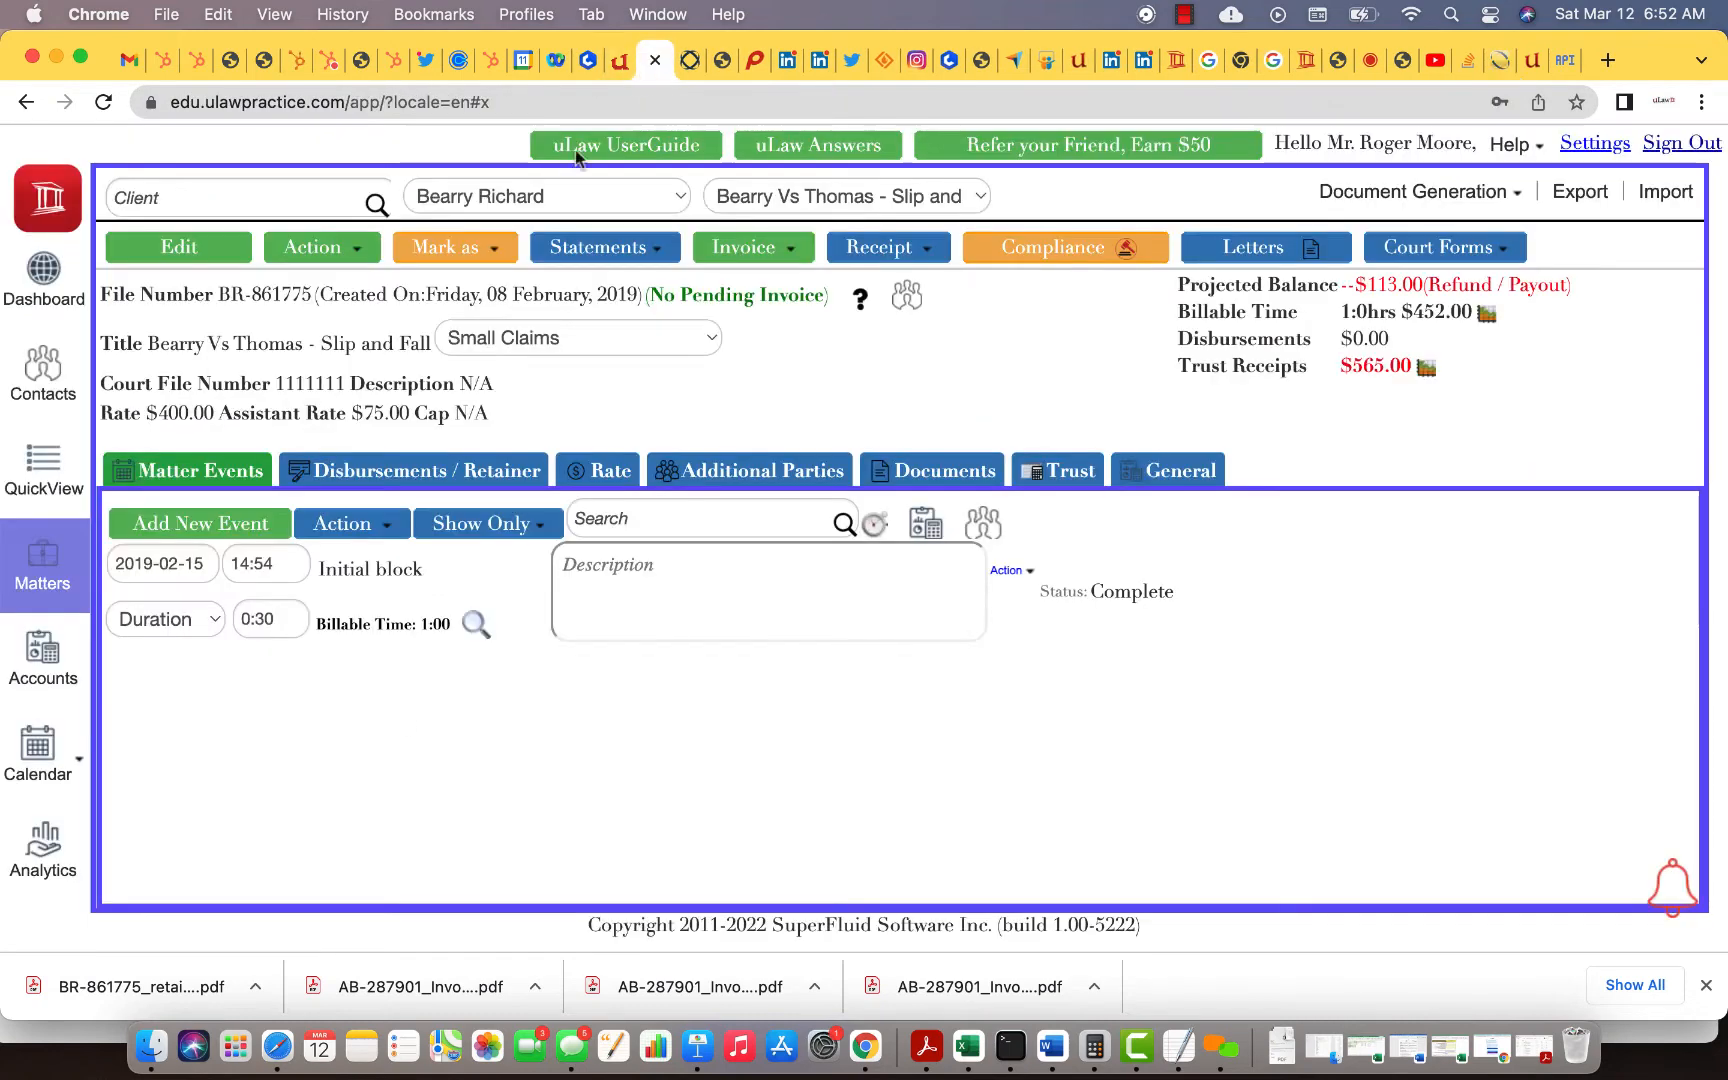
{"action": "left_click", "coordinate": [1500, 60]}
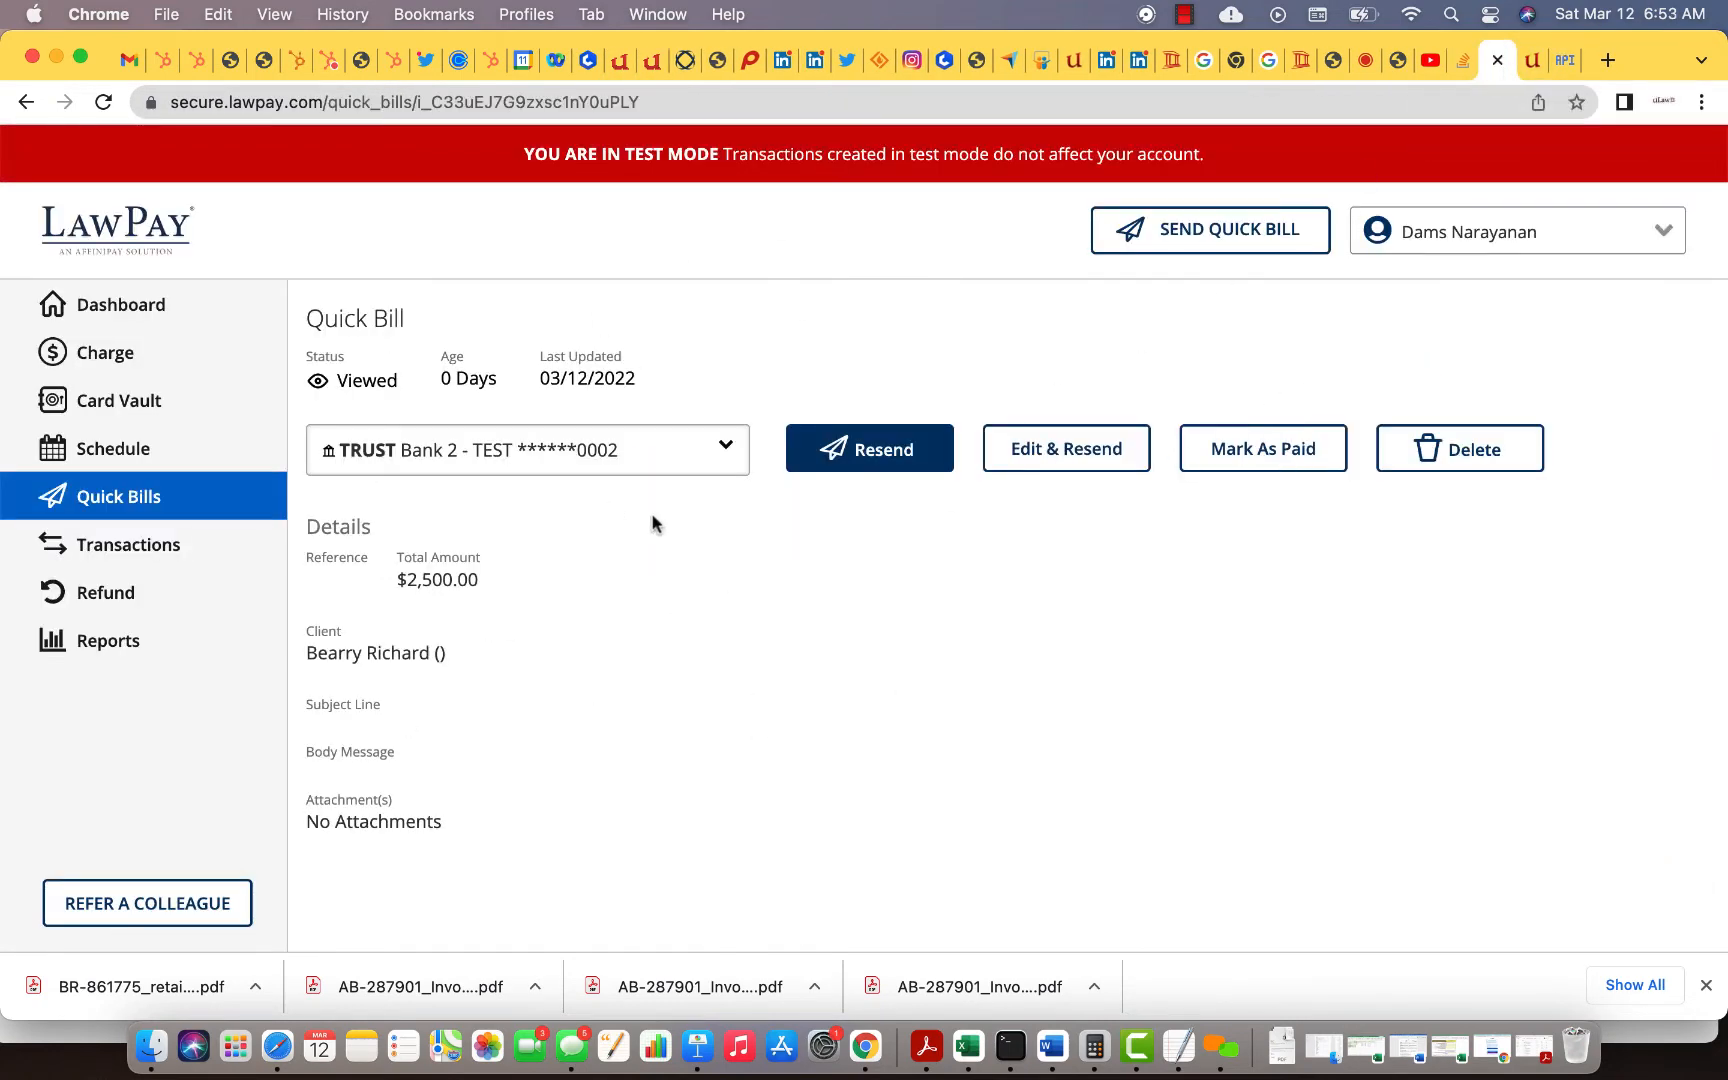
Step: Generate a new retainer letter with $7,000.00 receipts and Trust Request ticked, and download it
{"action": "left_click", "coordinate": [651, 68]}
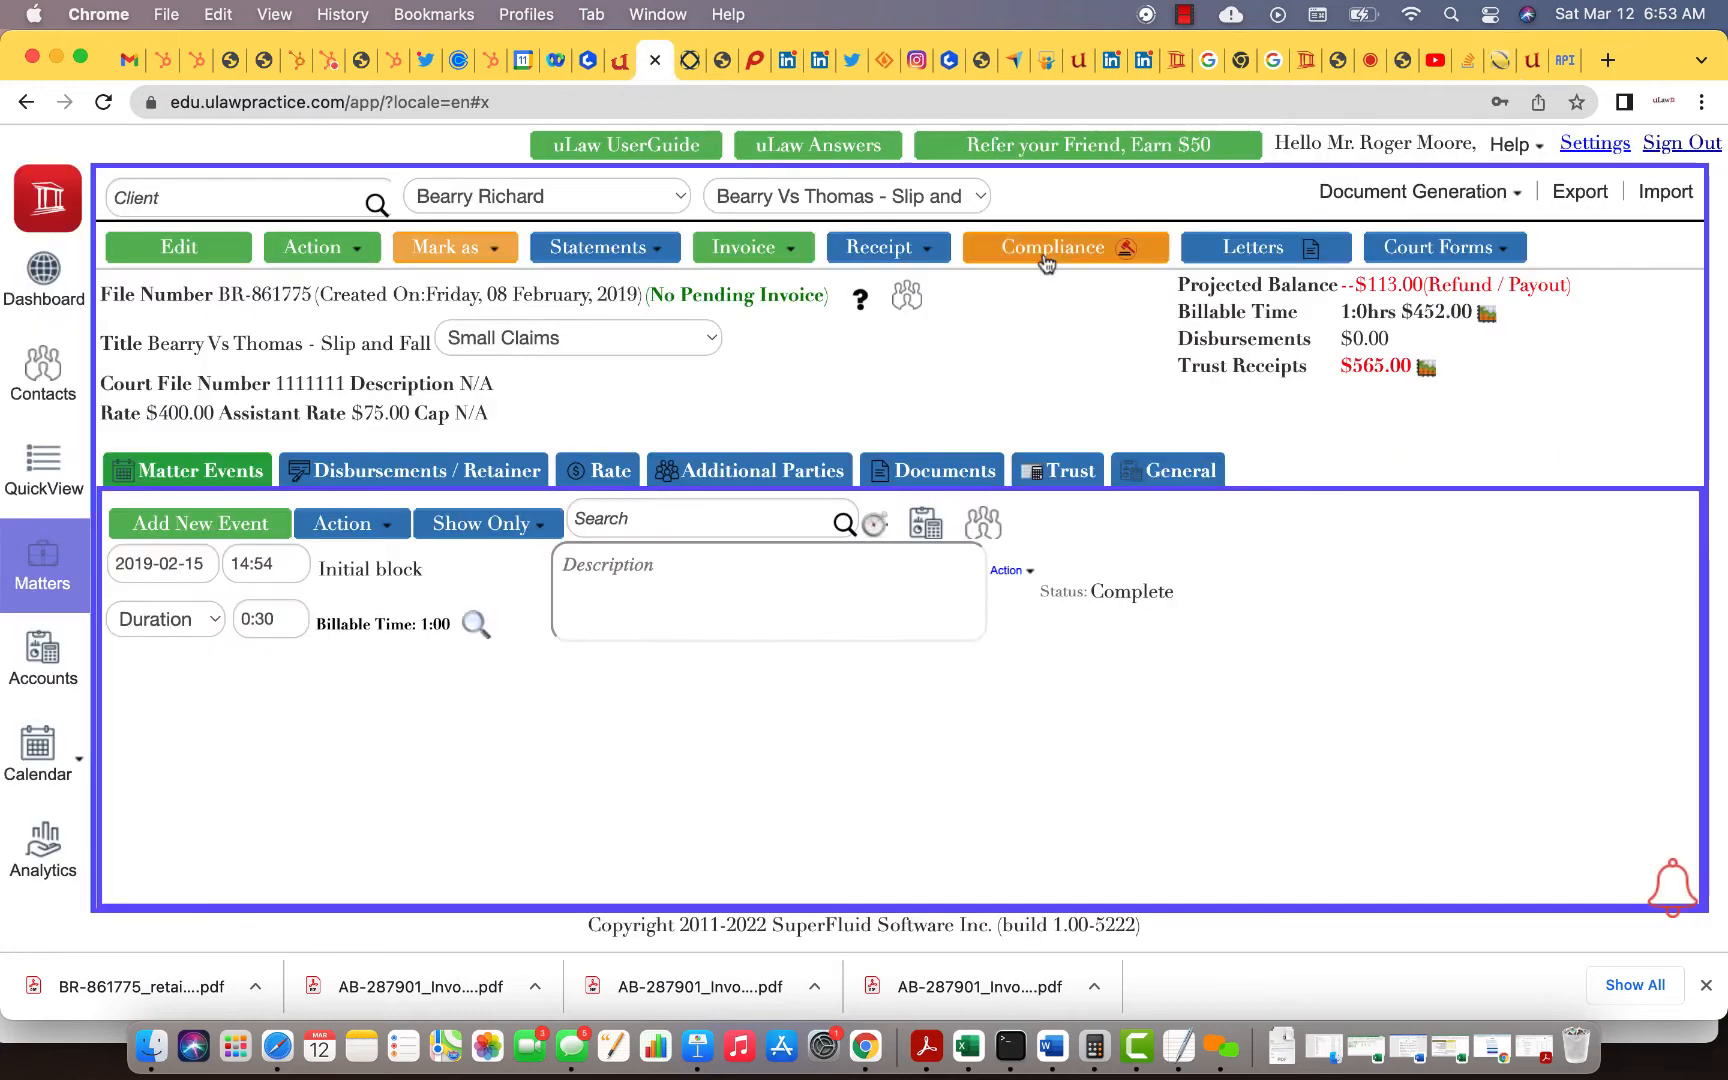
{"action": "scroll", "coordinate": [1441, 300], "scroll_direction": "down", "scroll_amount": 2}
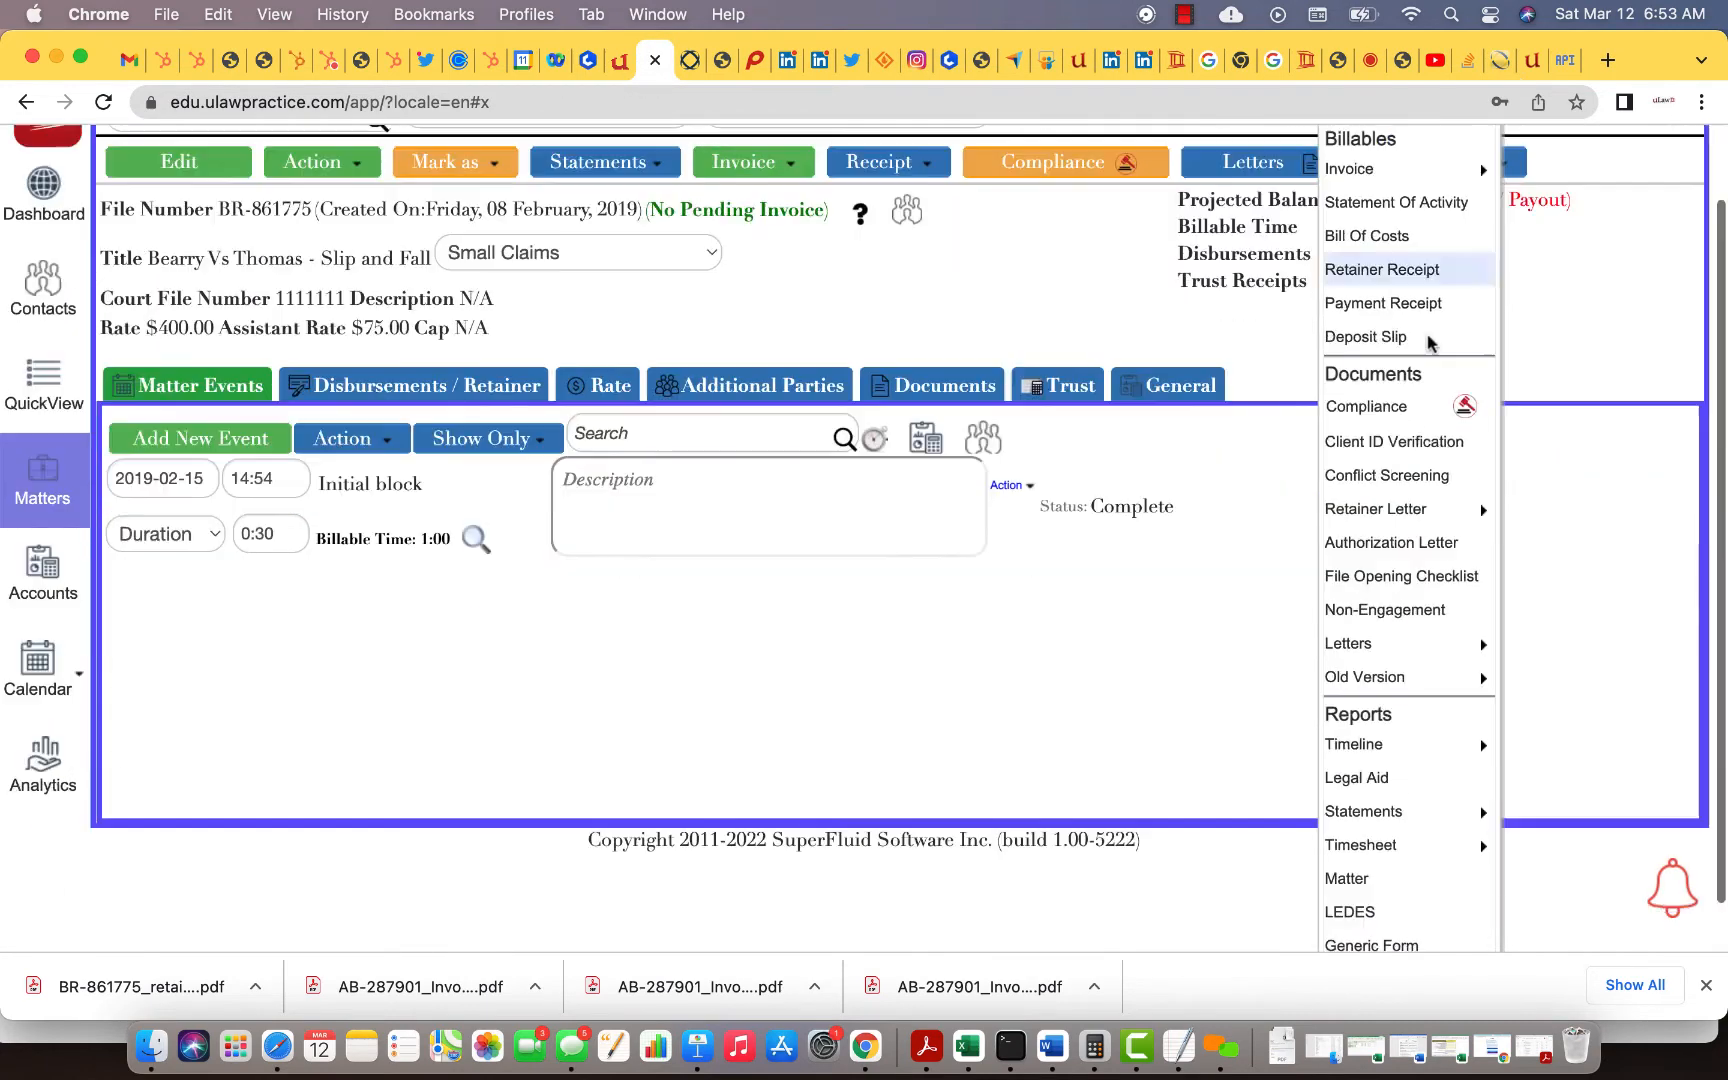
{"action": "mouse_move", "coordinate": [1400, 509]}
{"action": "left_click", "coordinate": [1580, 430]}
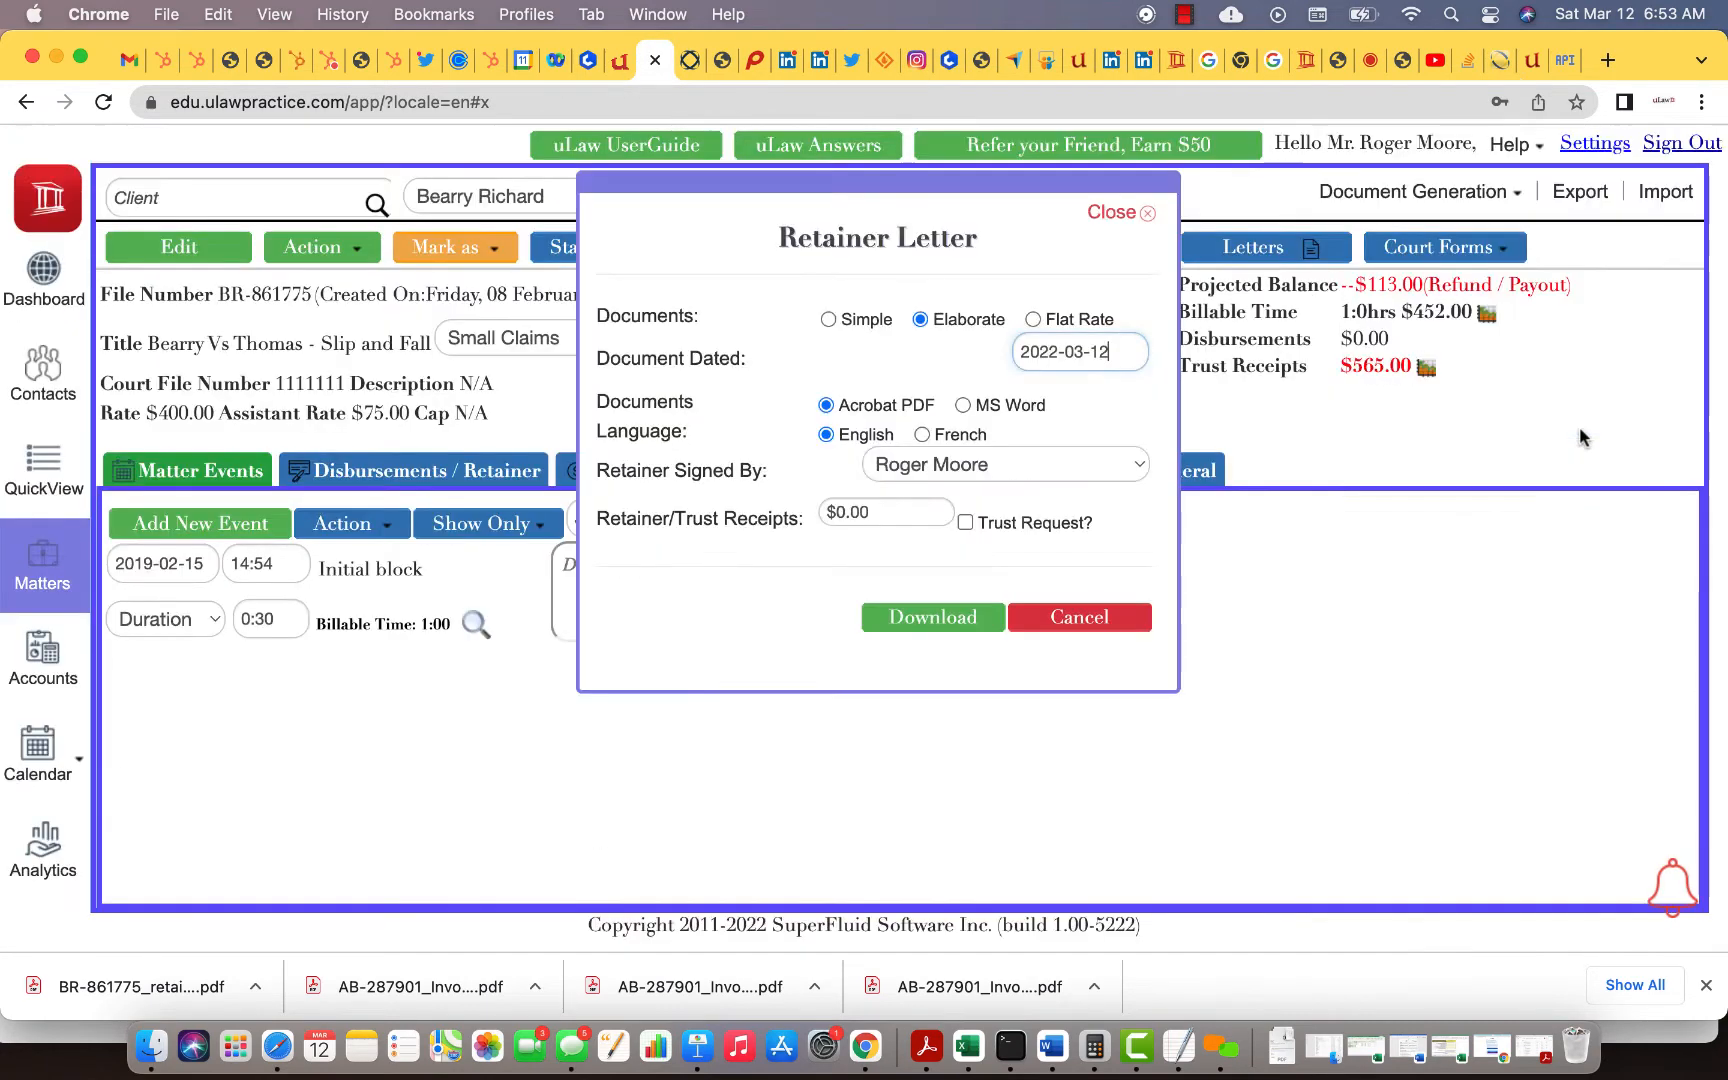
{"action": "left_click", "coordinate": [855, 513]}
{"action": "triple_click", "coordinate": [855, 513]}
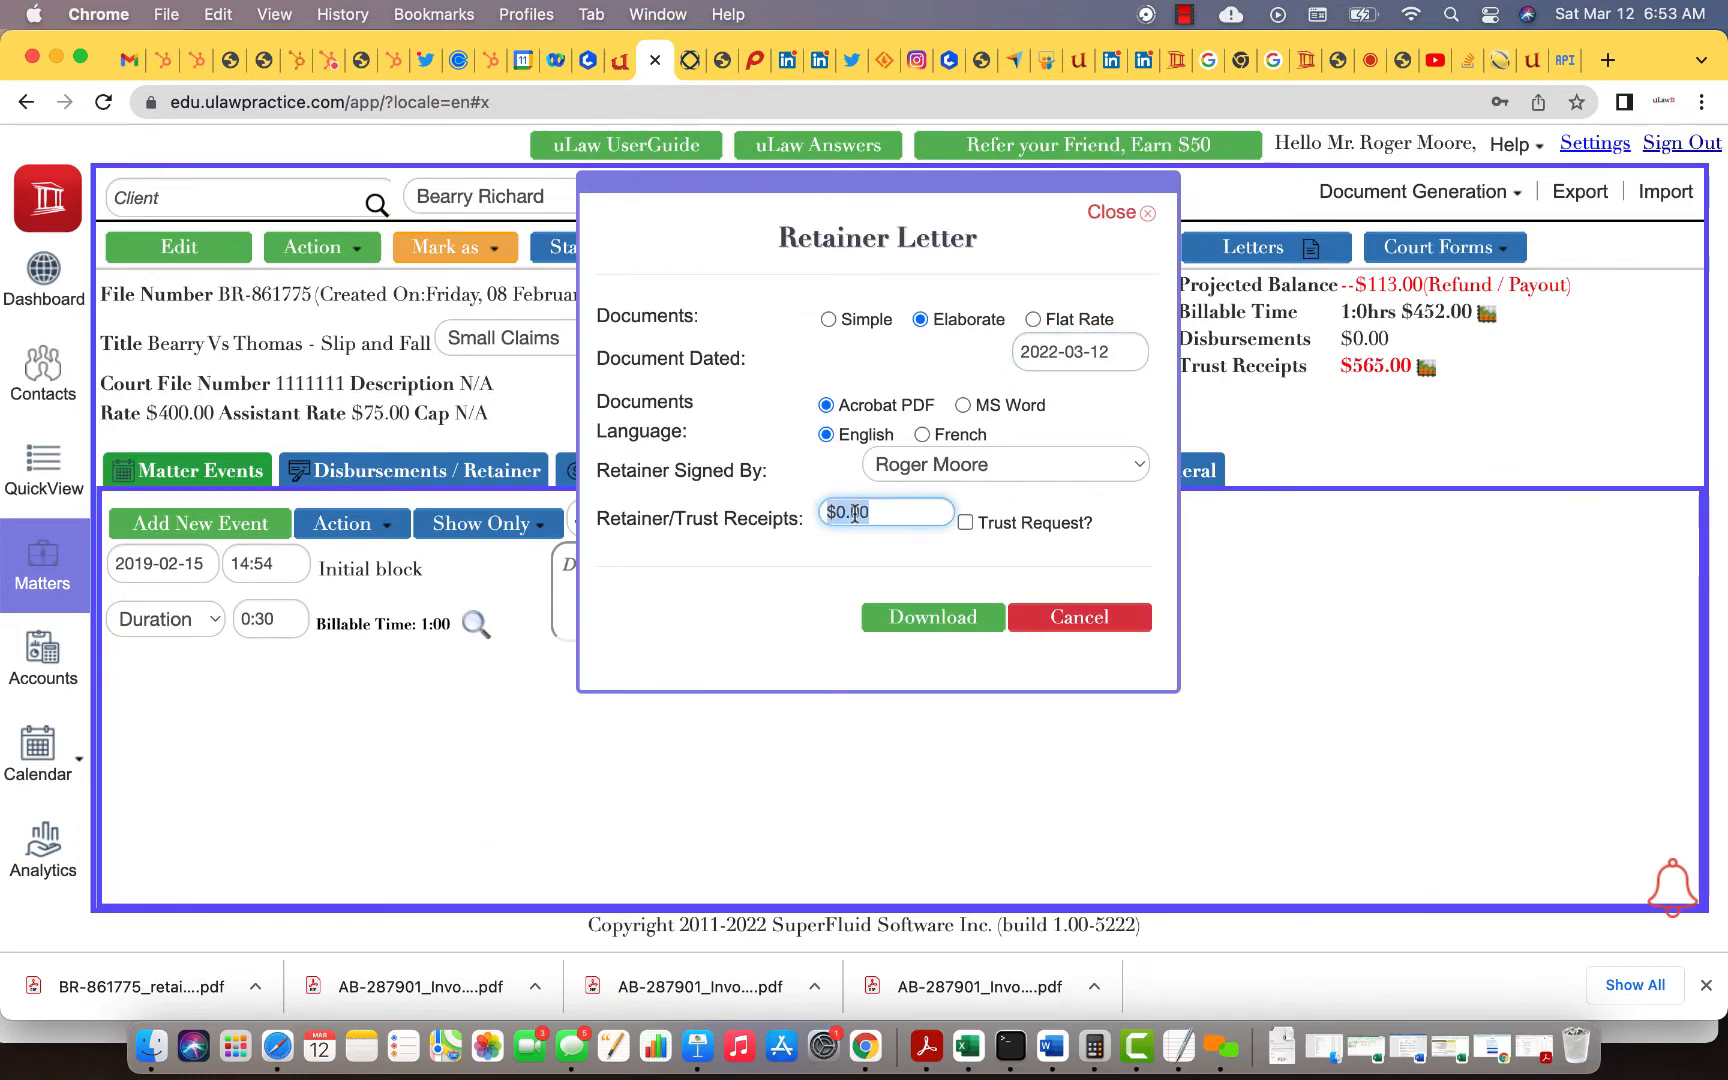
{"action": "type", "text": "7,"}
{"action": "type", "text": "000"}
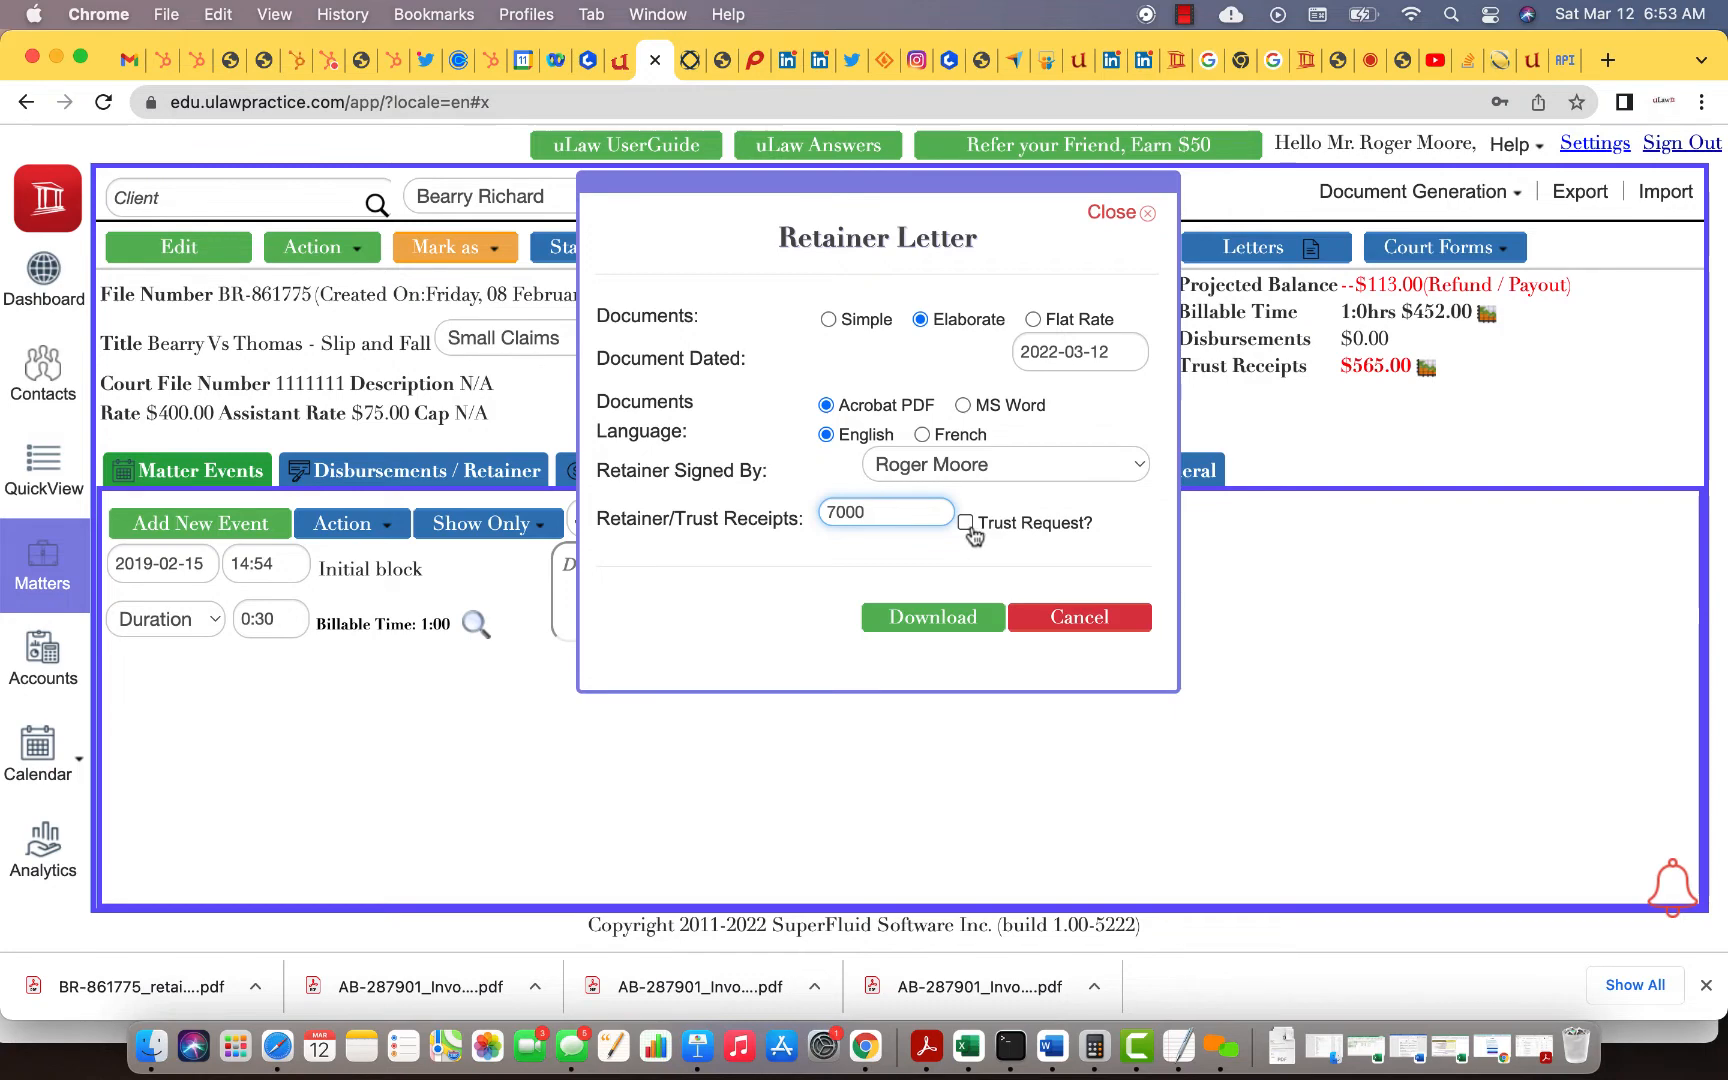
{"action": "left_click", "coordinate": [965, 522]}
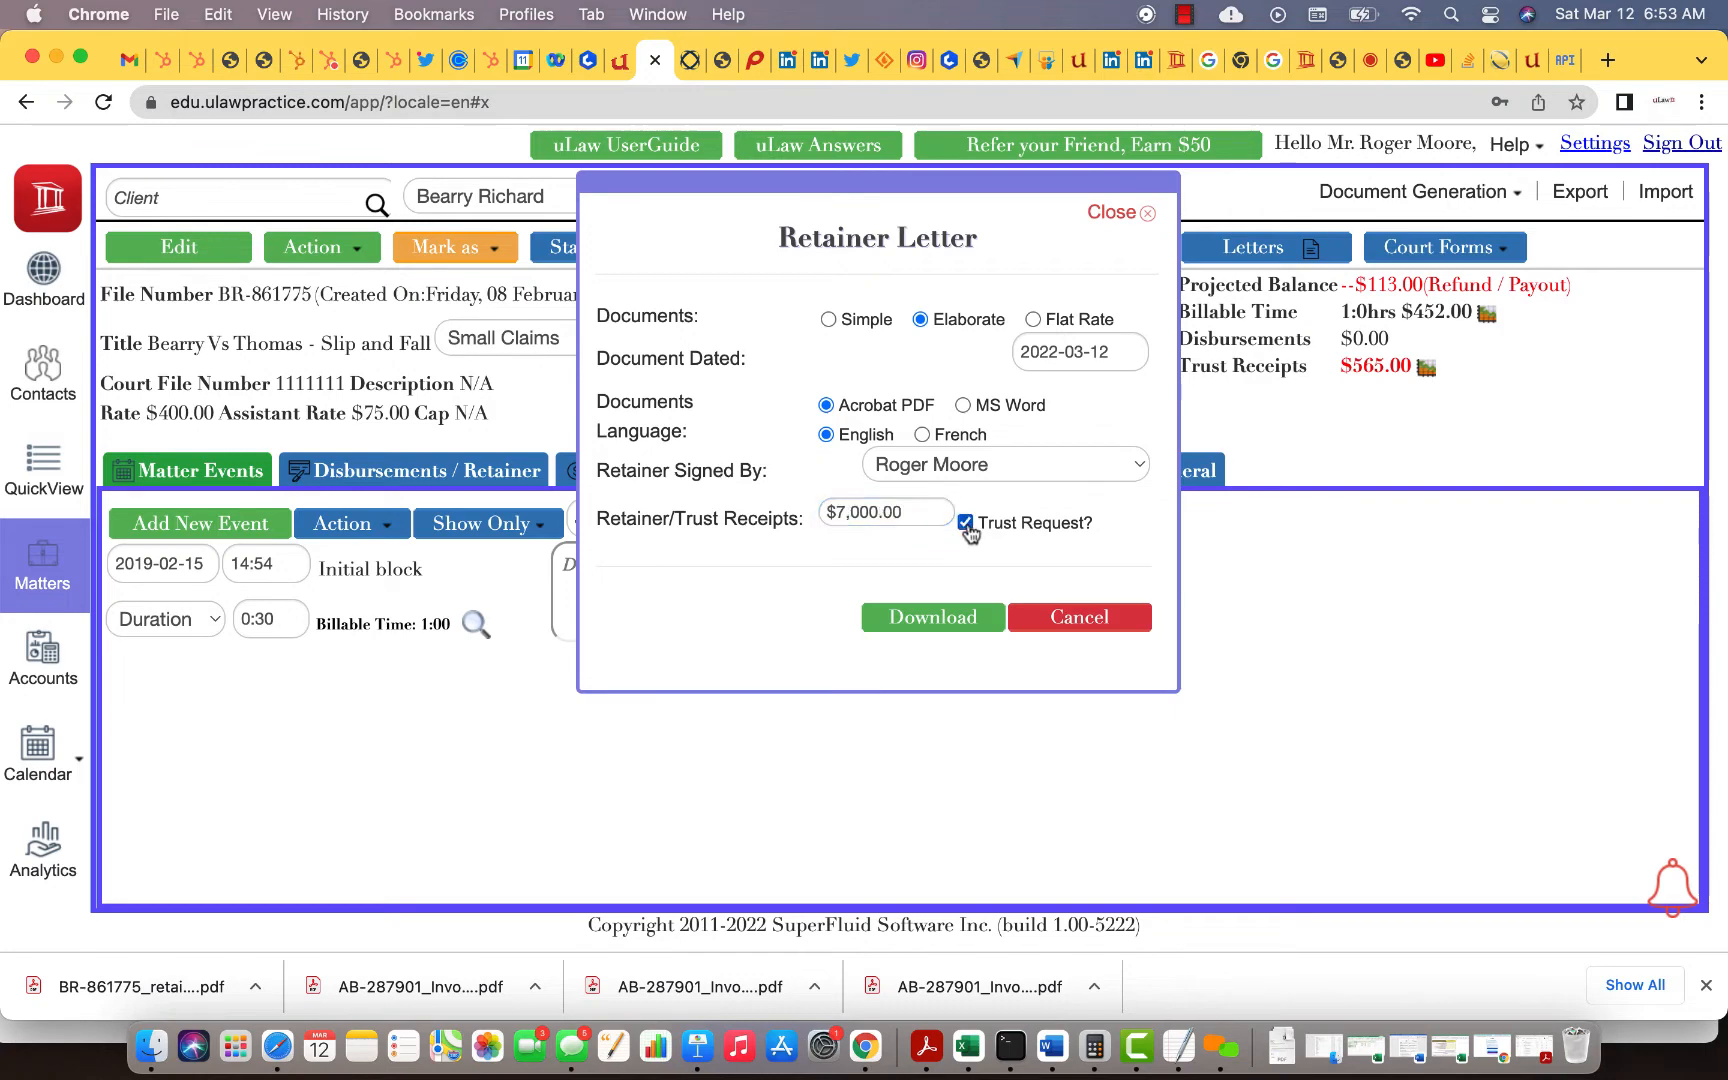
{"action": "left_click", "coordinate": [960, 626]}
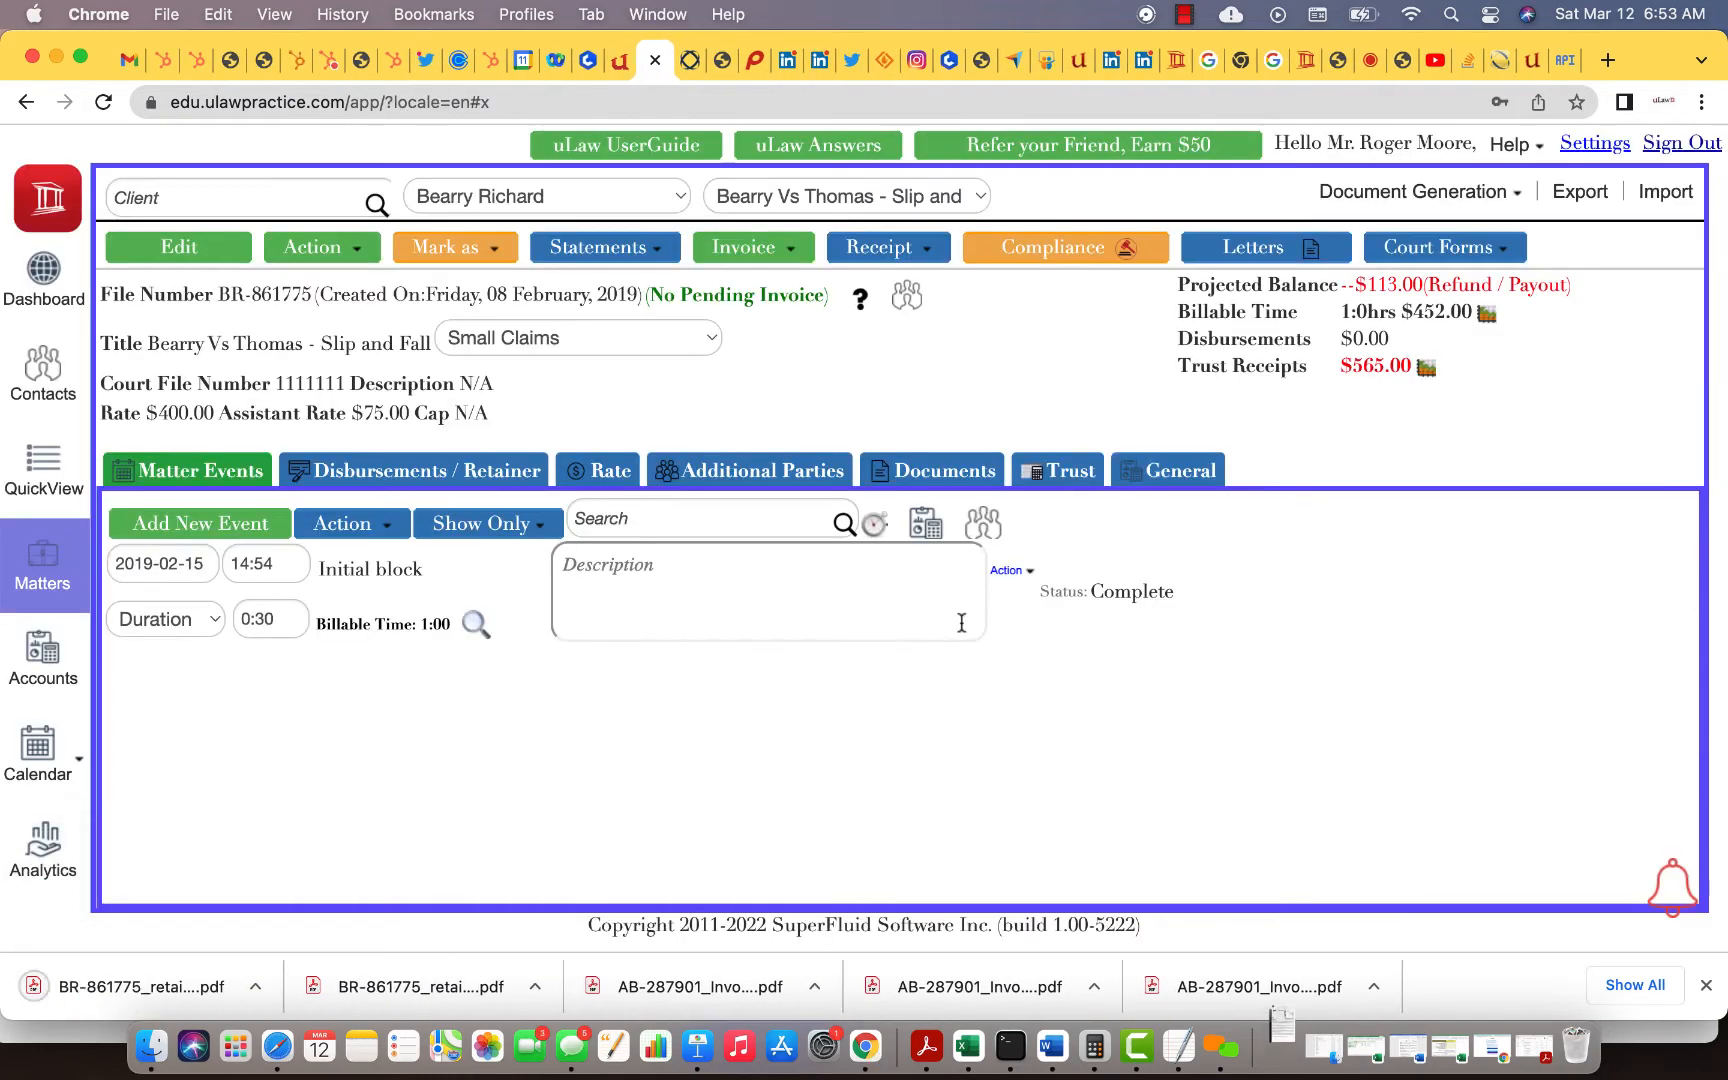
Step: Open the $7,000.00 letter PDF and follow its page-3 credit-card payment link to LawPay
{"action": "left_click", "coordinate": [112, 988]}
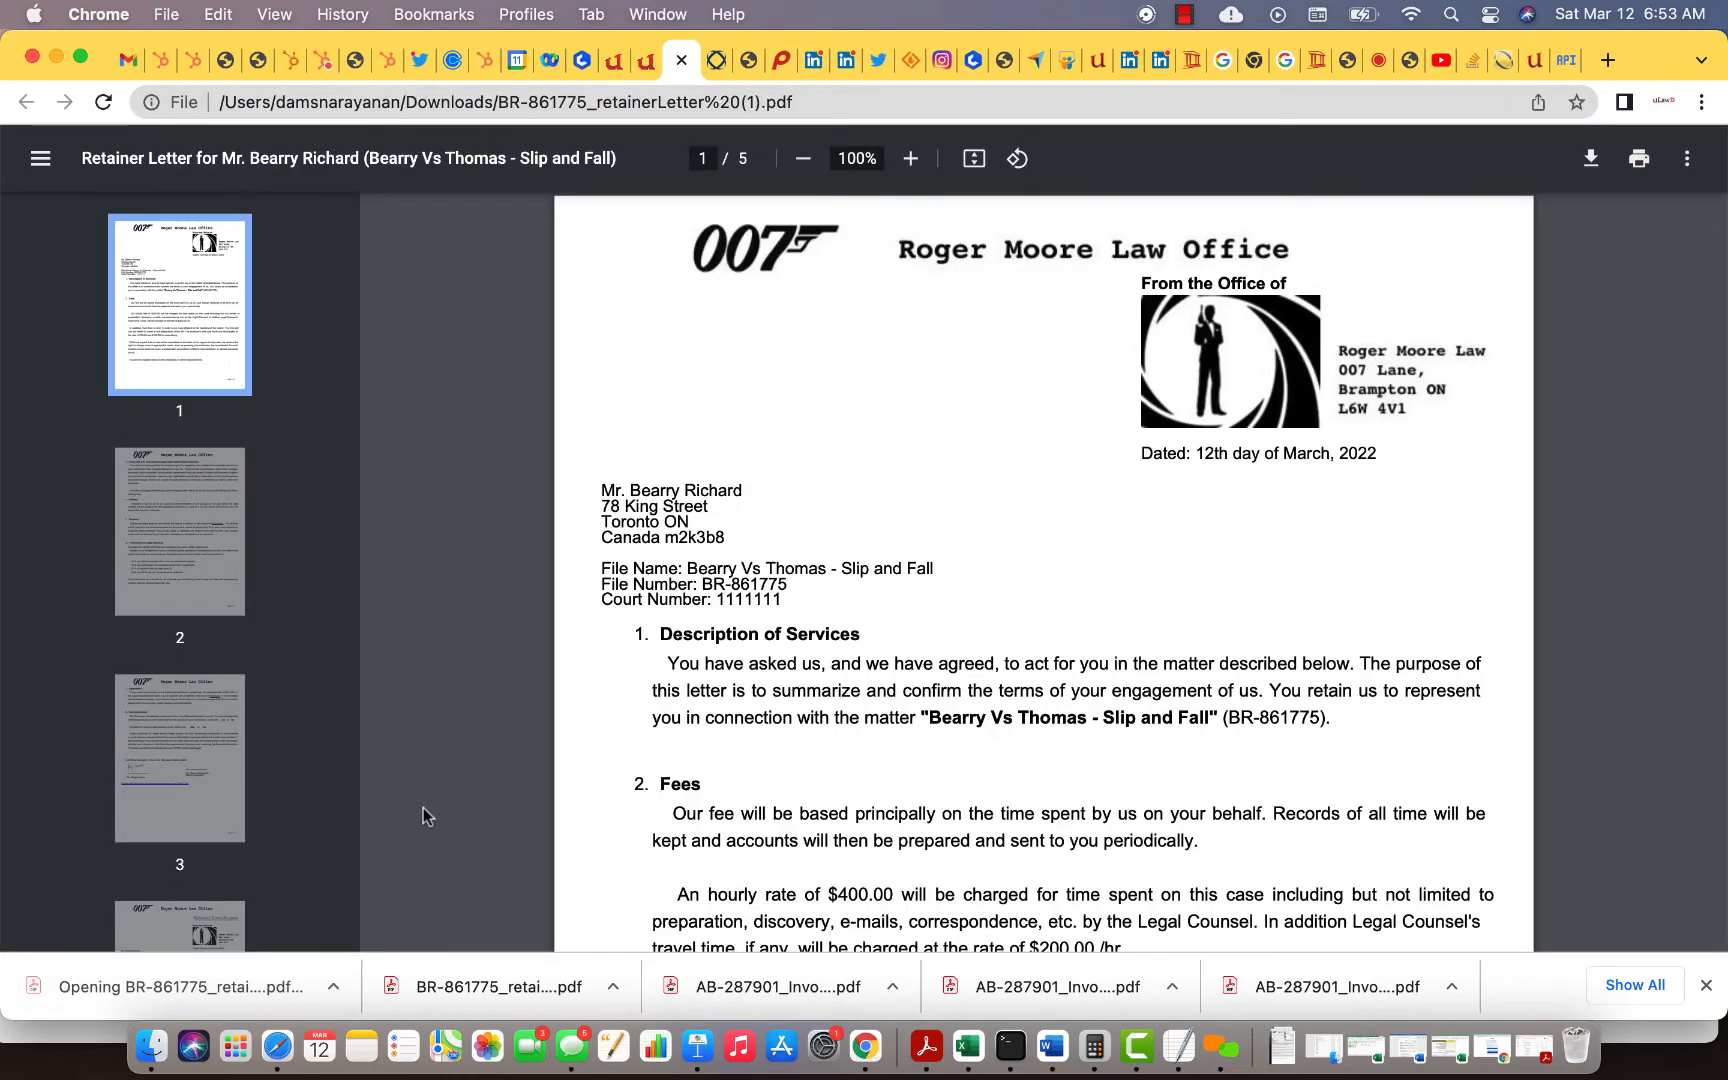
{"action": "left_click", "coordinate": [154, 717]}
{"action": "scroll", "coordinate": [932, 700], "scroll_direction": "down", "scroll_amount": 3}
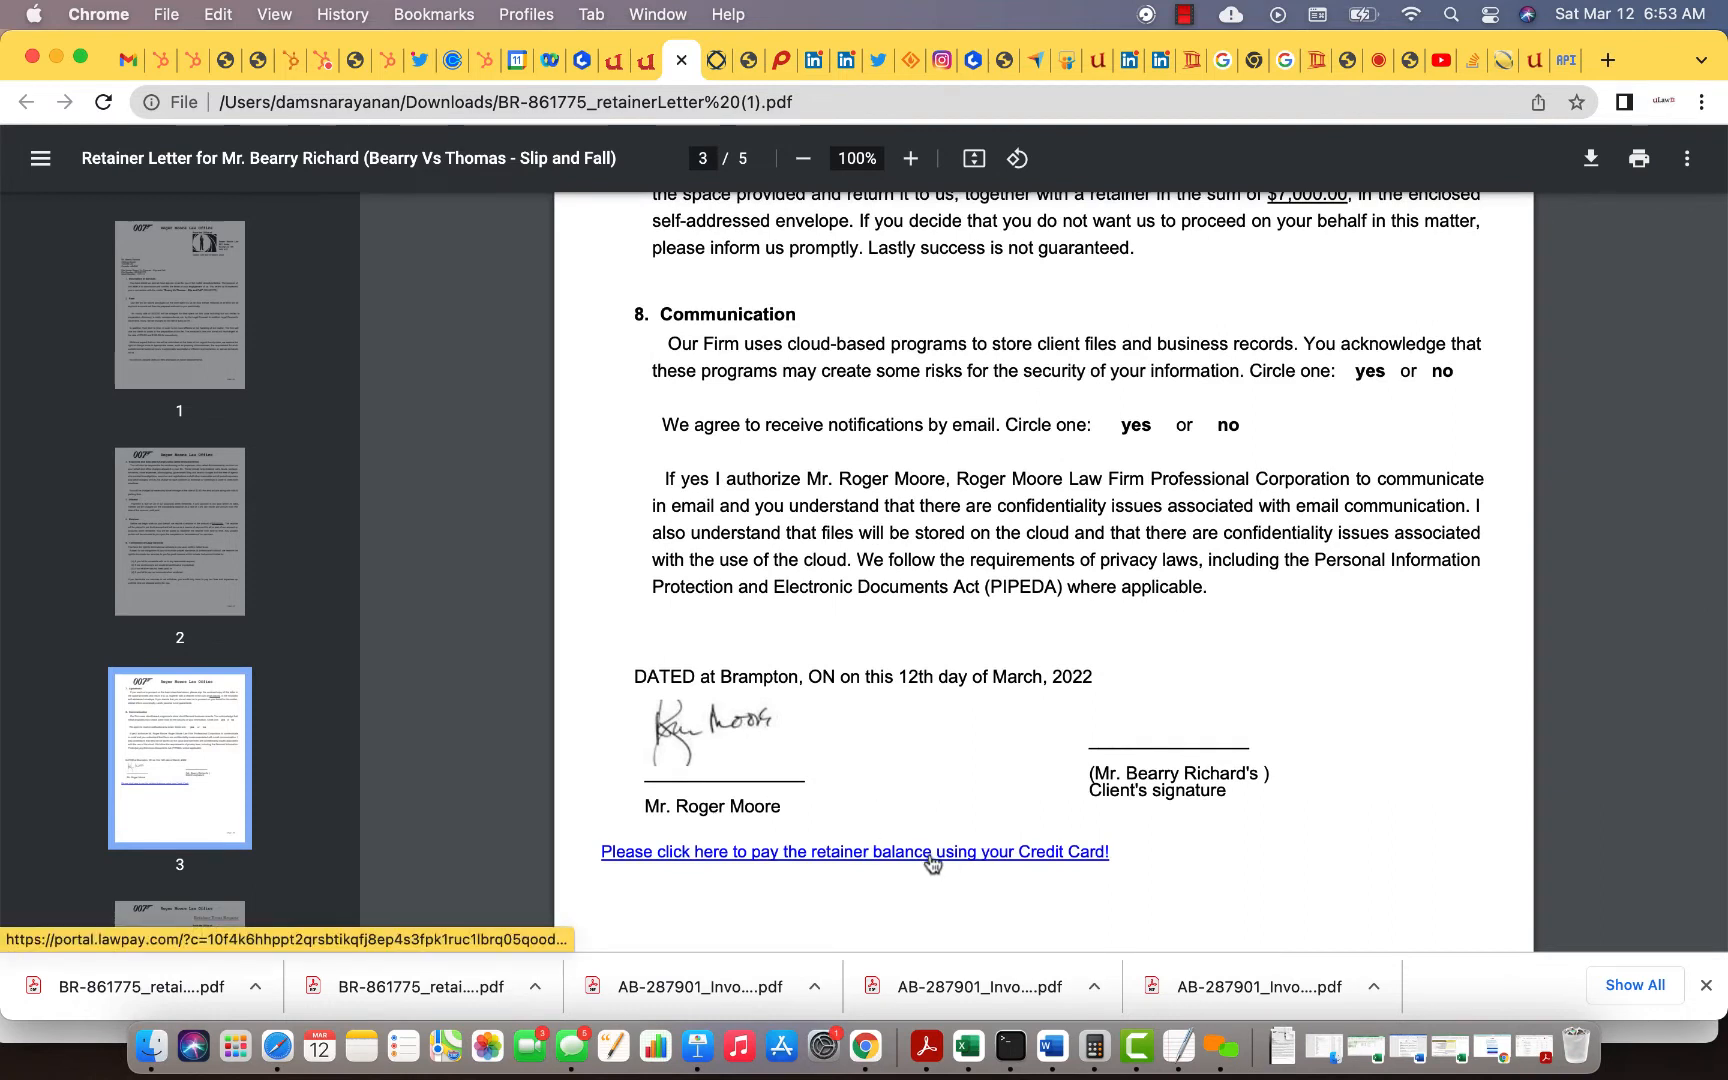
{"action": "left_click", "coordinate": [930, 853]}
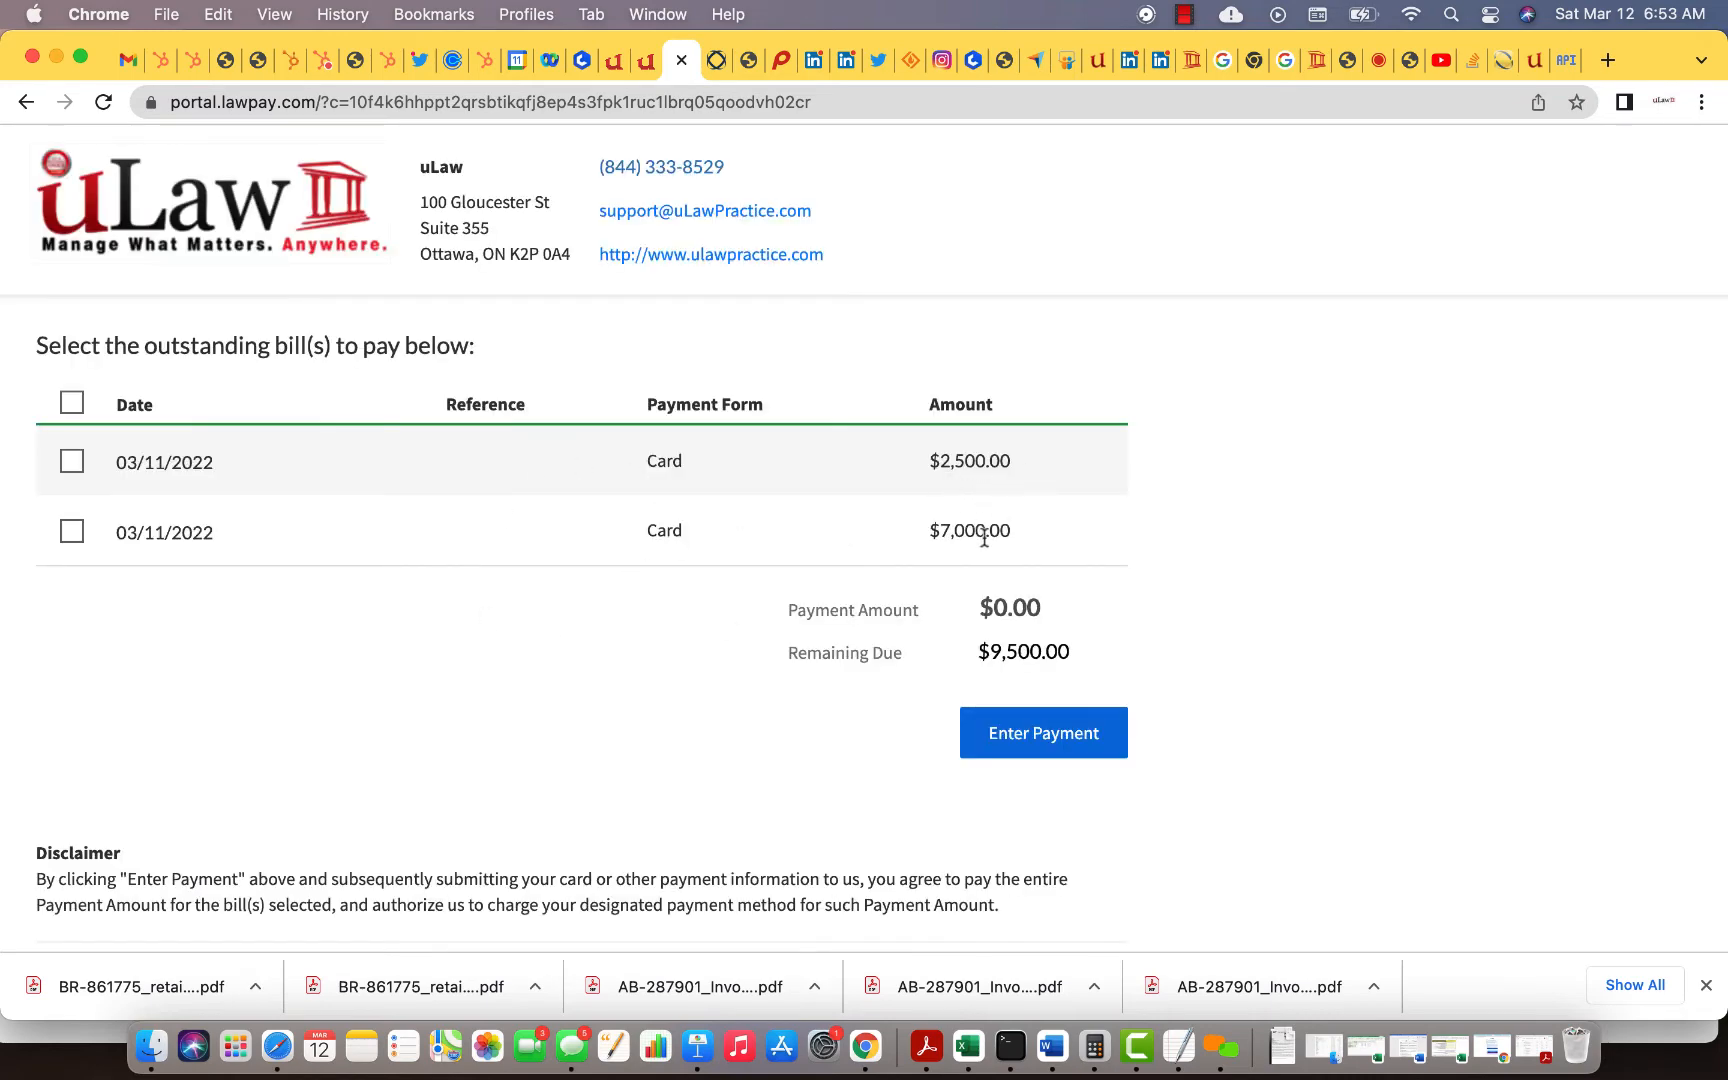
Step: Check the LawPay quick bills list for the $7,000.00 bill, then return to the matter page
{"action": "left_click", "coordinate": [1499, 62]}
{"action": "left_click", "coordinate": [106, 498]}
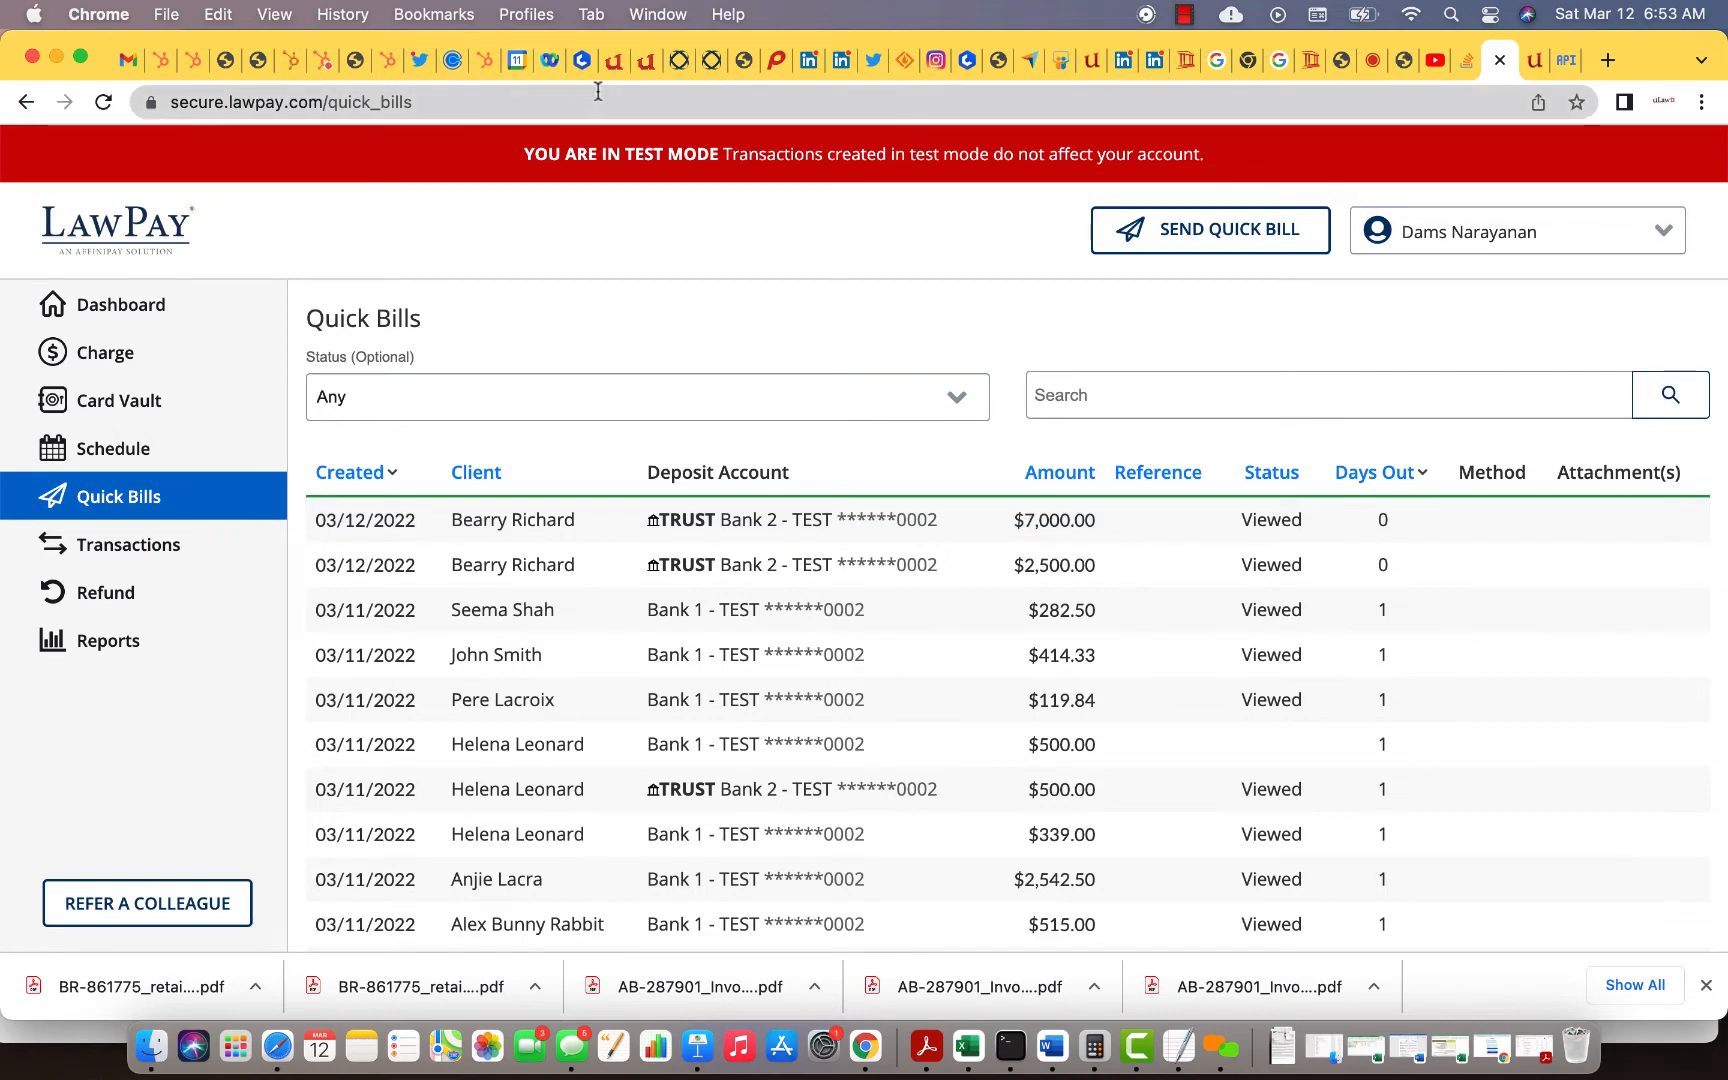
{"action": "left_click", "coordinate": [636, 74]}
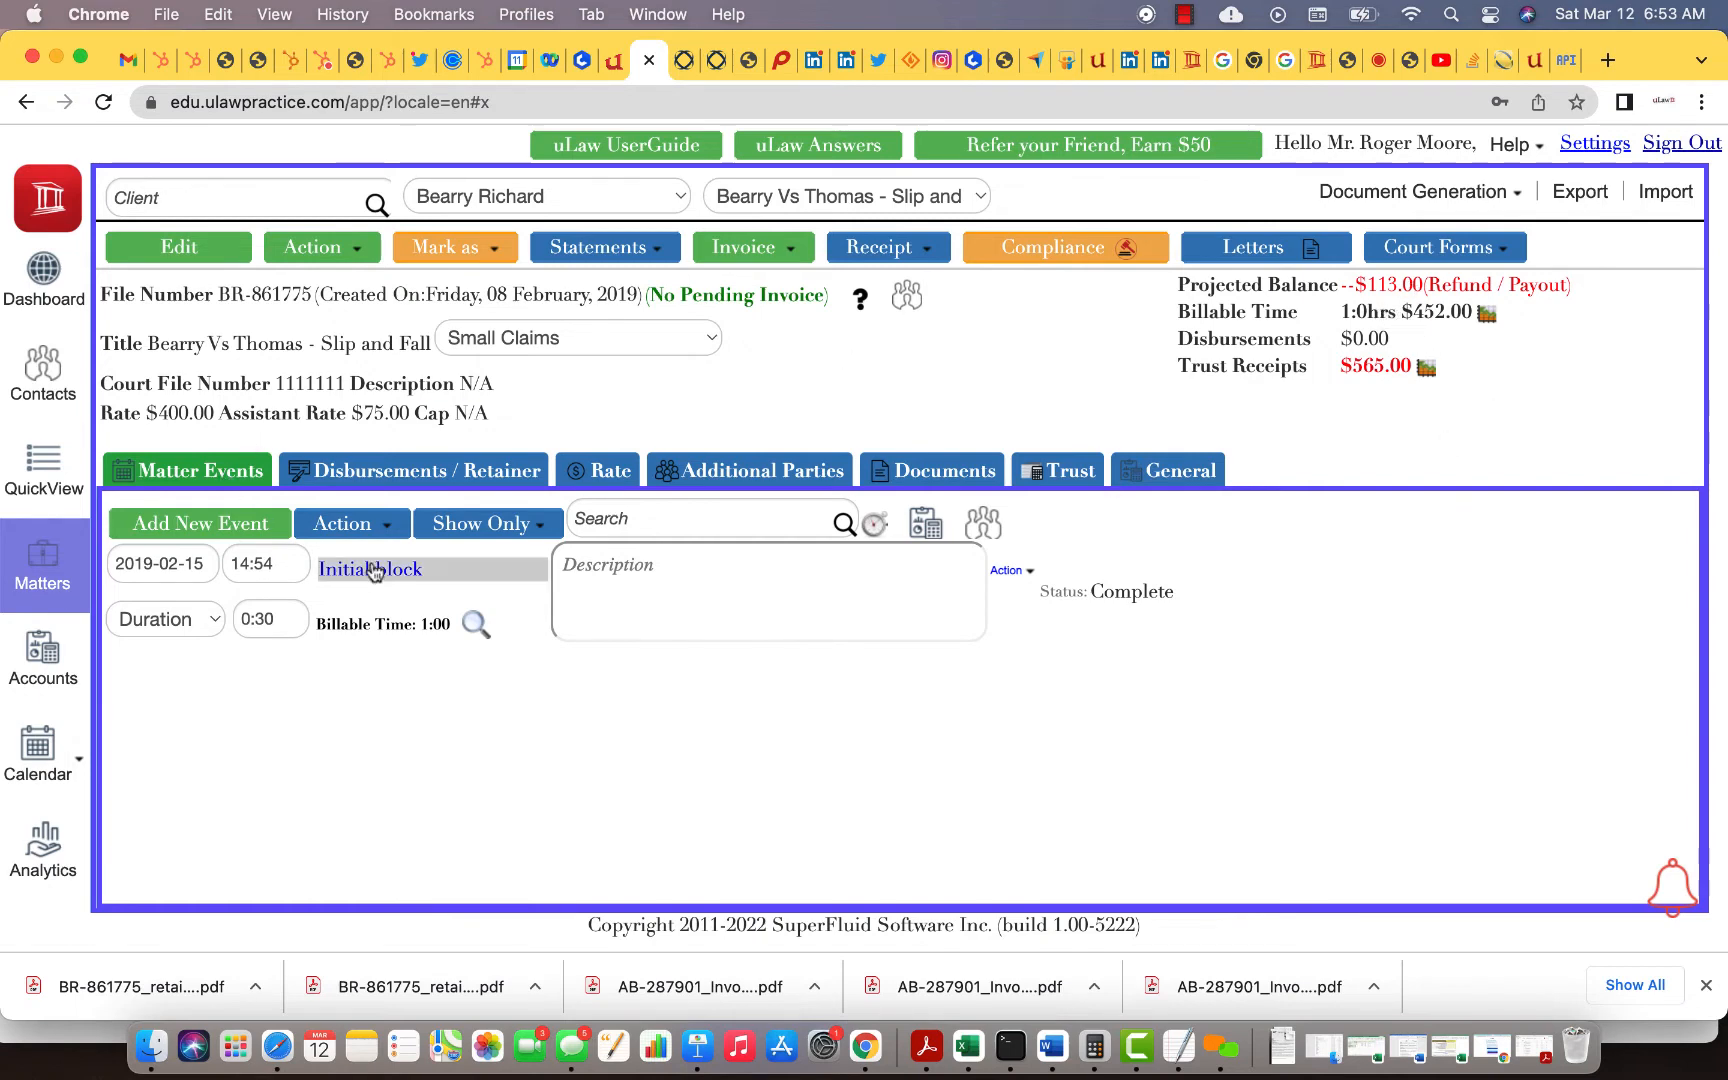
Step: Add a new event to the matter titled 'Court Visit'
{"action": "left_click", "coordinate": [232, 522]}
{"action": "left_click", "coordinate": [374, 696]}
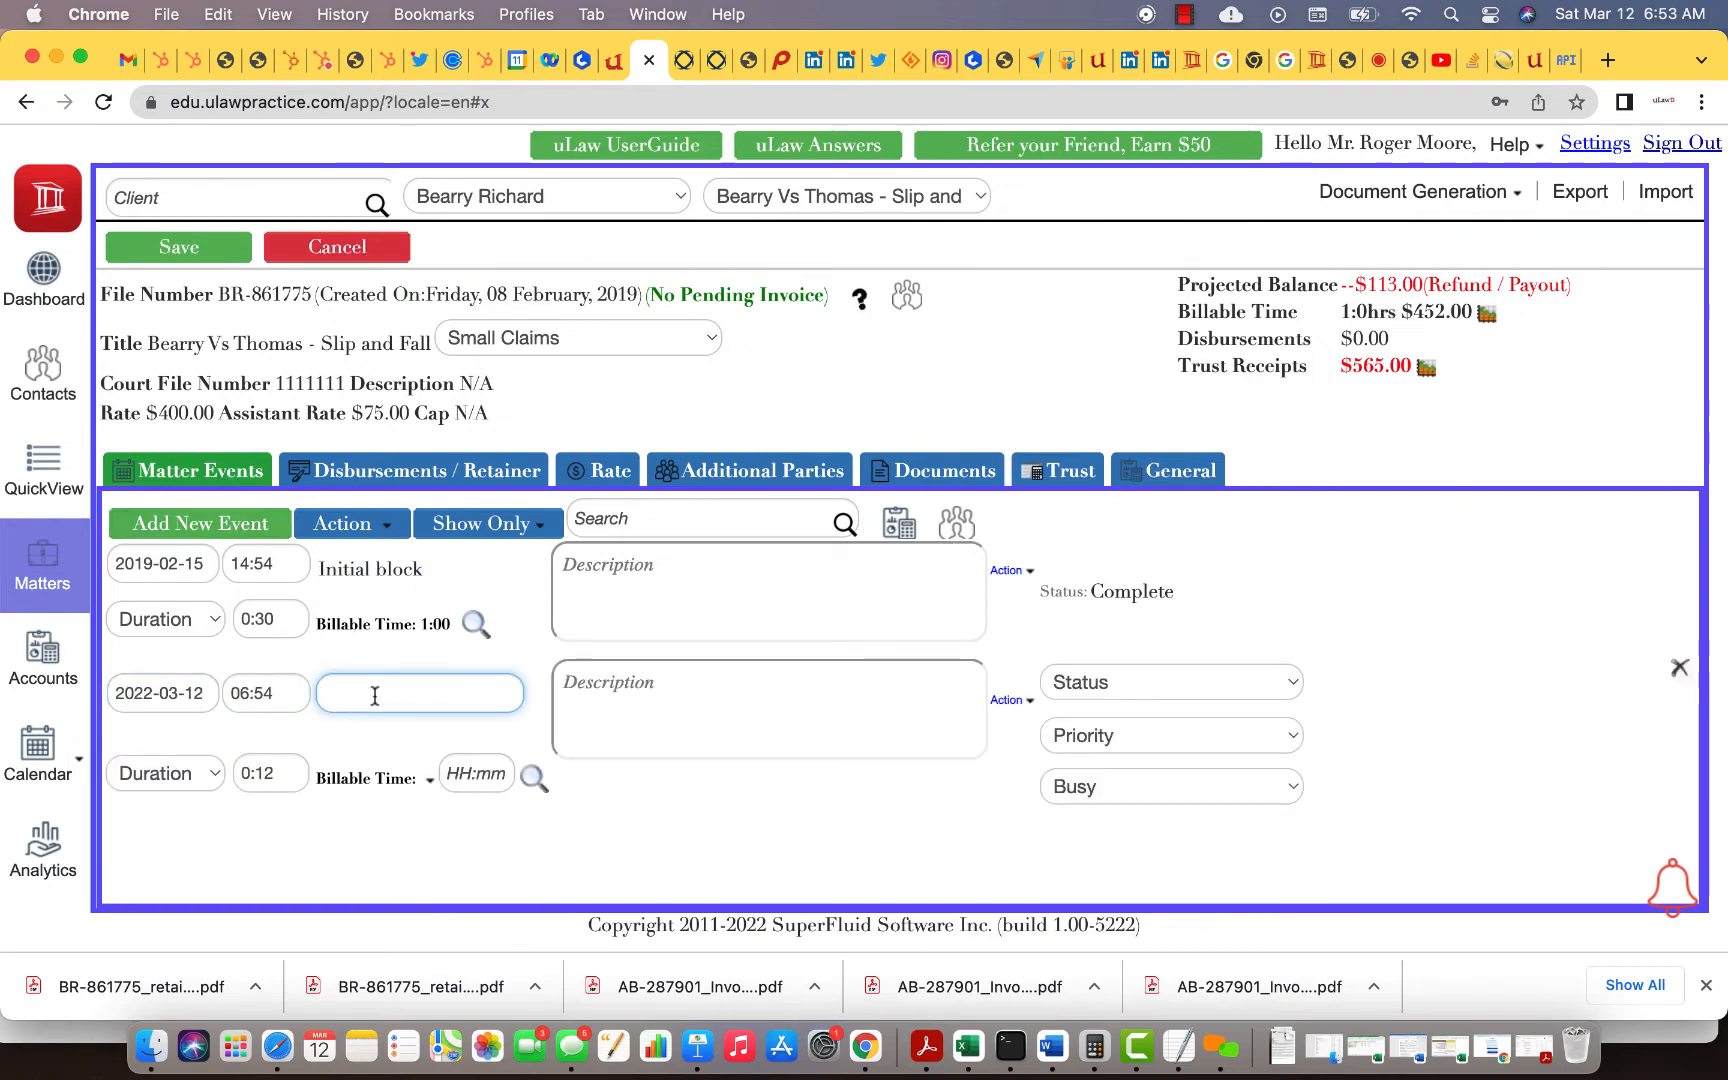
{"action": "type", "text": "cou"}
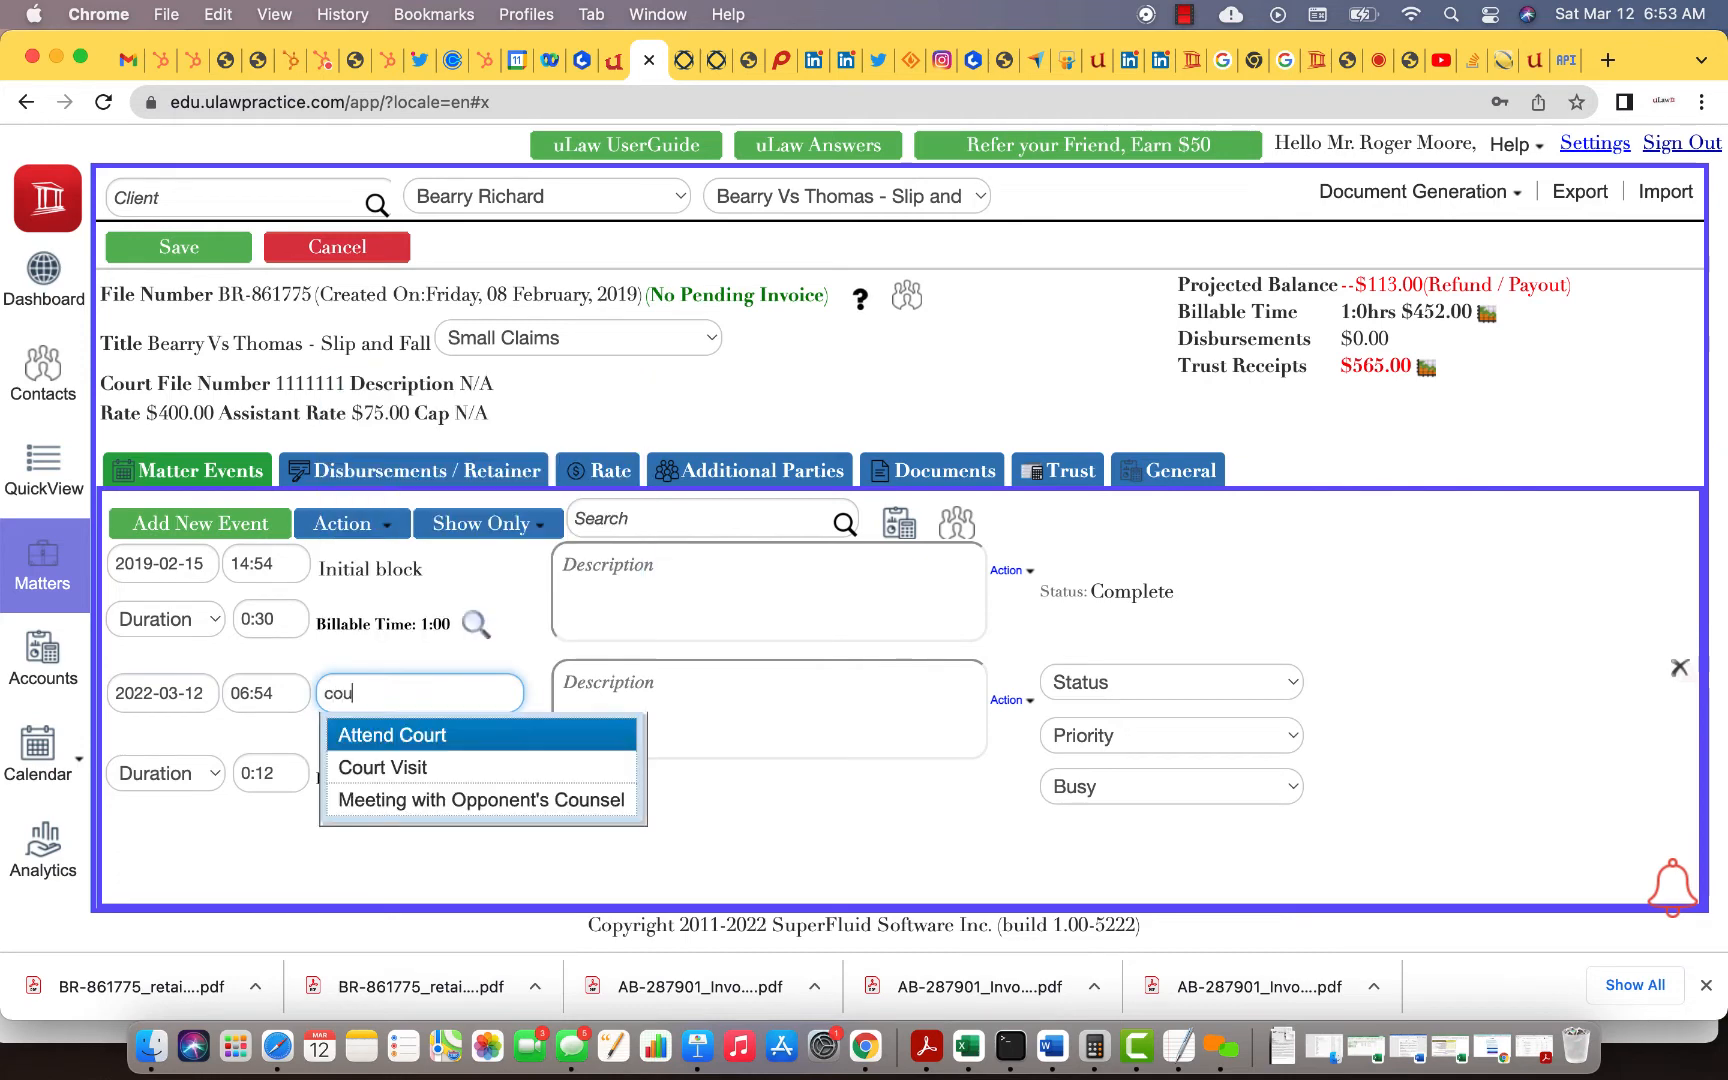
{"action": "left_click", "coordinate": [440, 765]}
Step: Bill the Court Visit at a $200.00 flat rate, mark it Complete, and save the matter
{"action": "left_click", "coordinate": [429, 780]}
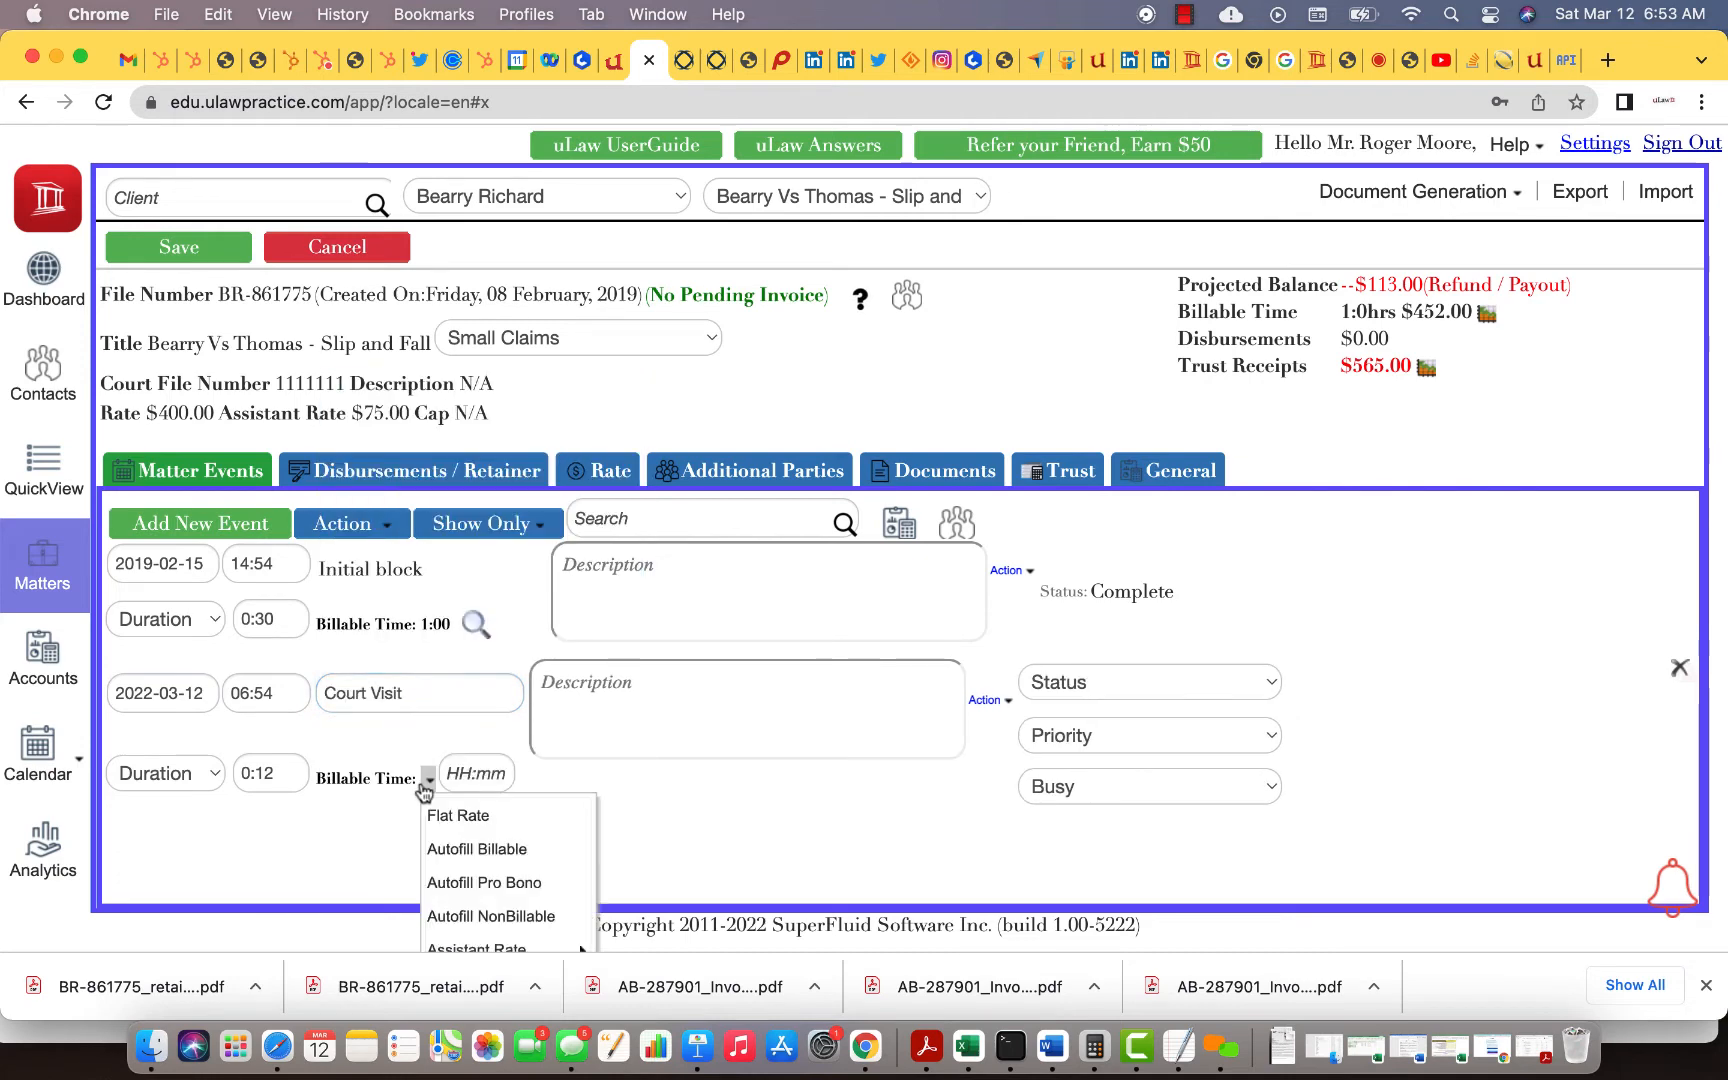
{"action": "scroll", "coordinate": [450, 775], "scroll_direction": "down", "scroll_amount": 1}
{"action": "left_click", "coordinate": [457, 768]}
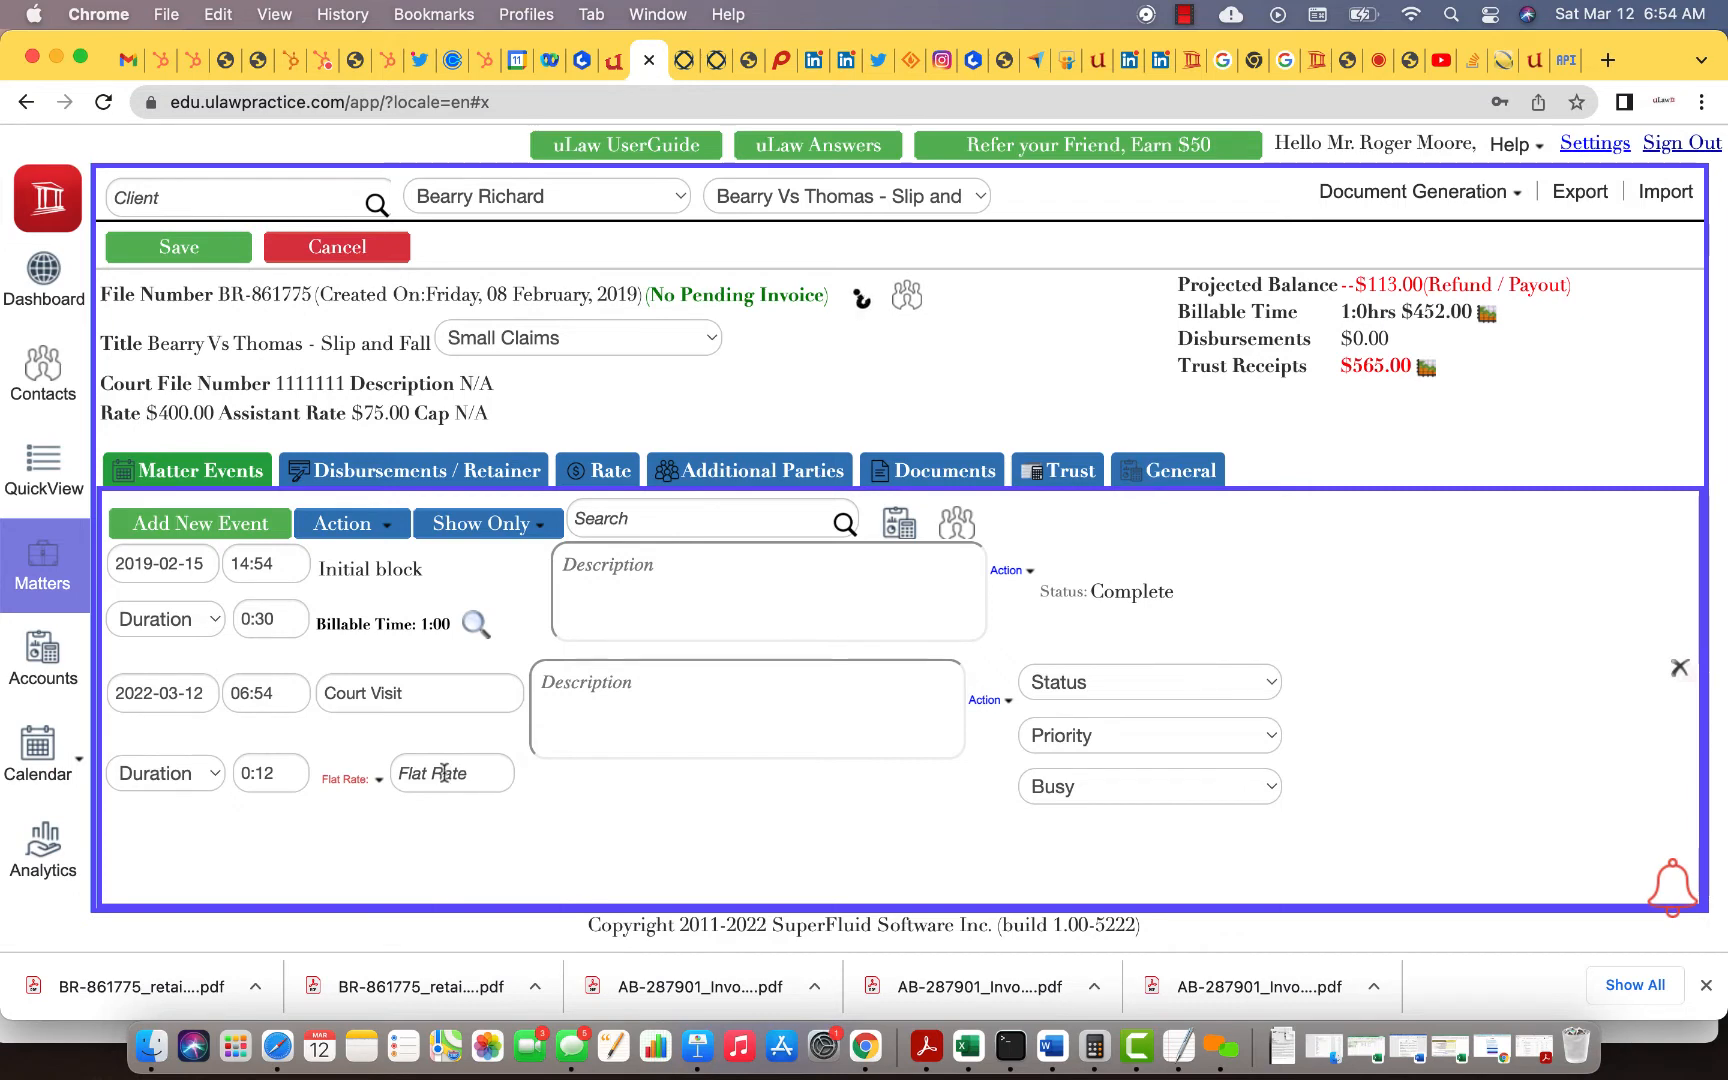
{"action": "left_click", "coordinate": [443, 773]}
{"action": "type", "text": "1"}
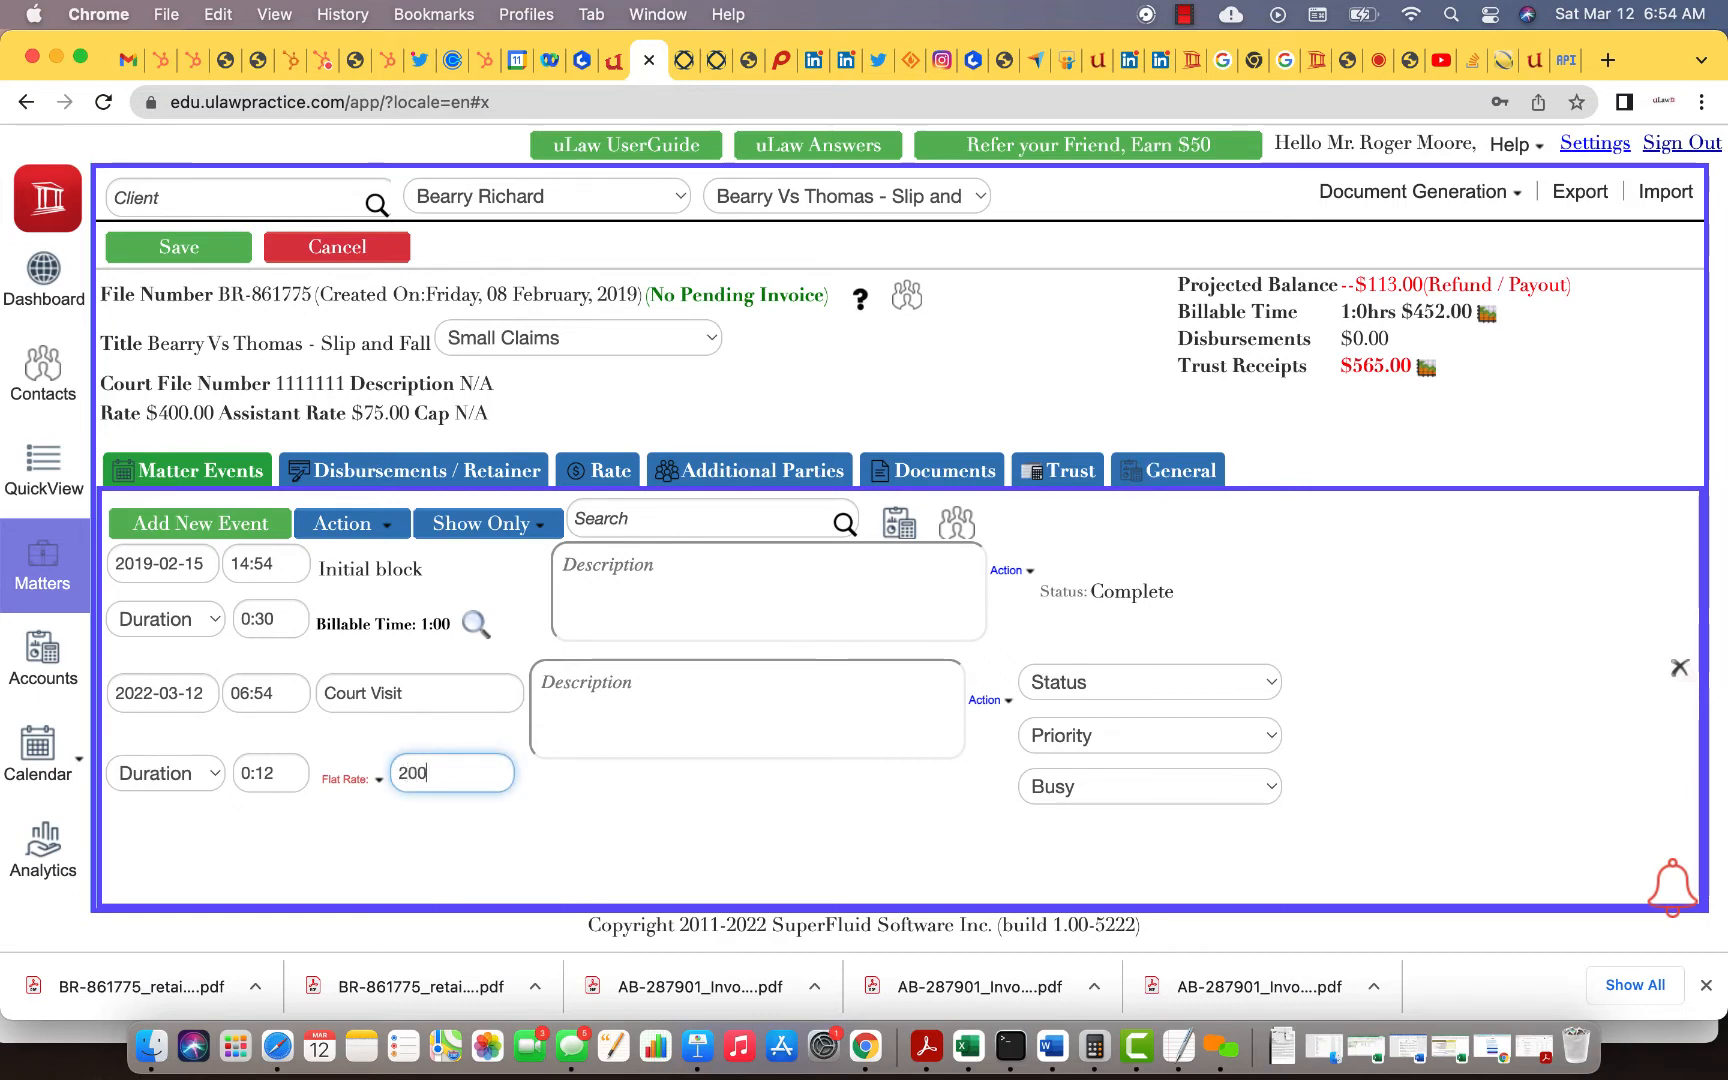
{"action": "left_click", "coordinate": [533, 903]}
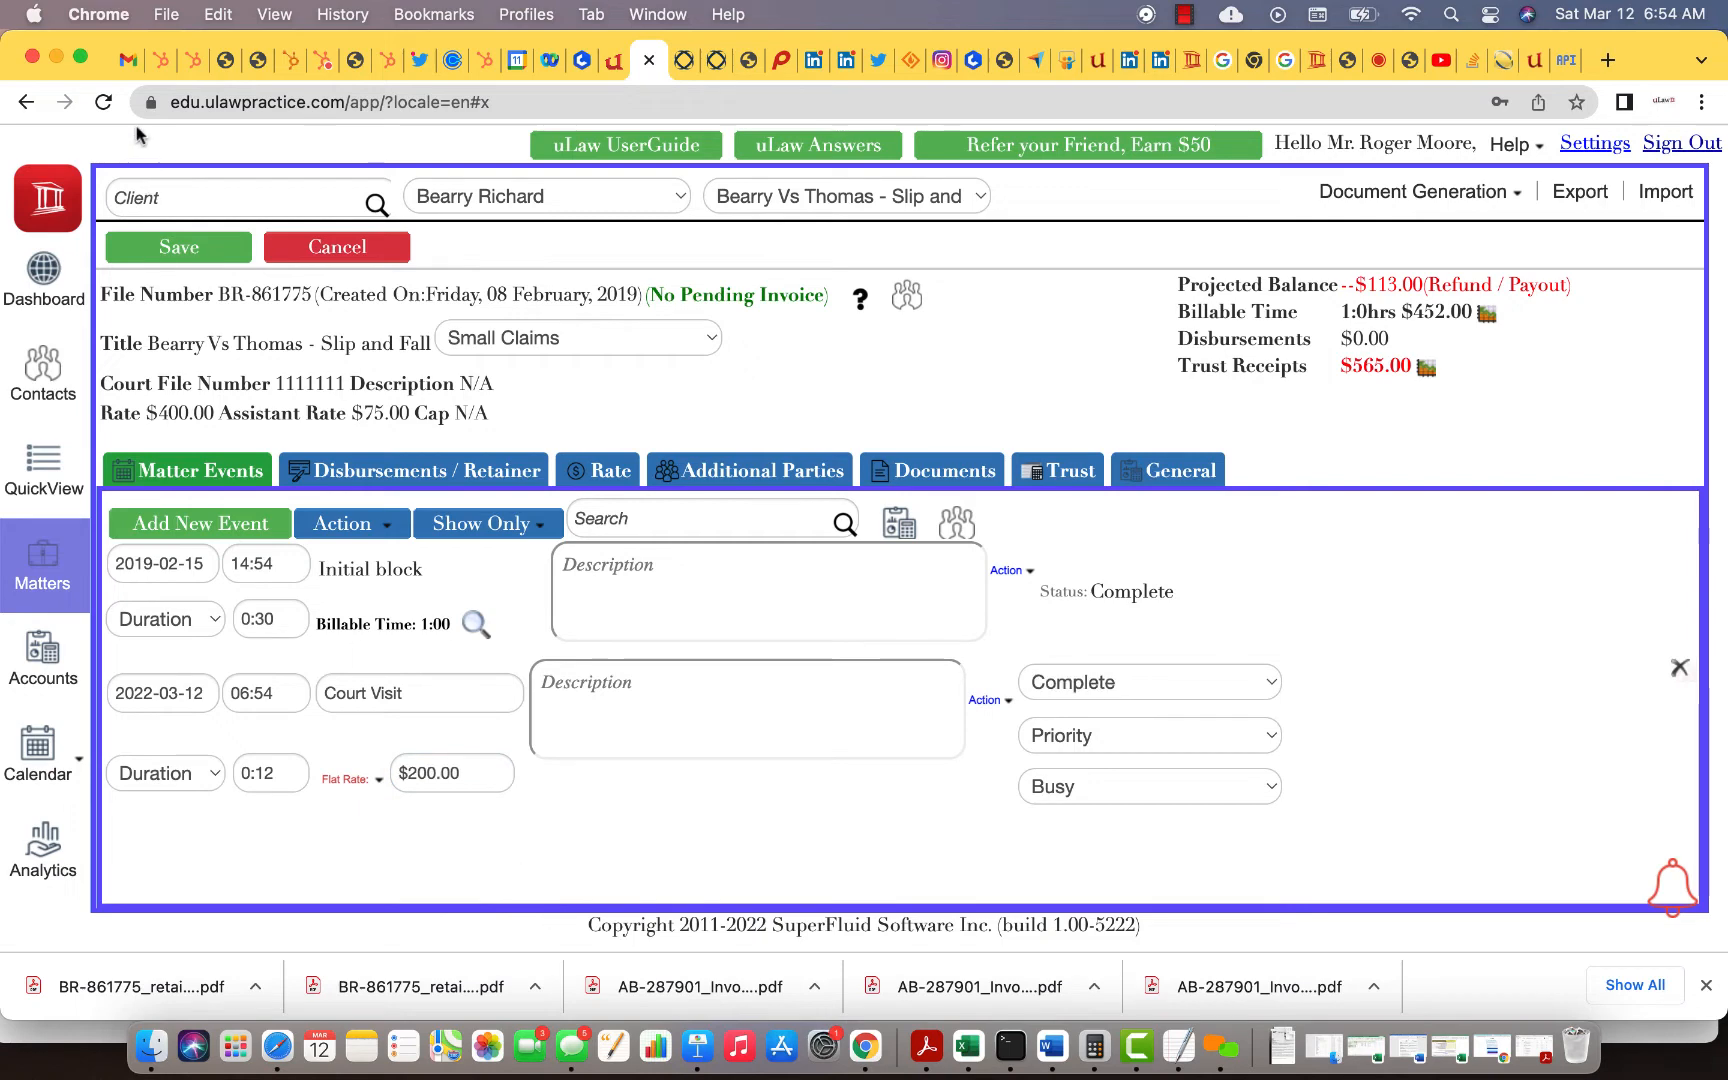
{"action": "left_click", "coordinate": [176, 250]}
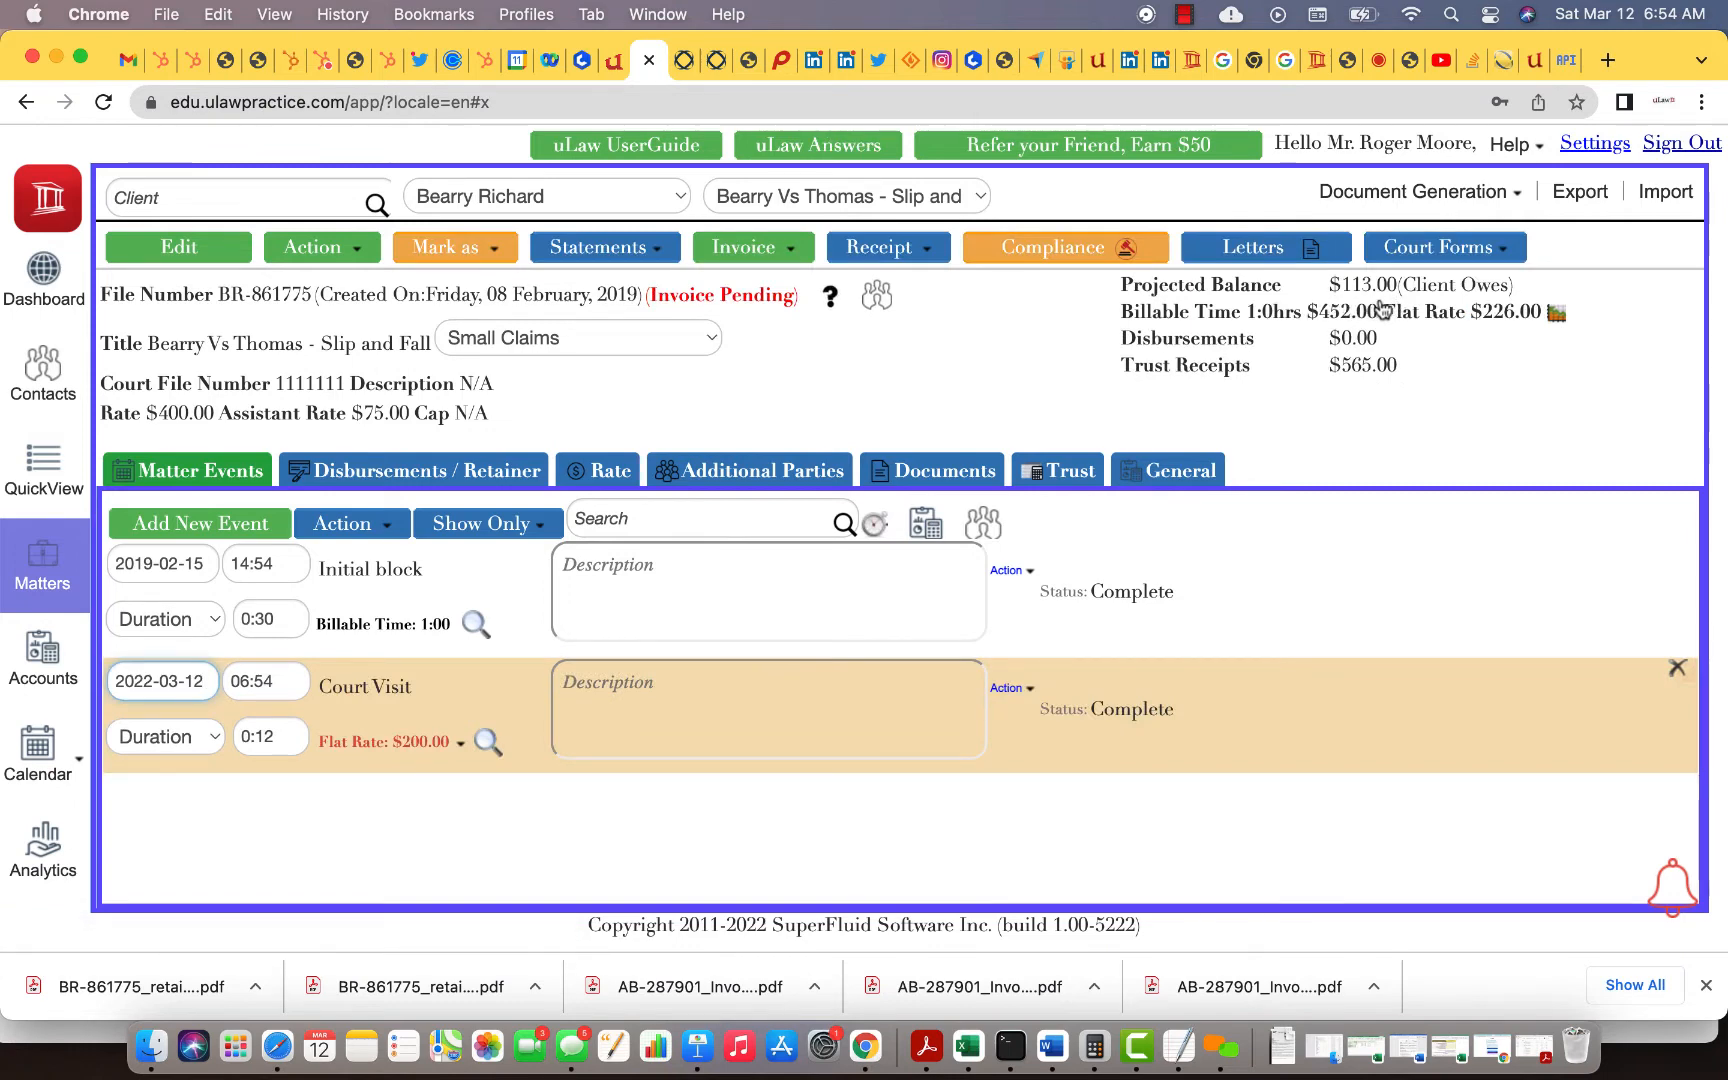
Step: Generate a pre-bill preview of the matter's invoice
{"action": "left_click", "coordinate": [762, 247]}
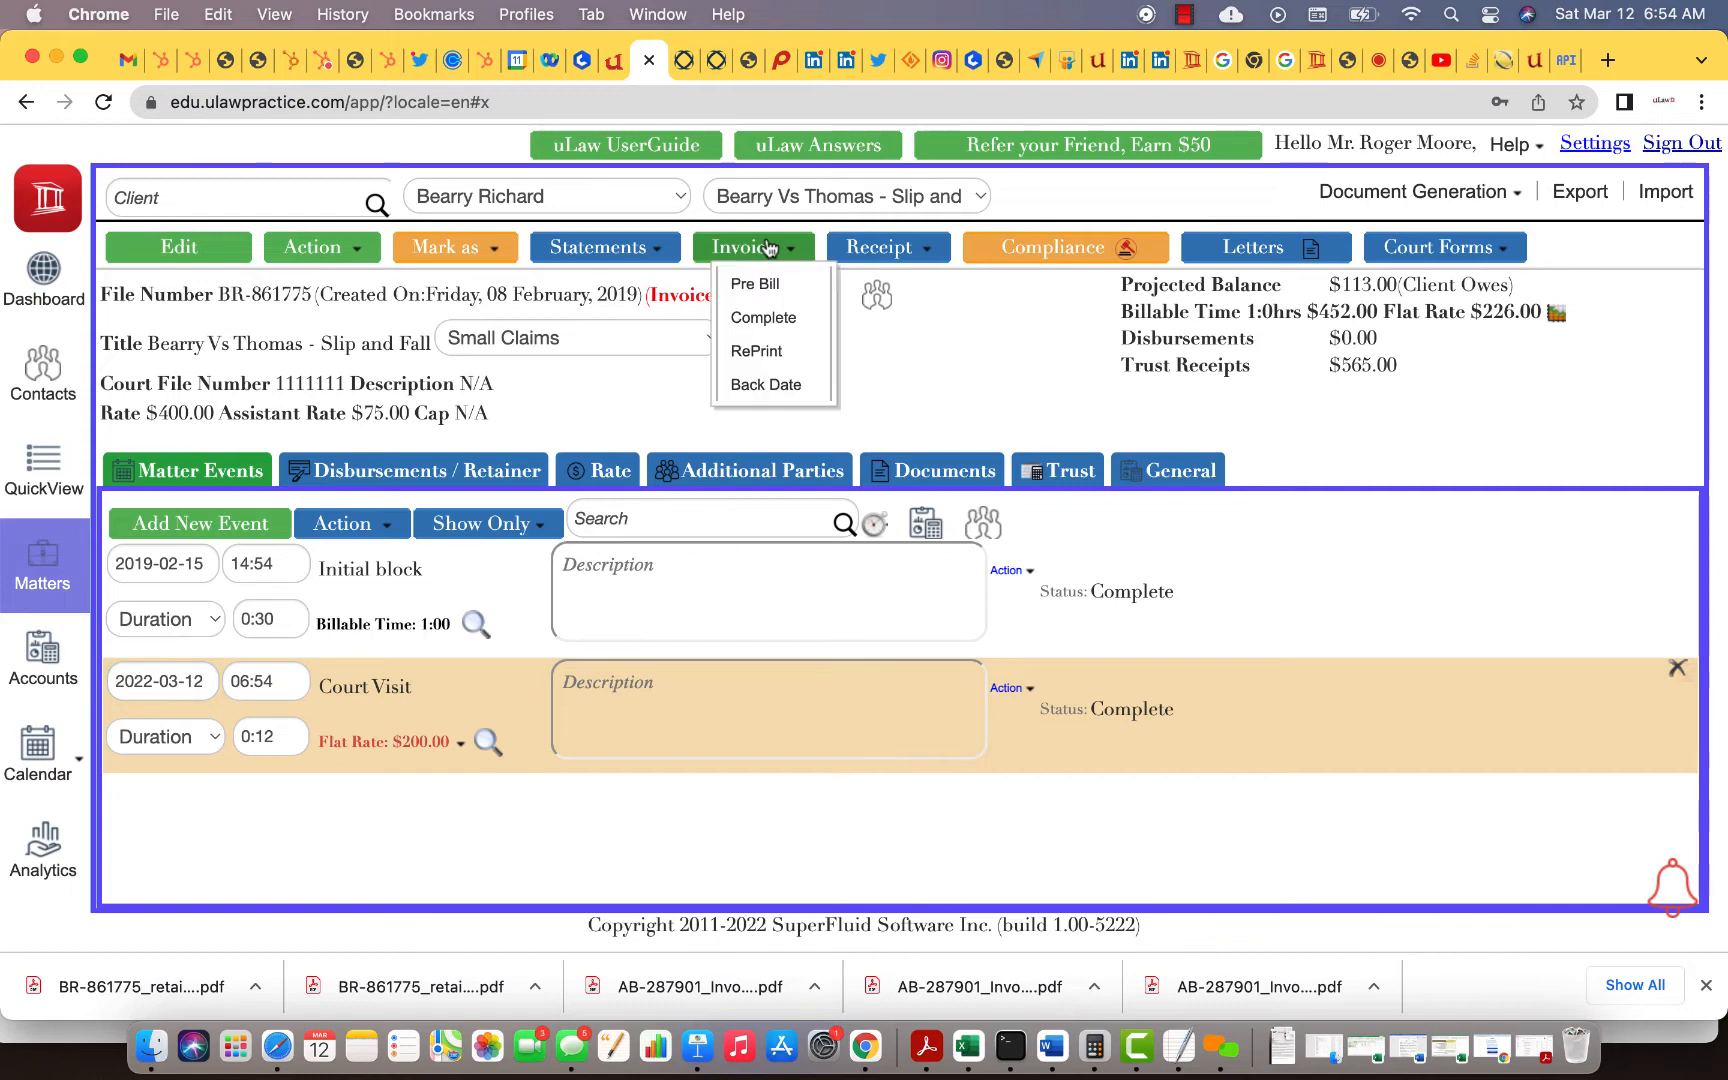
{"action": "left_click", "coordinate": [766, 286]}
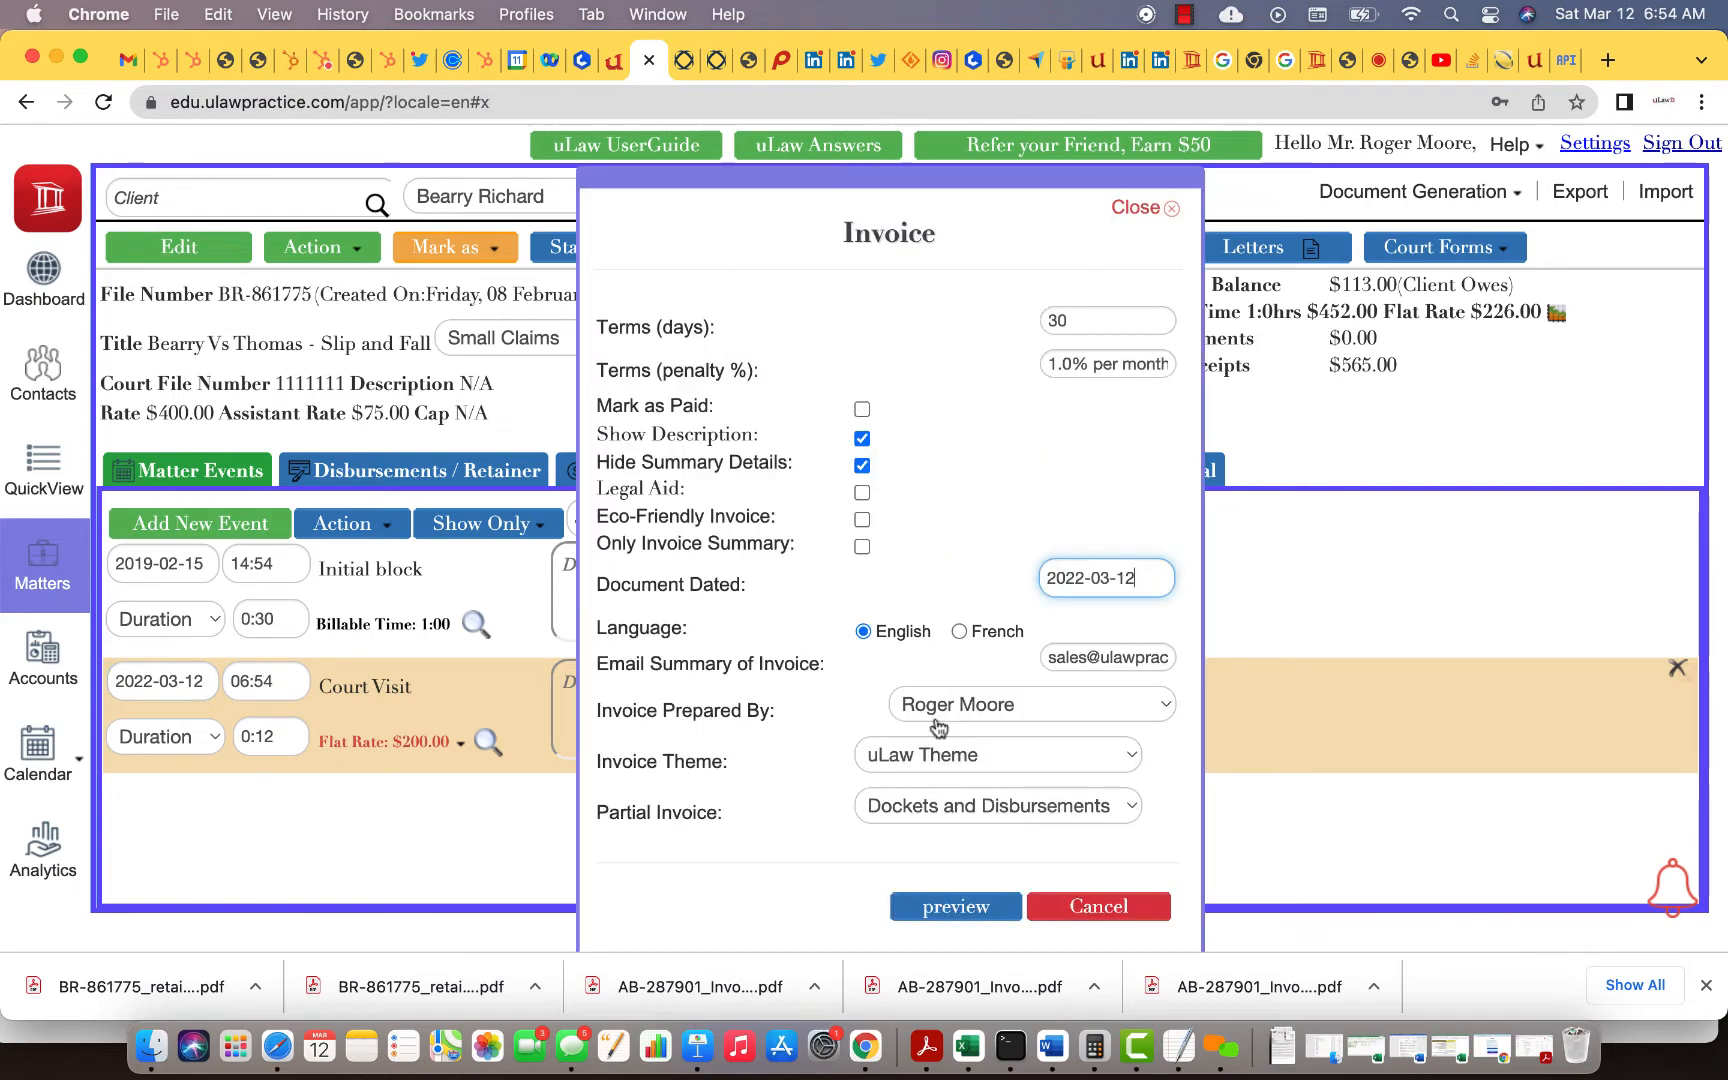
{"action": "left_click", "coordinate": [955, 907]}
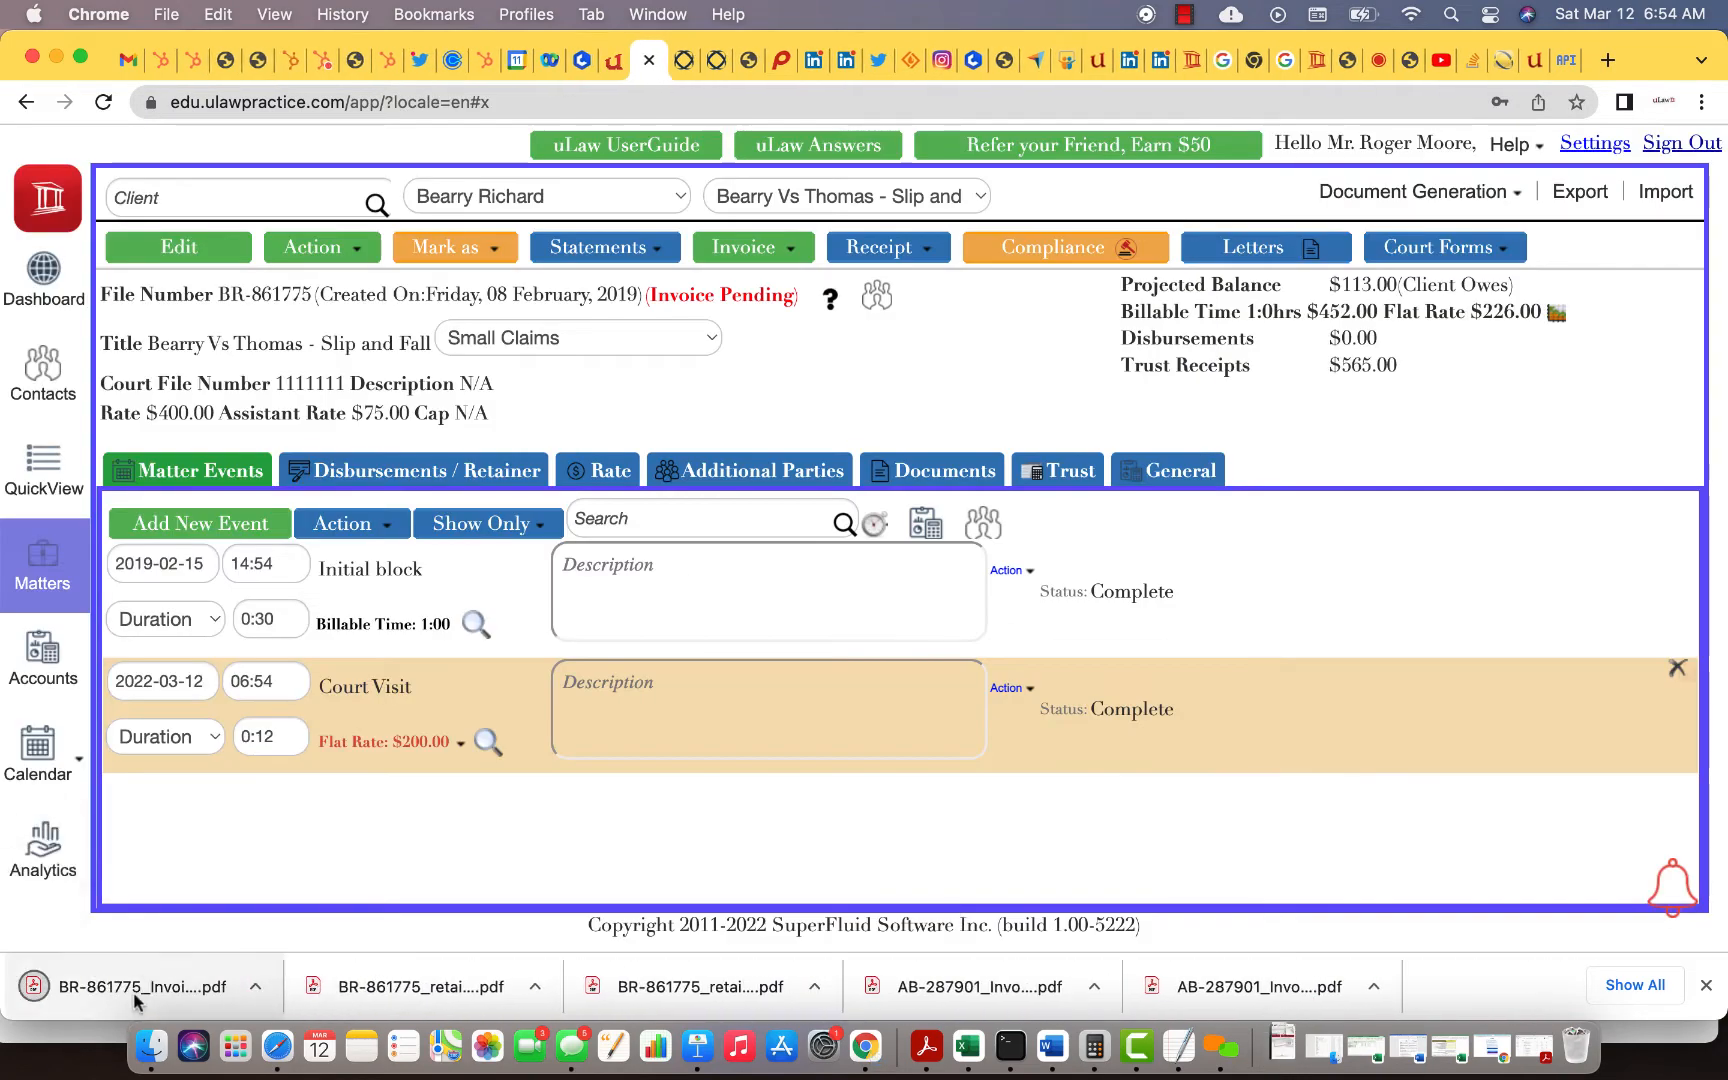
Step: Follow the preview invoice's page-3 credit-card link to its $113 LawPay page, then refresh Quick Bills
{"action": "left_click", "coordinate": [136, 990]}
{"action": "scroll", "coordinate": [728, 718], "scroll_direction": "down", "scroll_amount": 5}
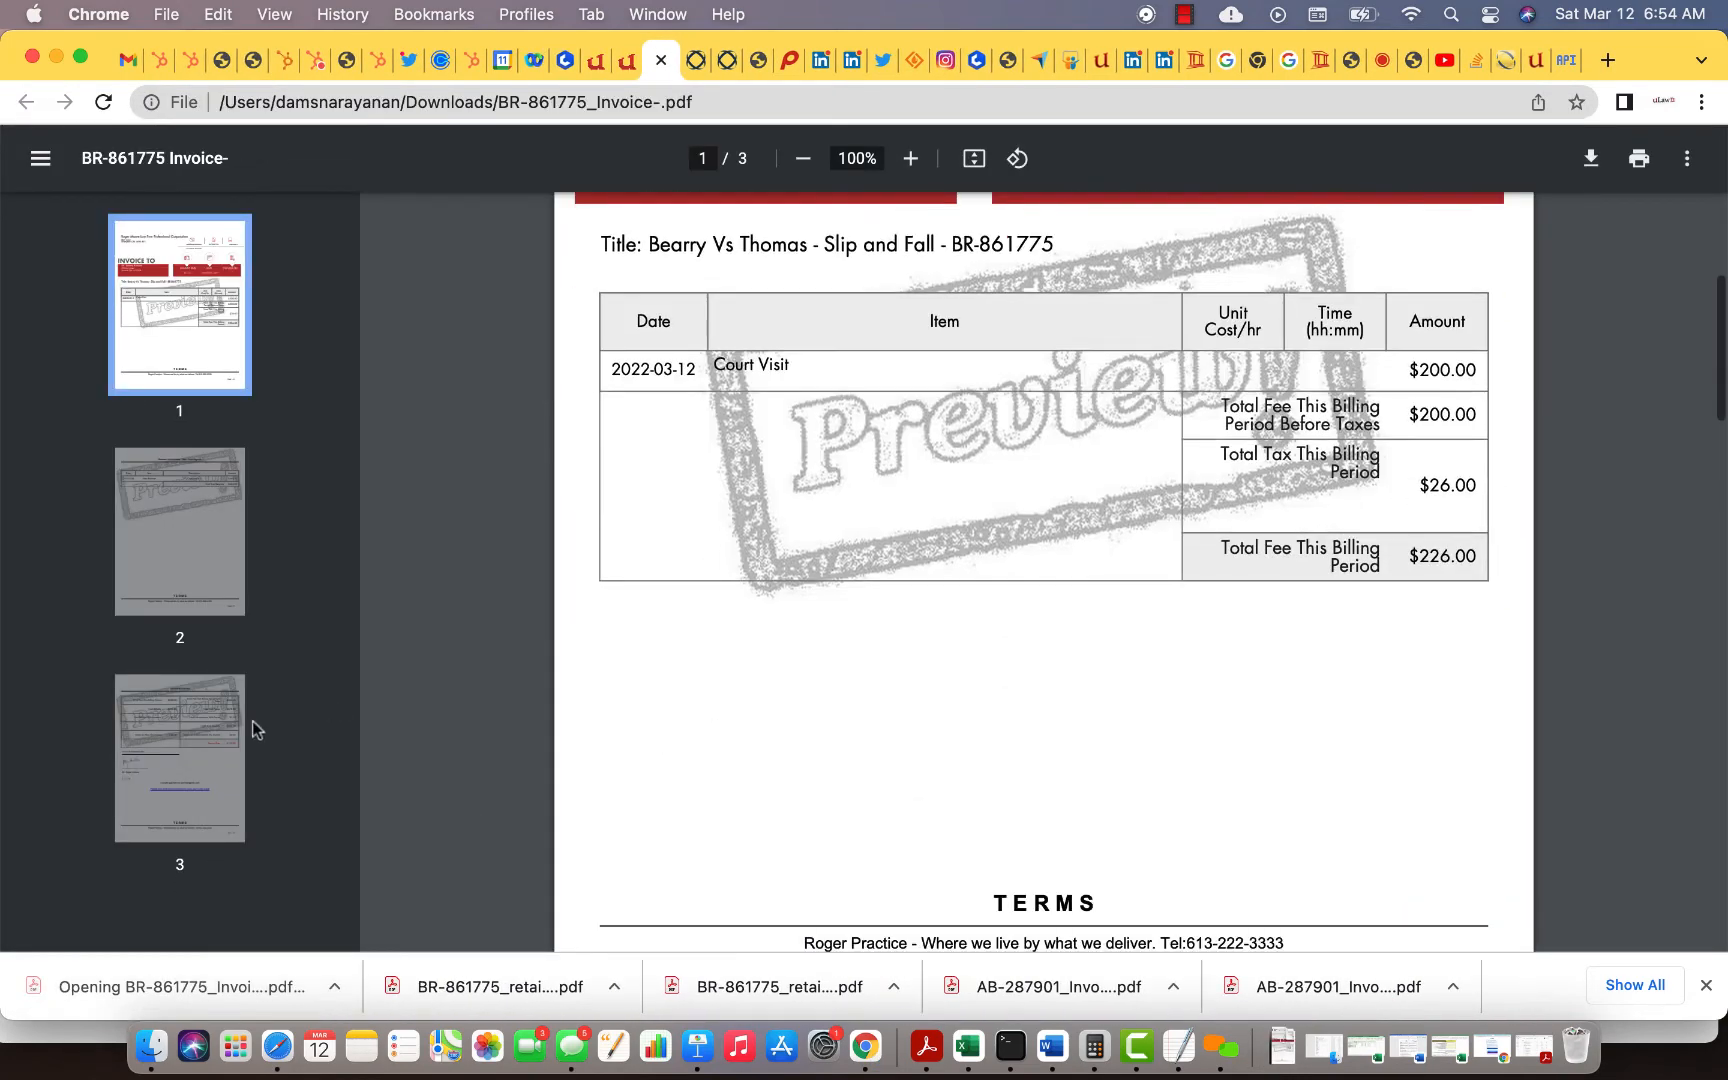
{"action": "left_click", "coordinate": [215, 733]}
{"action": "scroll", "coordinate": [787, 745], "scroll_direction": "down", "scroll_amount": 3}
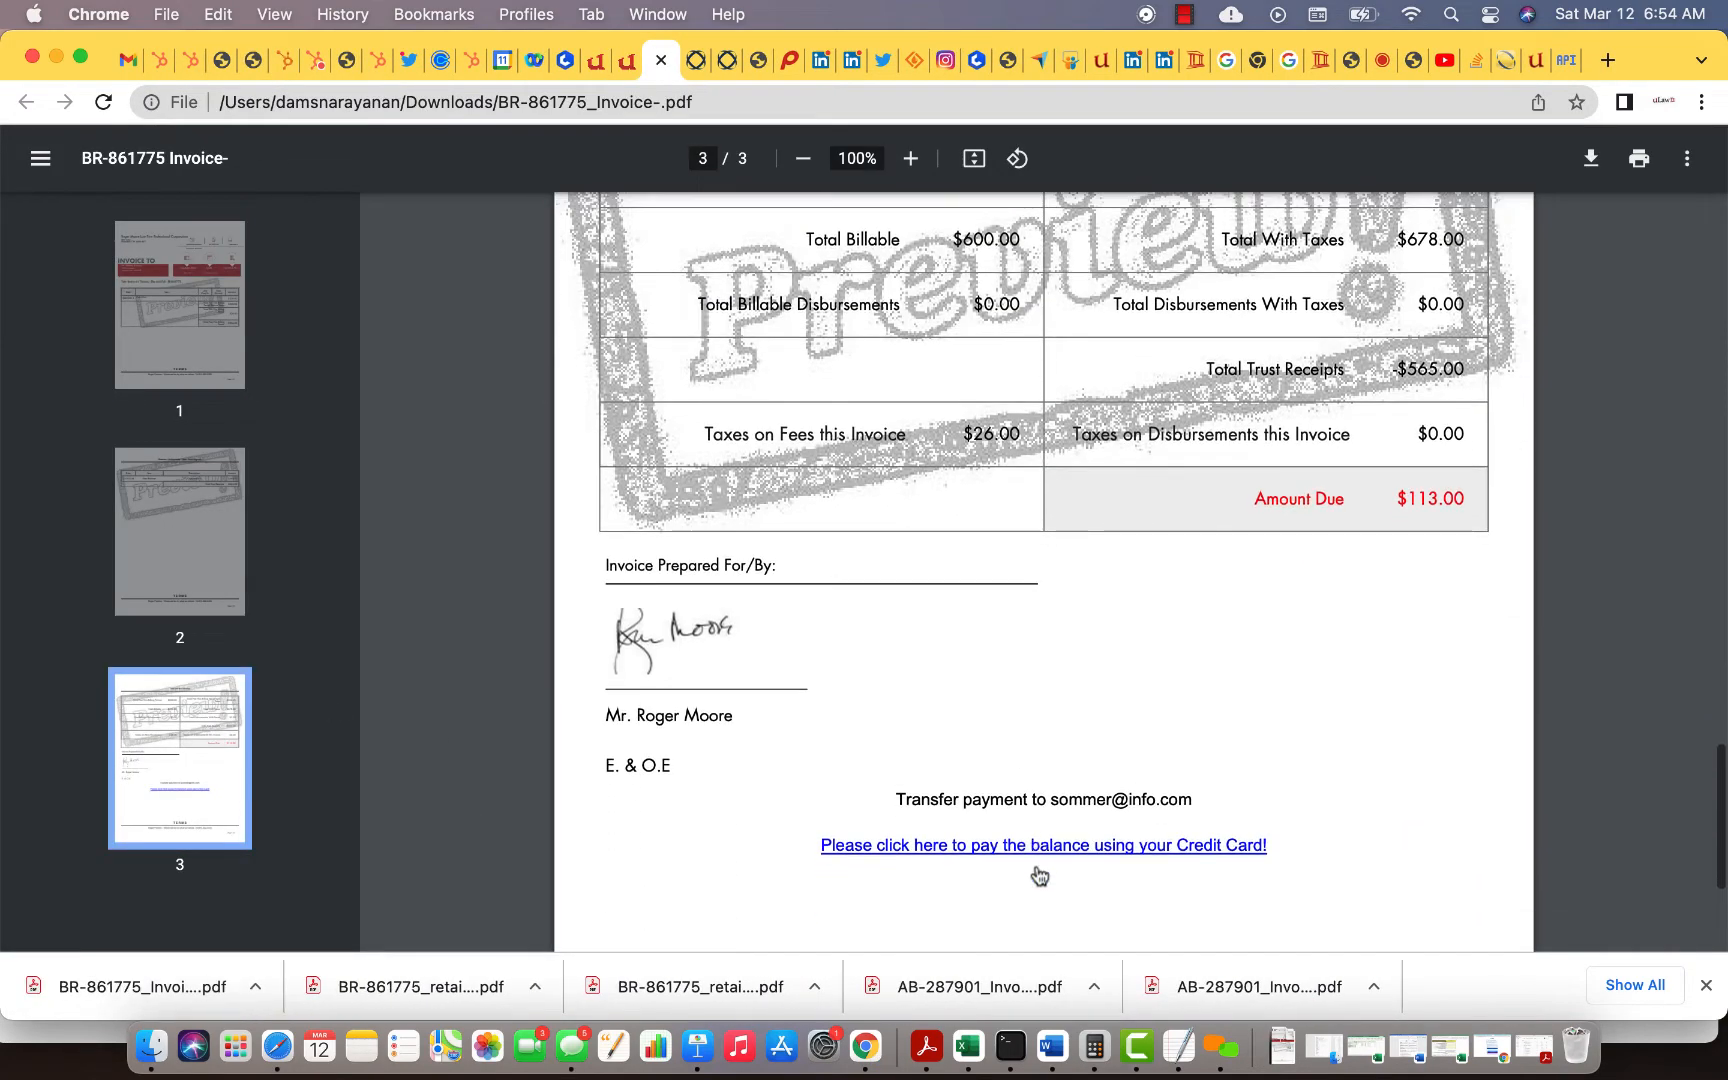
{"action": "left_click", "coordinate": [1040, 848]}
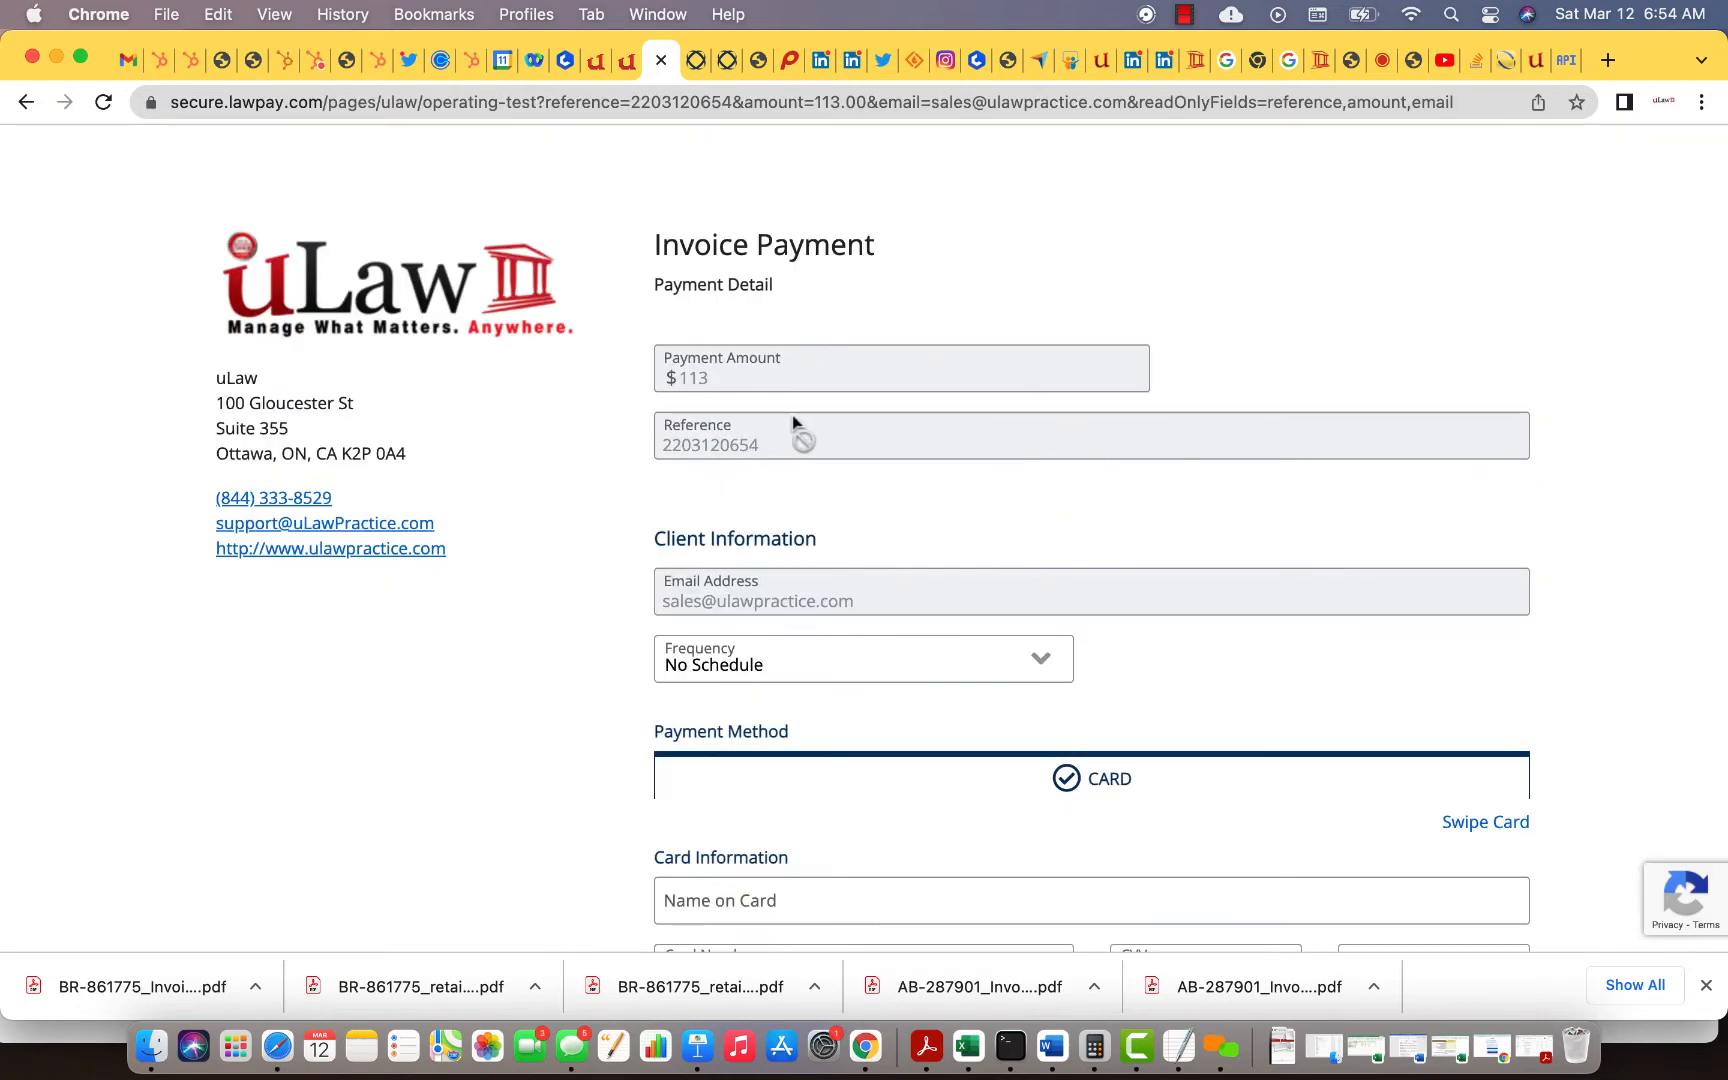
{"action": "left_click", "coordinate": [1502, 61]}
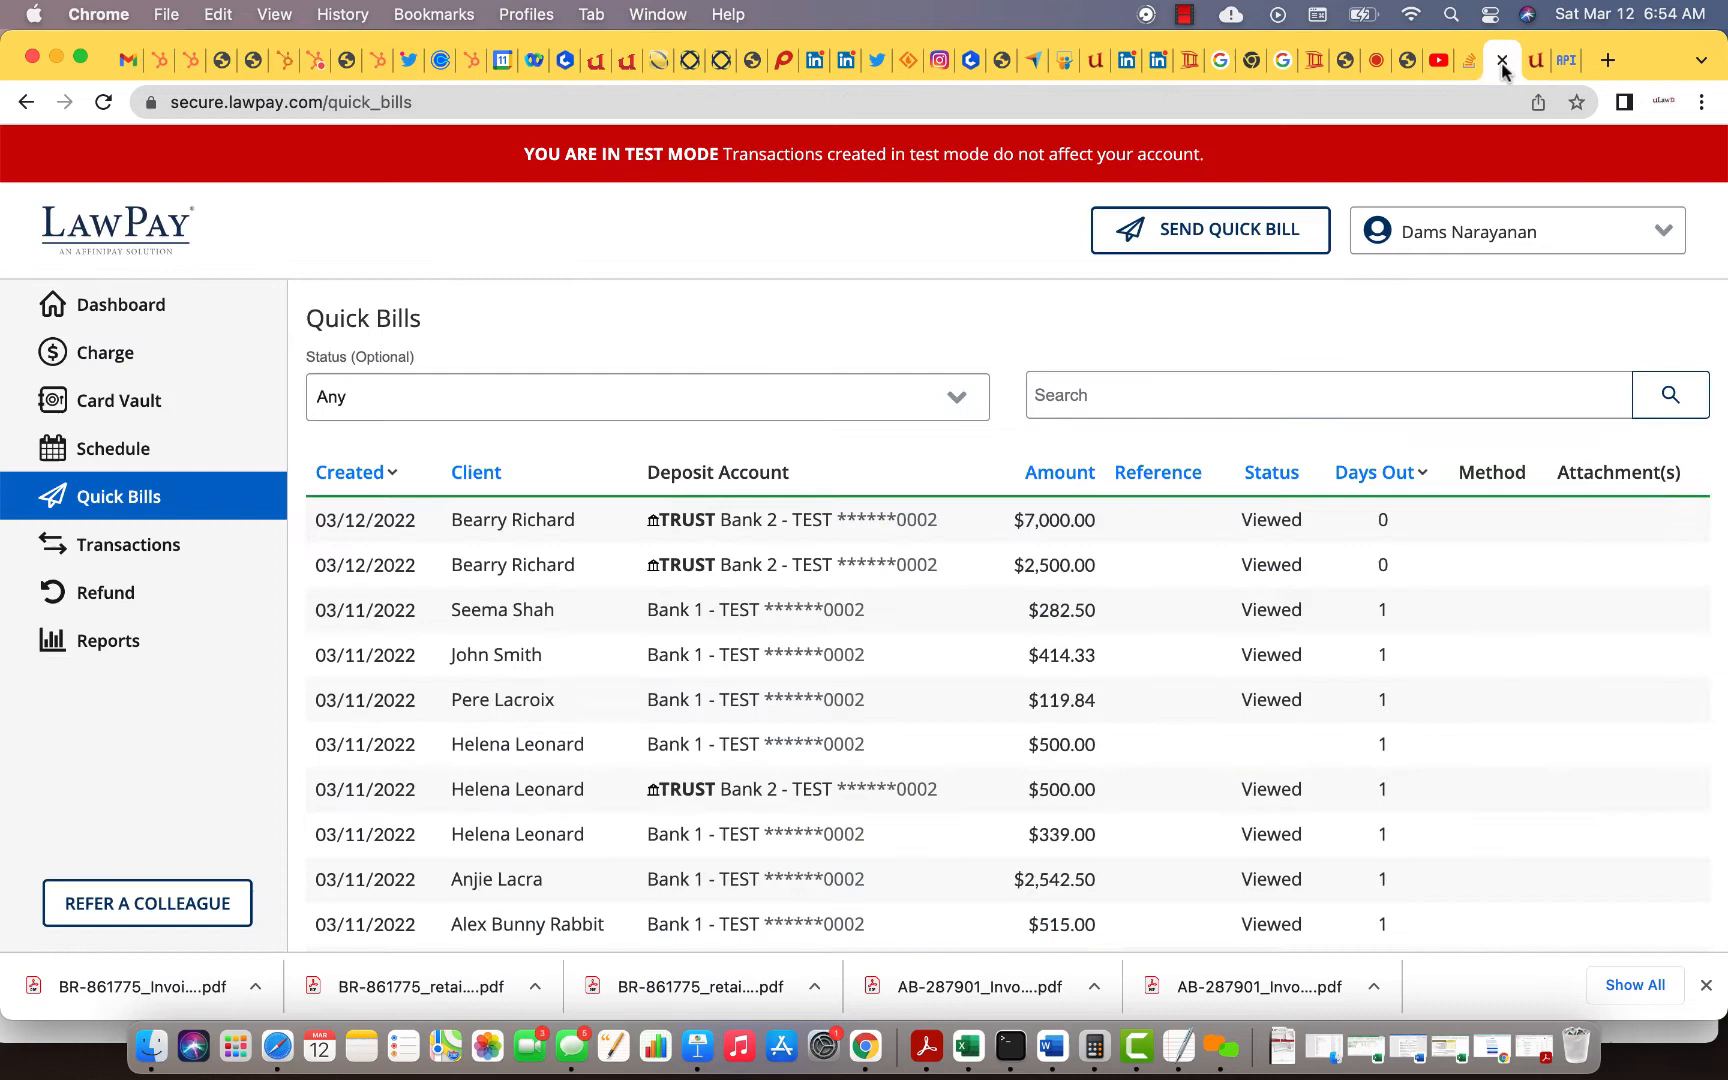
{"action": "left_click", "coordinate": [120, 500]}
Step: Return to the preview invoice PDF and review page 1's $200.00 Court Visit charge and $226.00 total
{"action": "left_click", "coordinate": [655, 70]}
{"action": "left_click", "coordinate": [26, 102]}
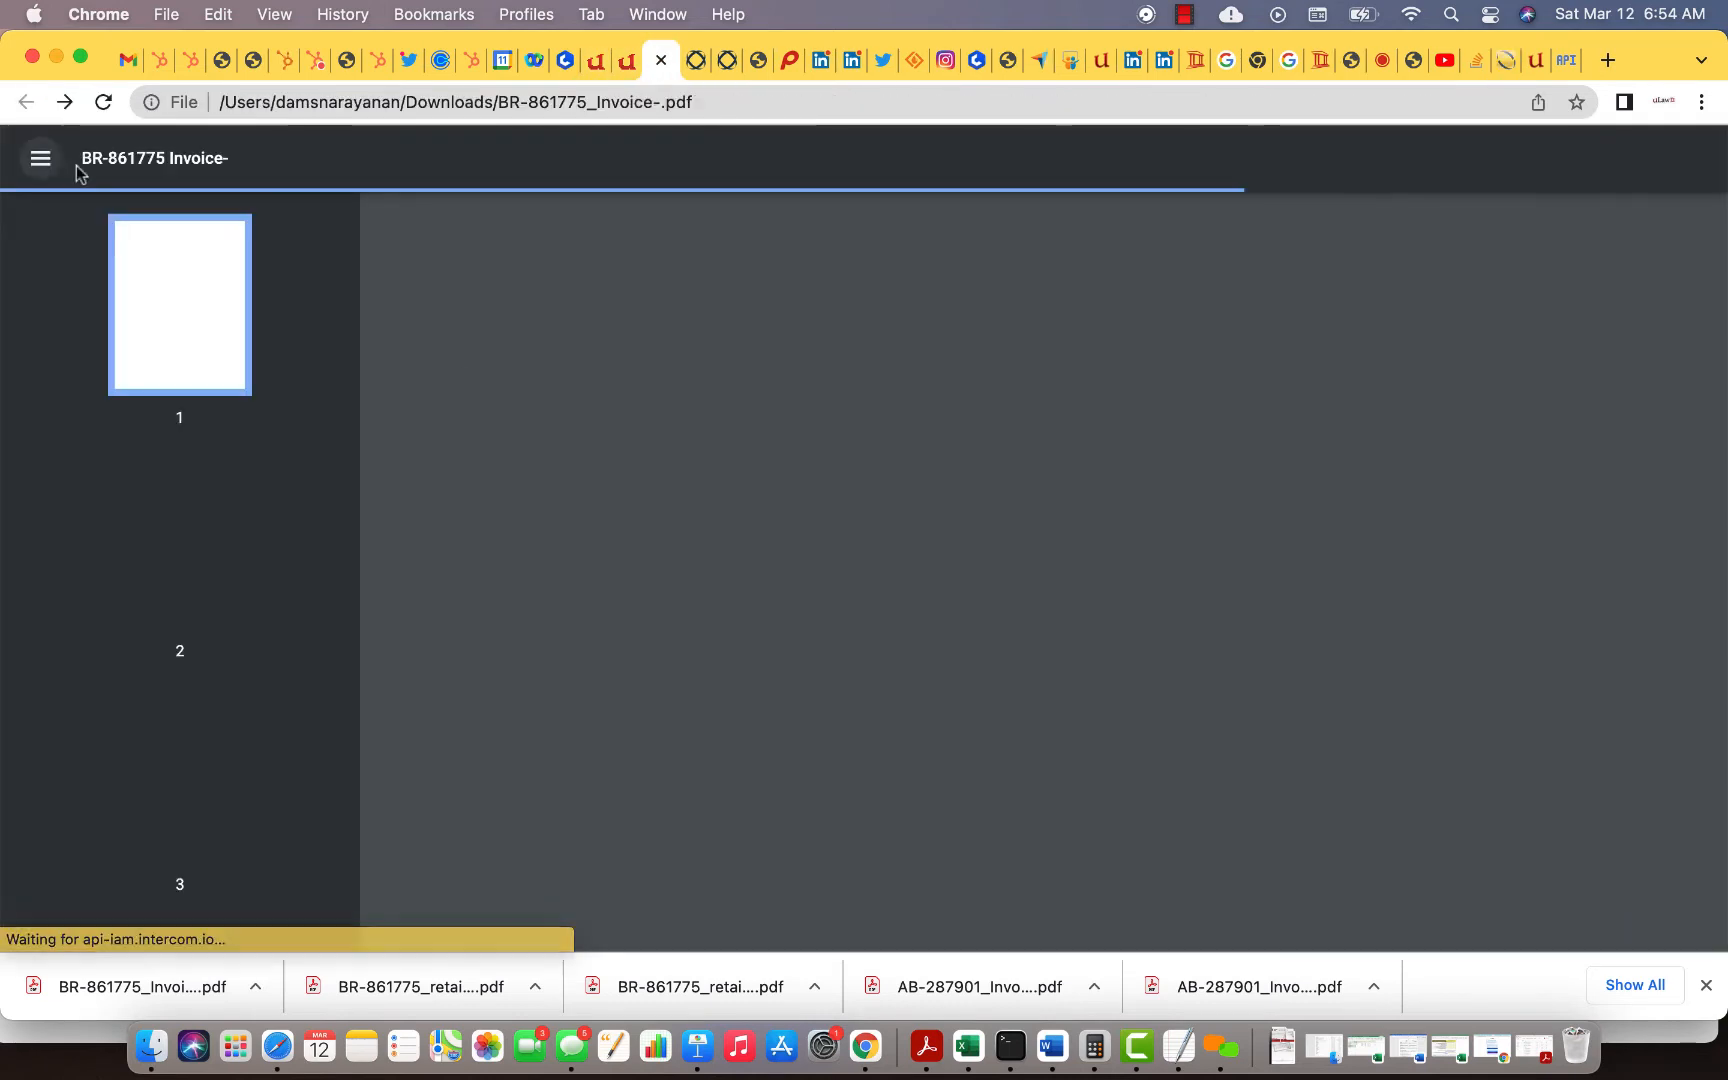
{"action": "scroll", "coordinate": [740, 450], "scroll_direction": "down", "scroll_amount": 4}
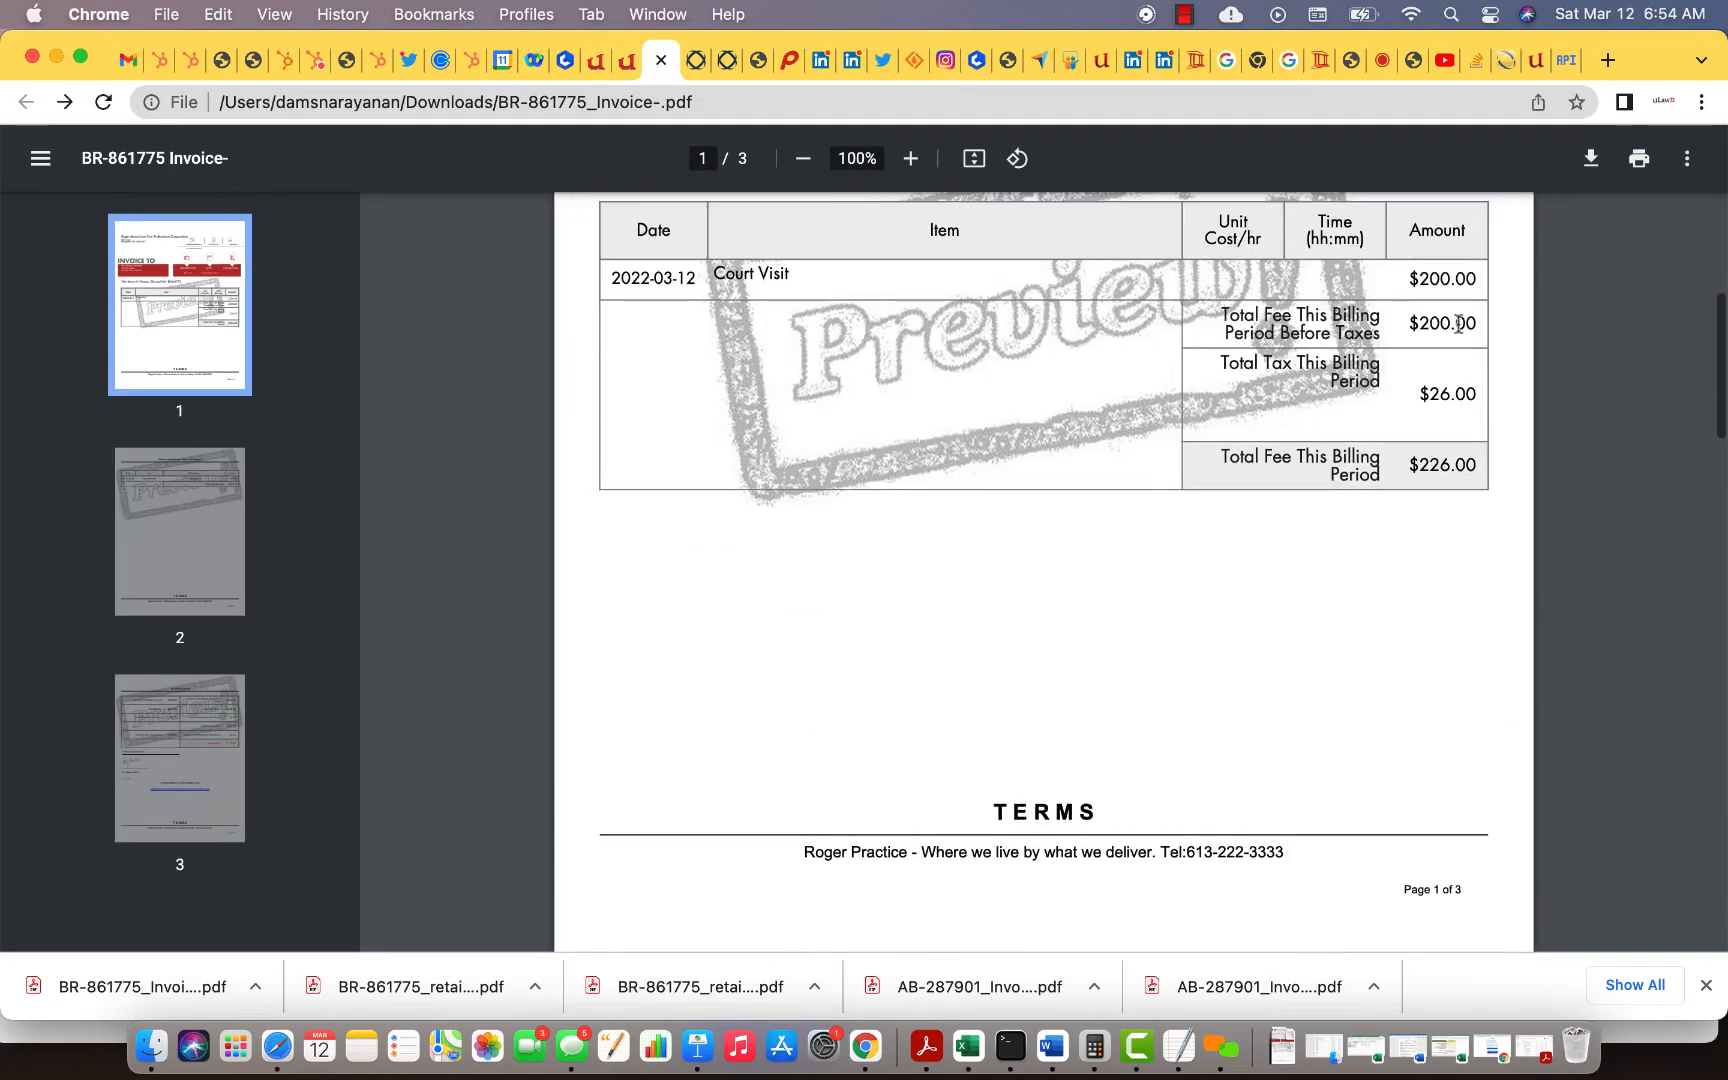
{"action": "scroll", "coordinate": [1331, 410], "scroll_direction": "up", "scroll_amount": 5}
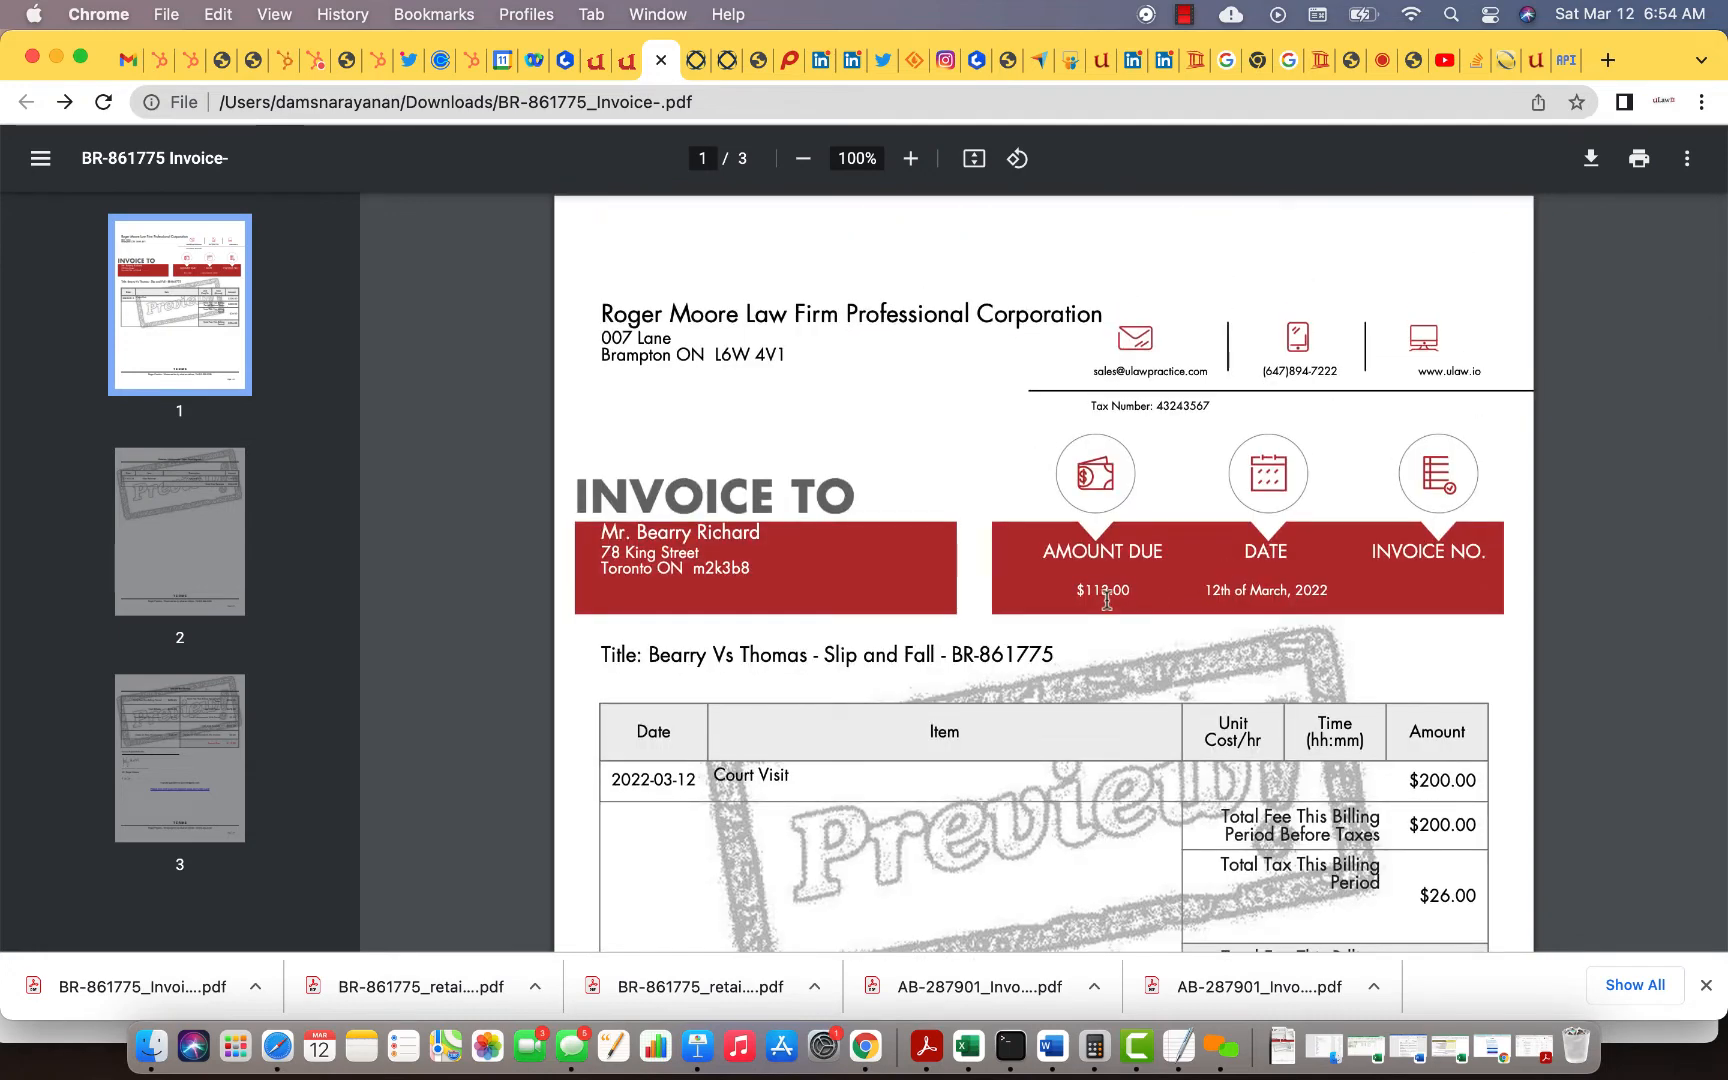
{"action": "left_click", "coordinate": [627, 60]}
{"action": "left_click", "coordinate": [757, 248]}
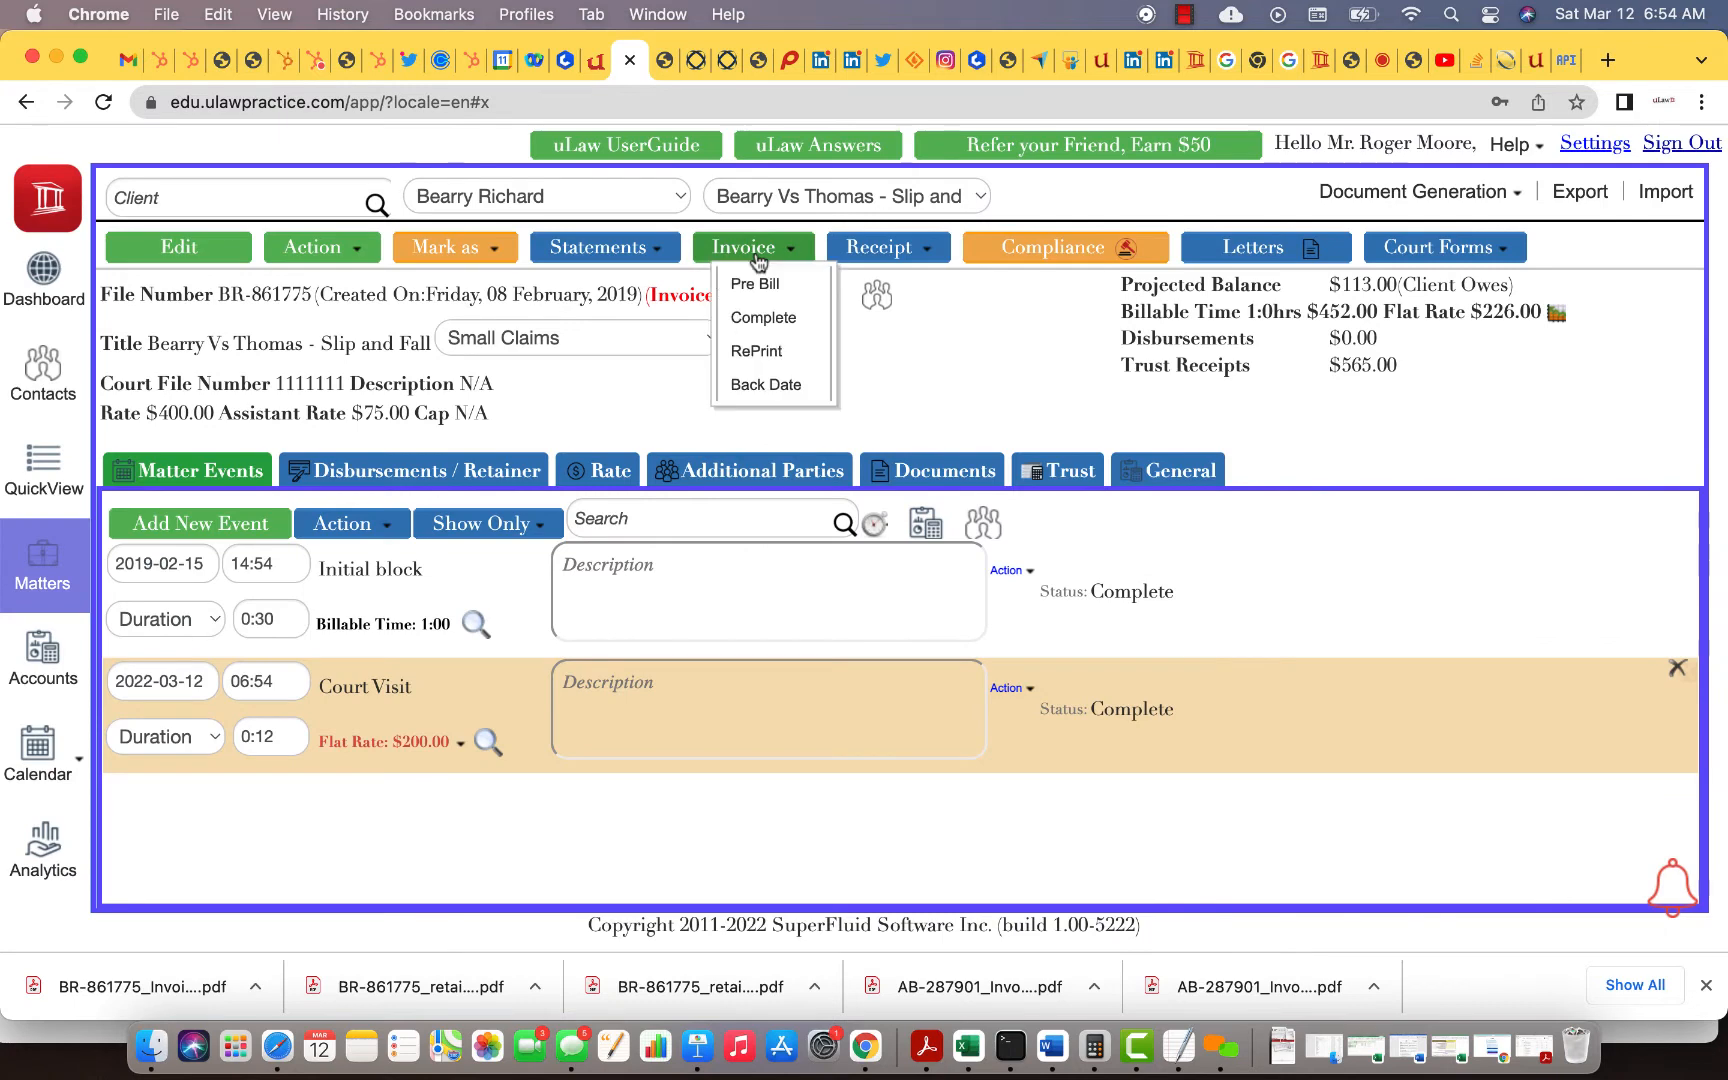
{"action": "left_click", "coordinate": [761, 316]}
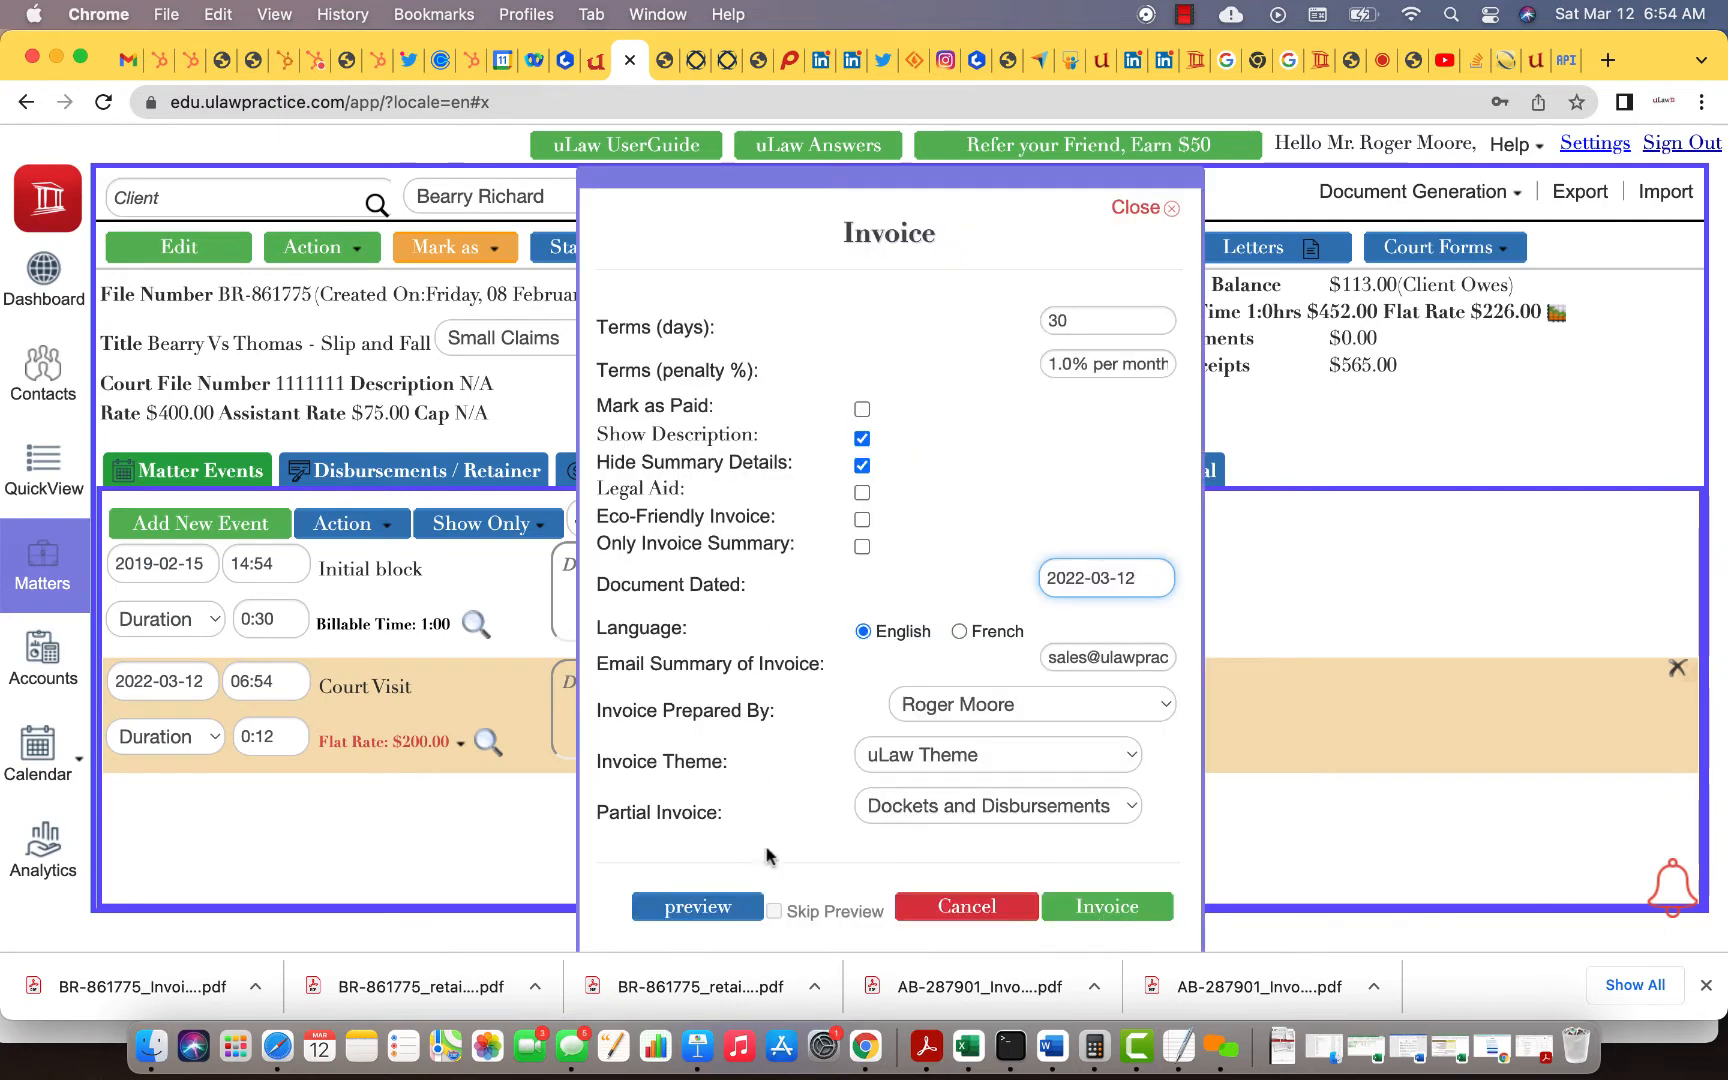
{"action": "left_click", "coordinate": [1140, 906]}
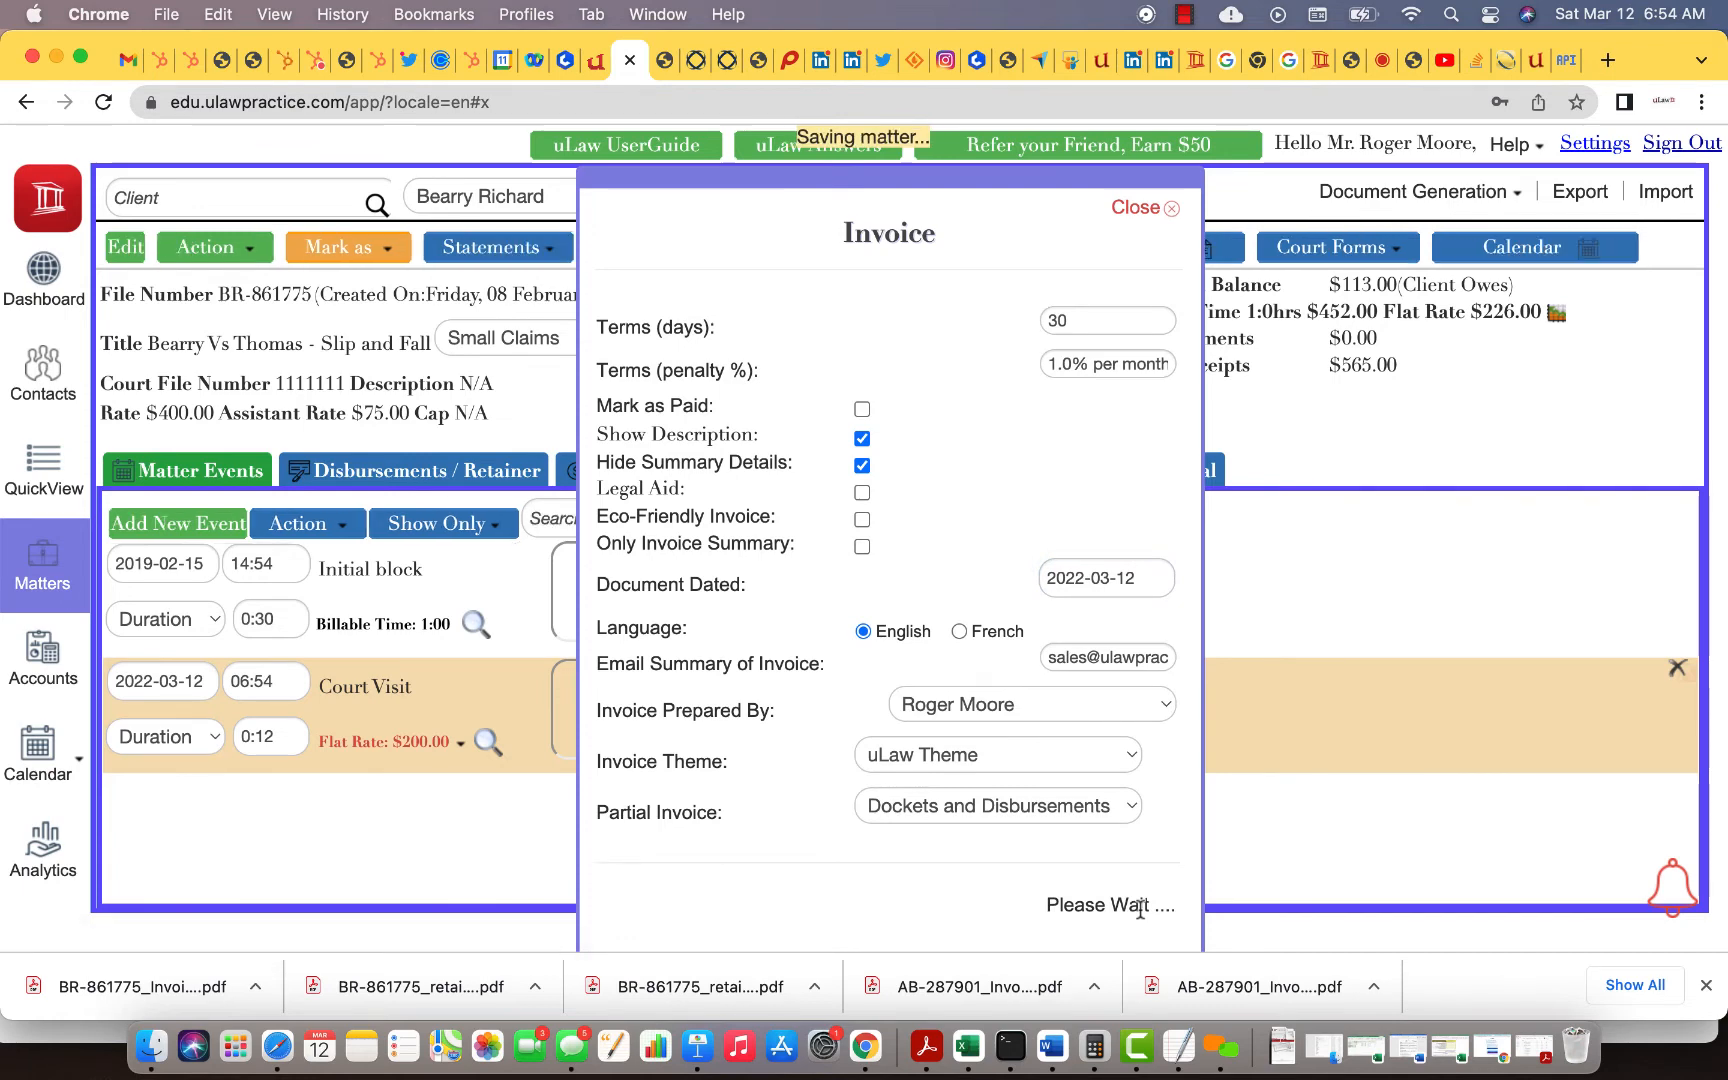
{"action": "left_click", "coordinate": [1125, 886]}
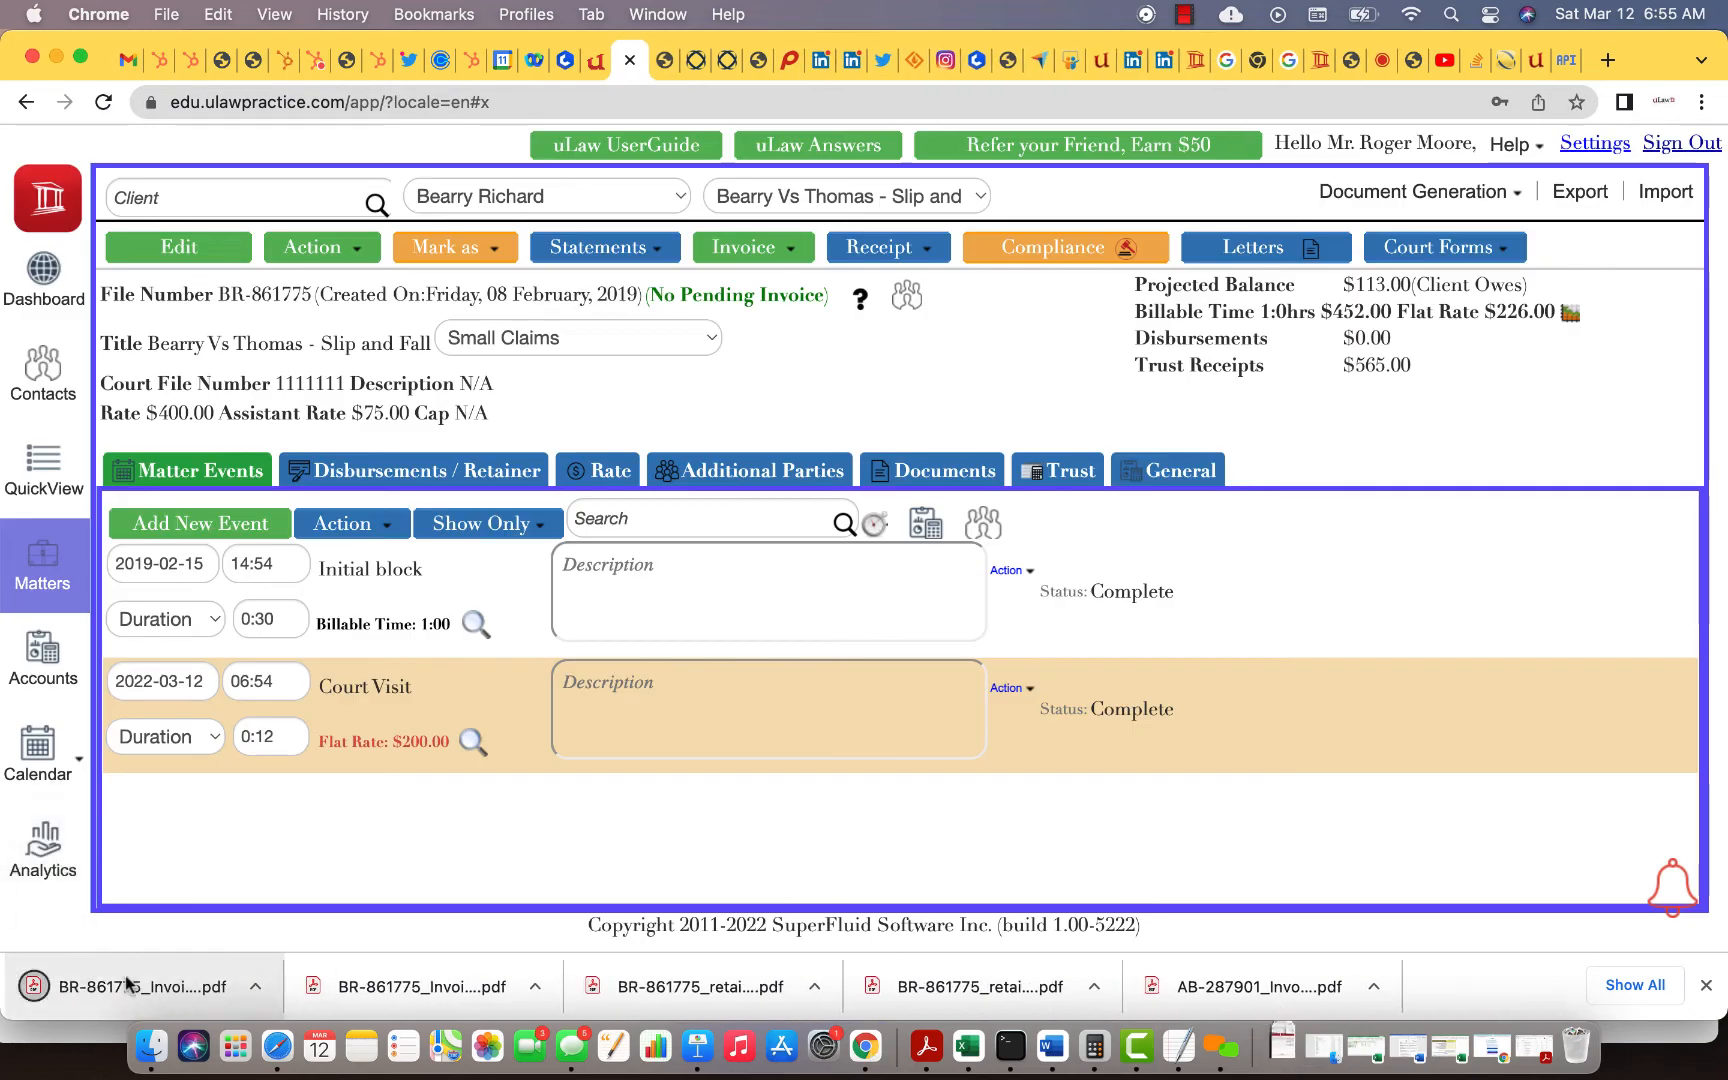
Step: Open the final invoice PDF and follow page 3's credit-card payment link to LawPay
{"action": "left_click", "coordinate": [126, 975]}
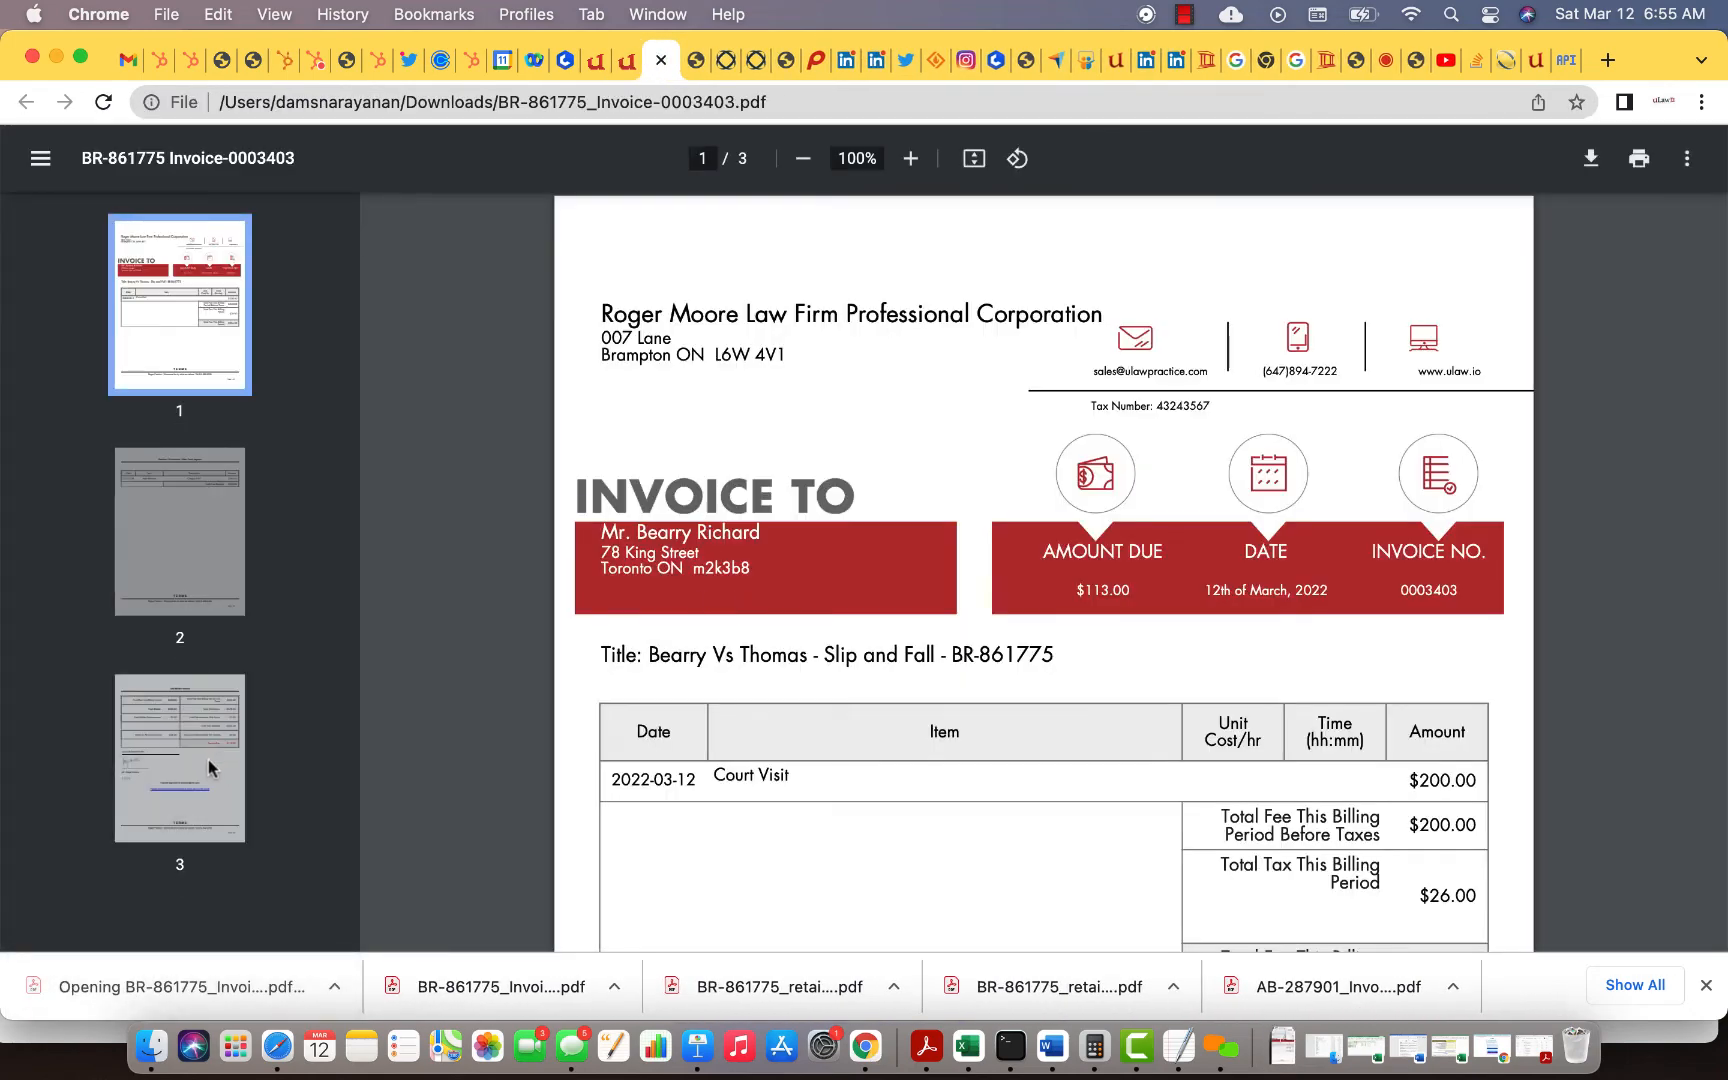
{"action": "left_click", "coordinate": [208, 762]}
{"action": "scroll", "coordinate": [995, 636], "scroll_direction": "down", "scroll_amount": 5}
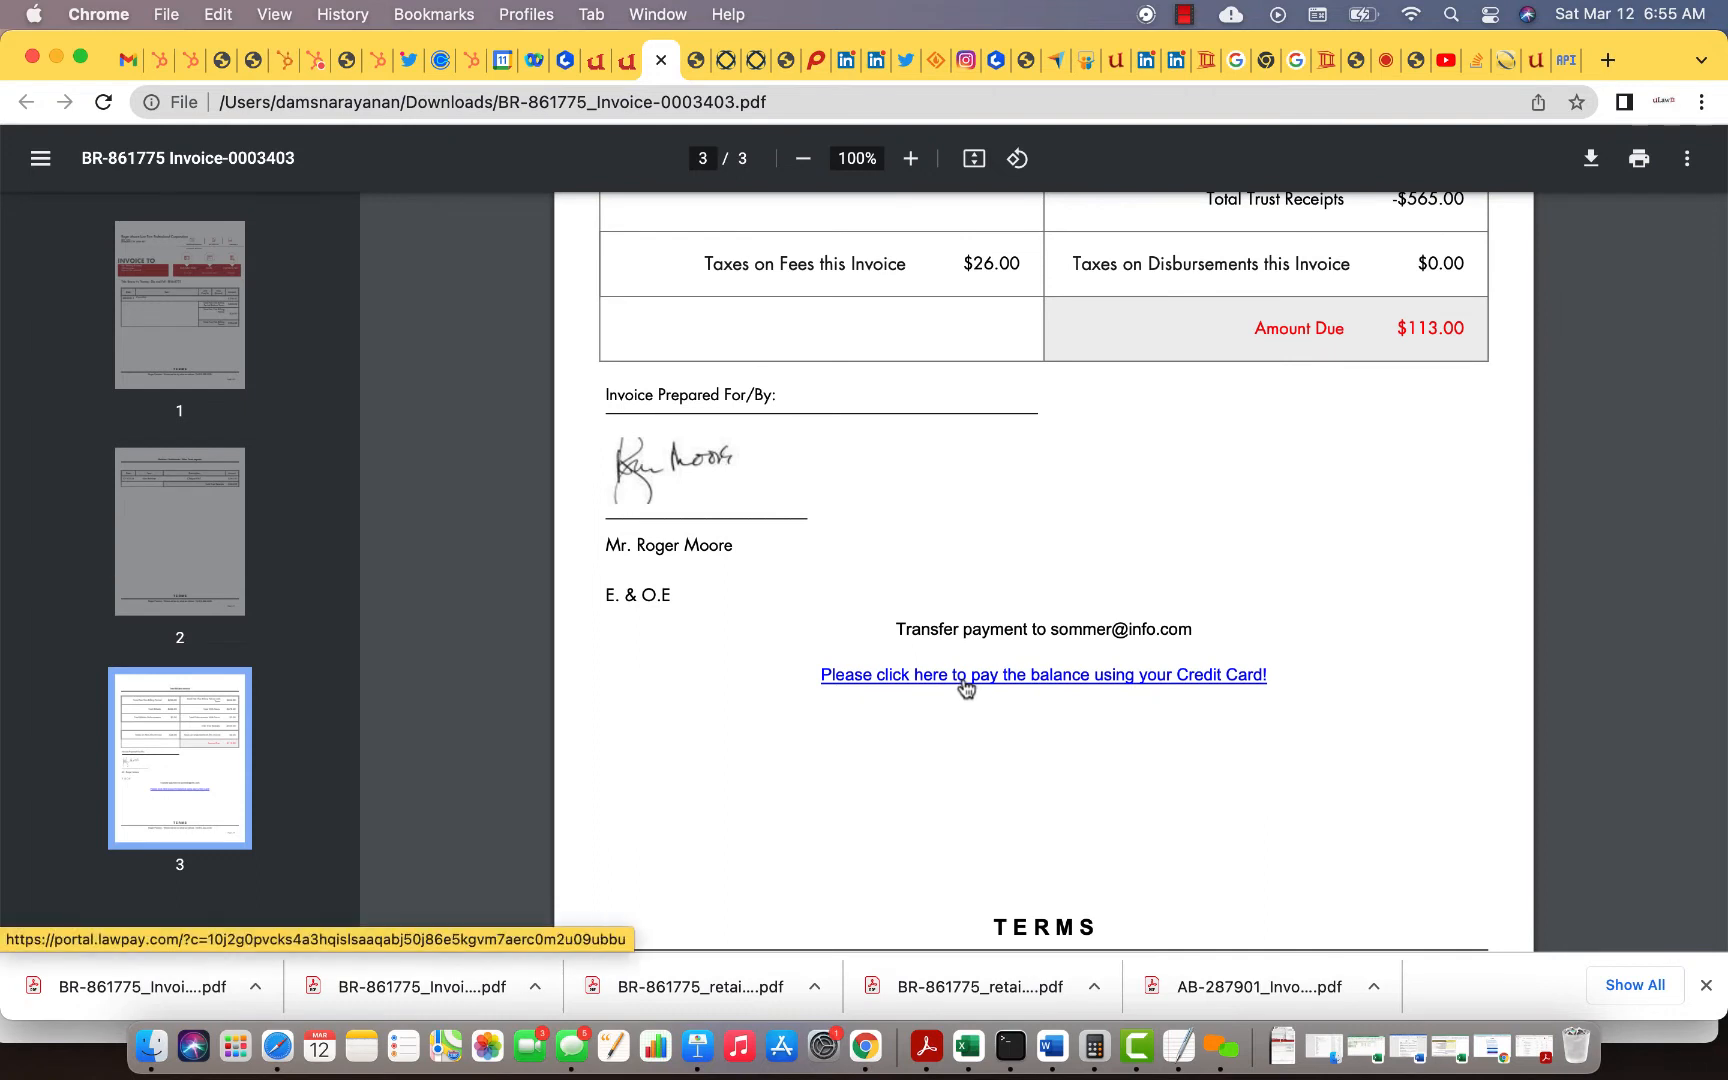
{"action": "left_click", "coordinate": [1080, 679]}
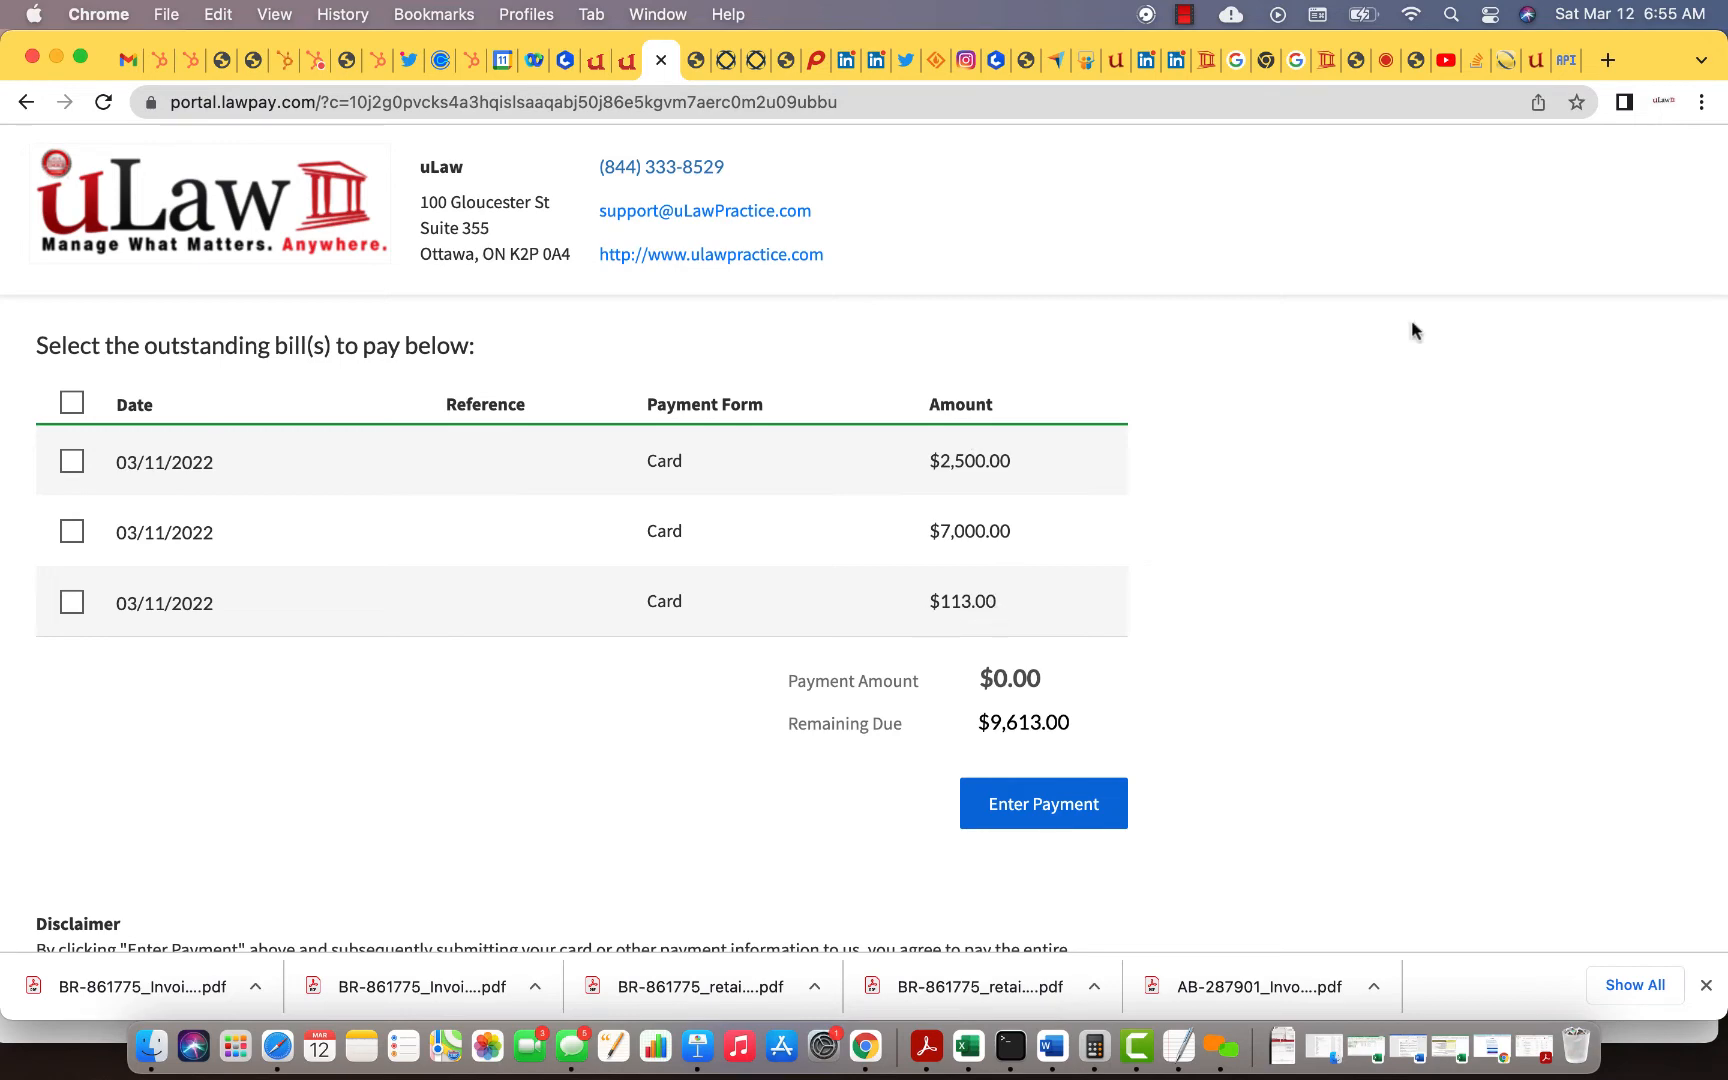
Step: Refresh LawPay's Quick Bills to confirm the new $113.00 bill, then return to the uLaw matter
{"action": "left_click", "coordinate": [1506, 60]}
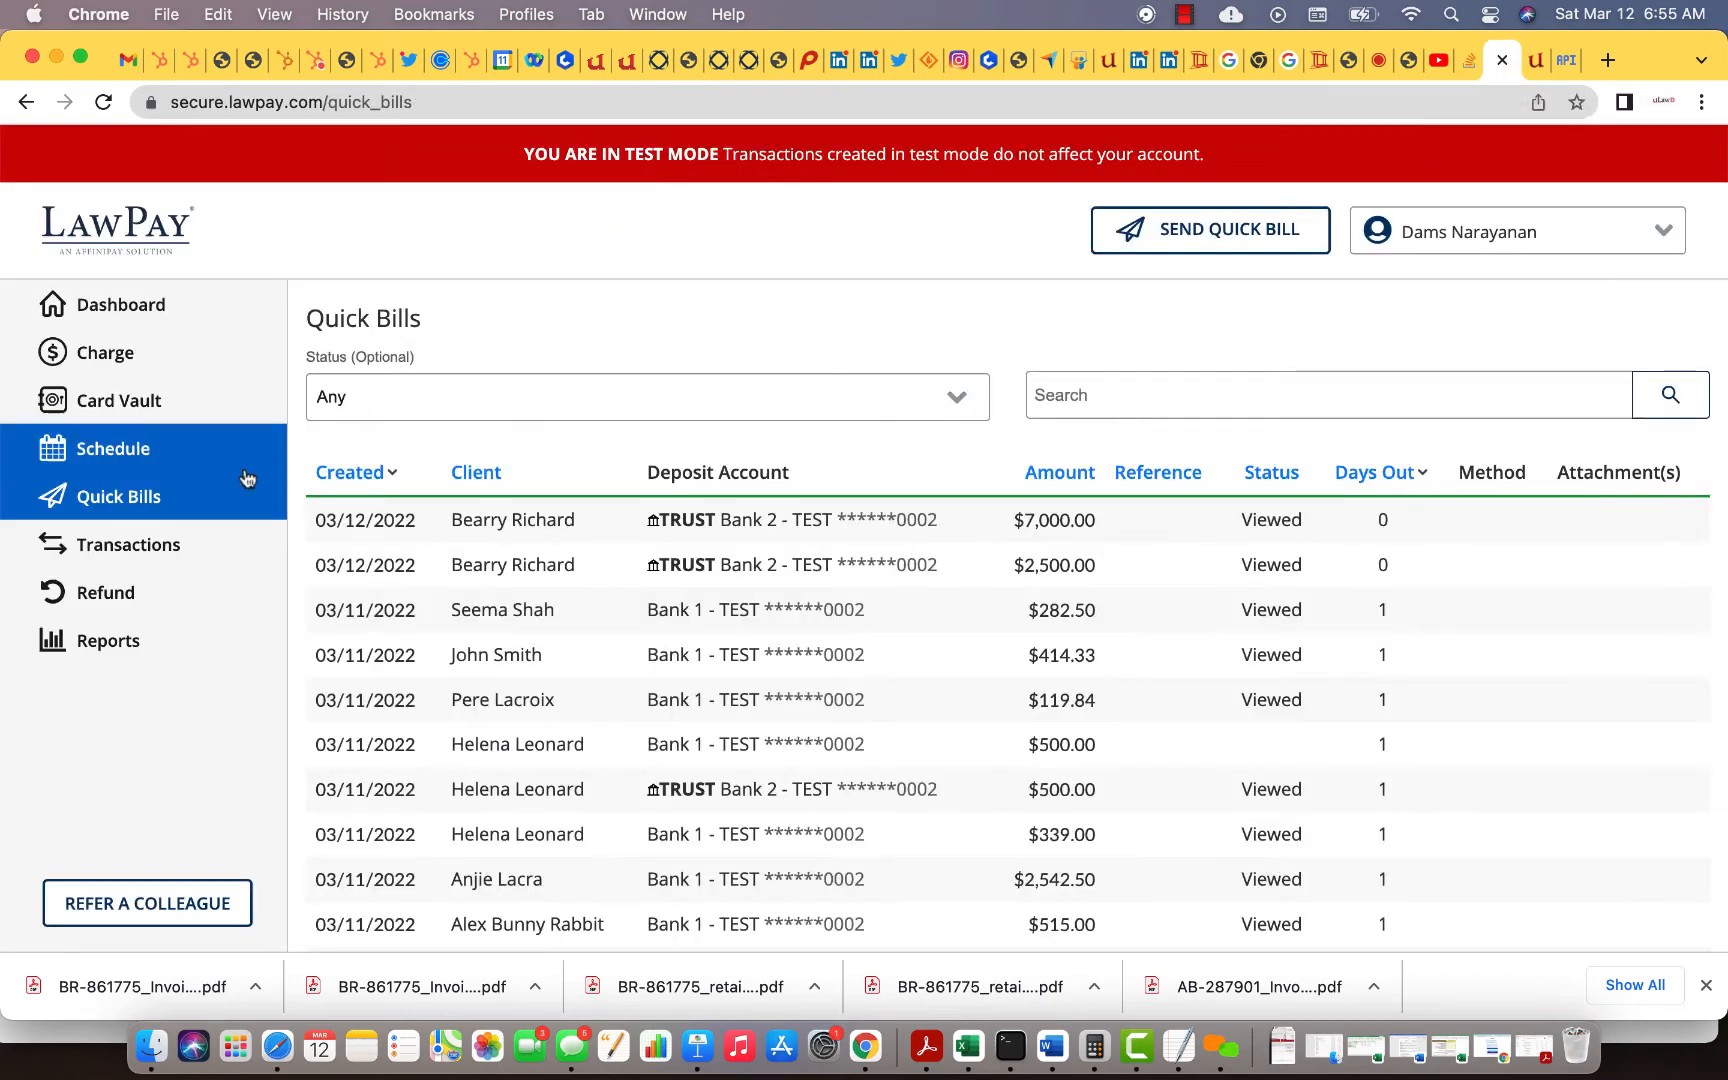
{"action": "left_click", "coordinate": [138, 497]}
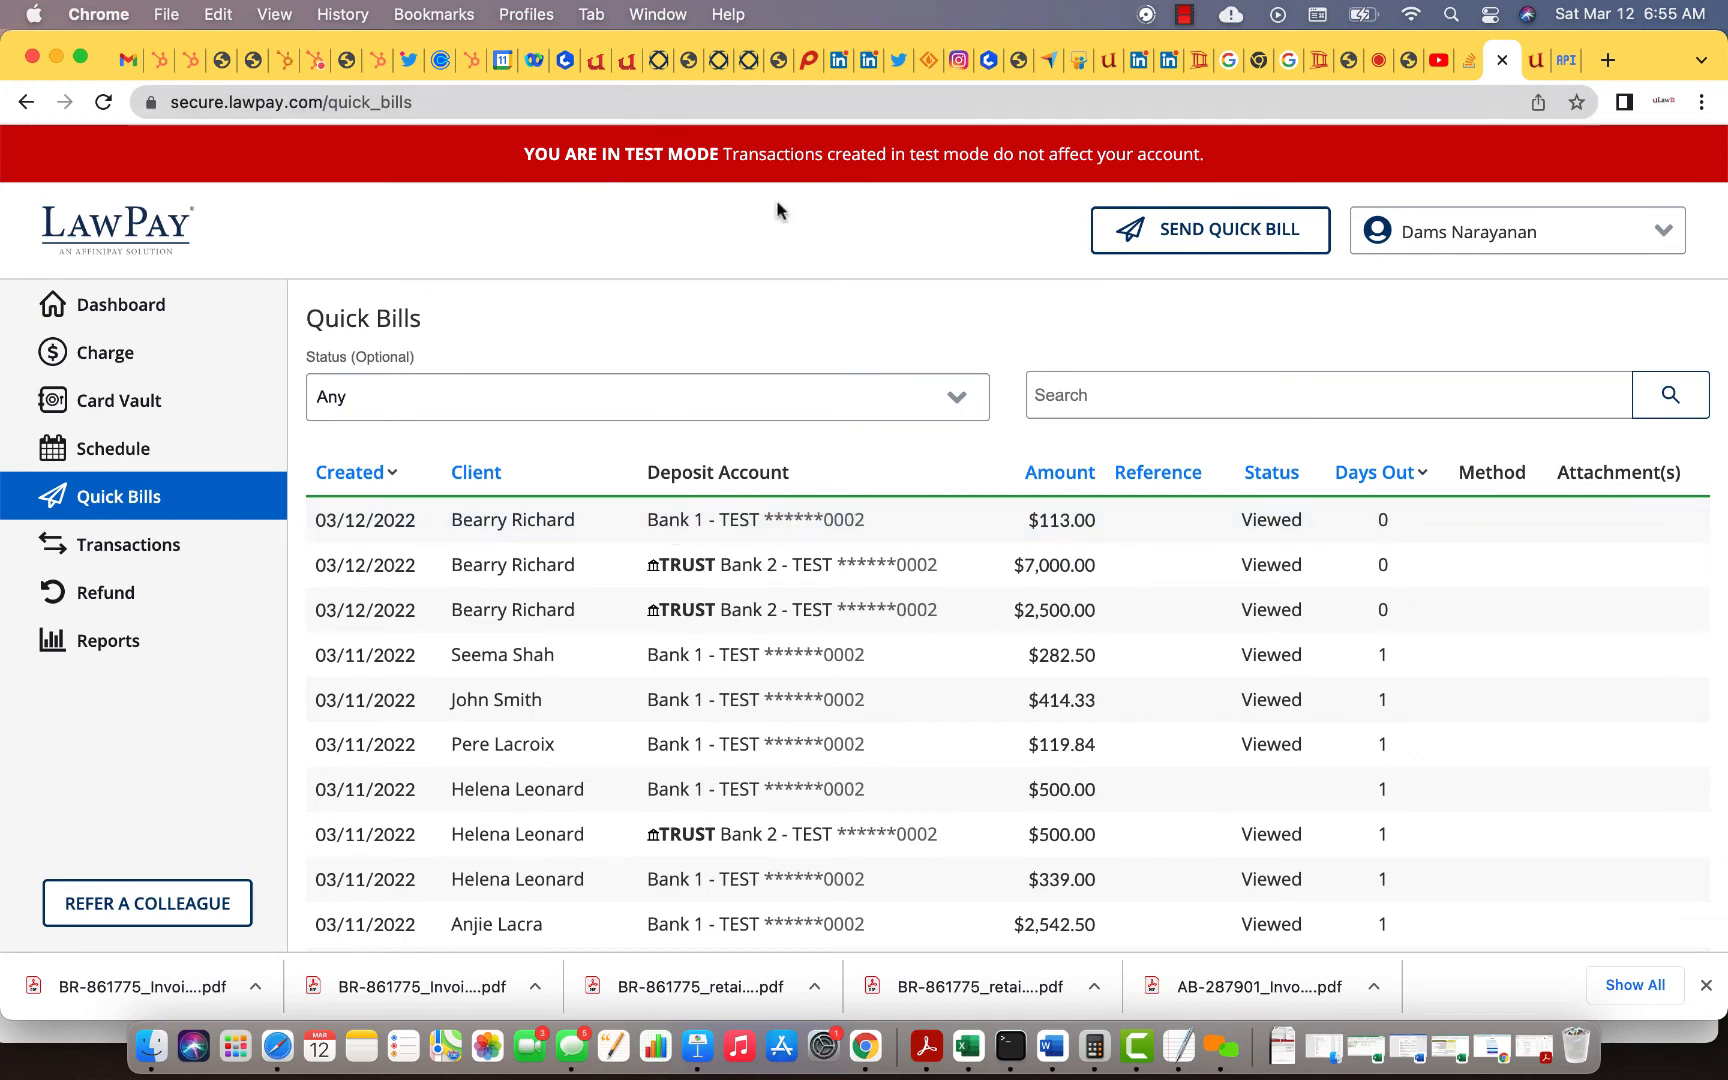
{"action": "left_click", "coordinate": [613, 72]}
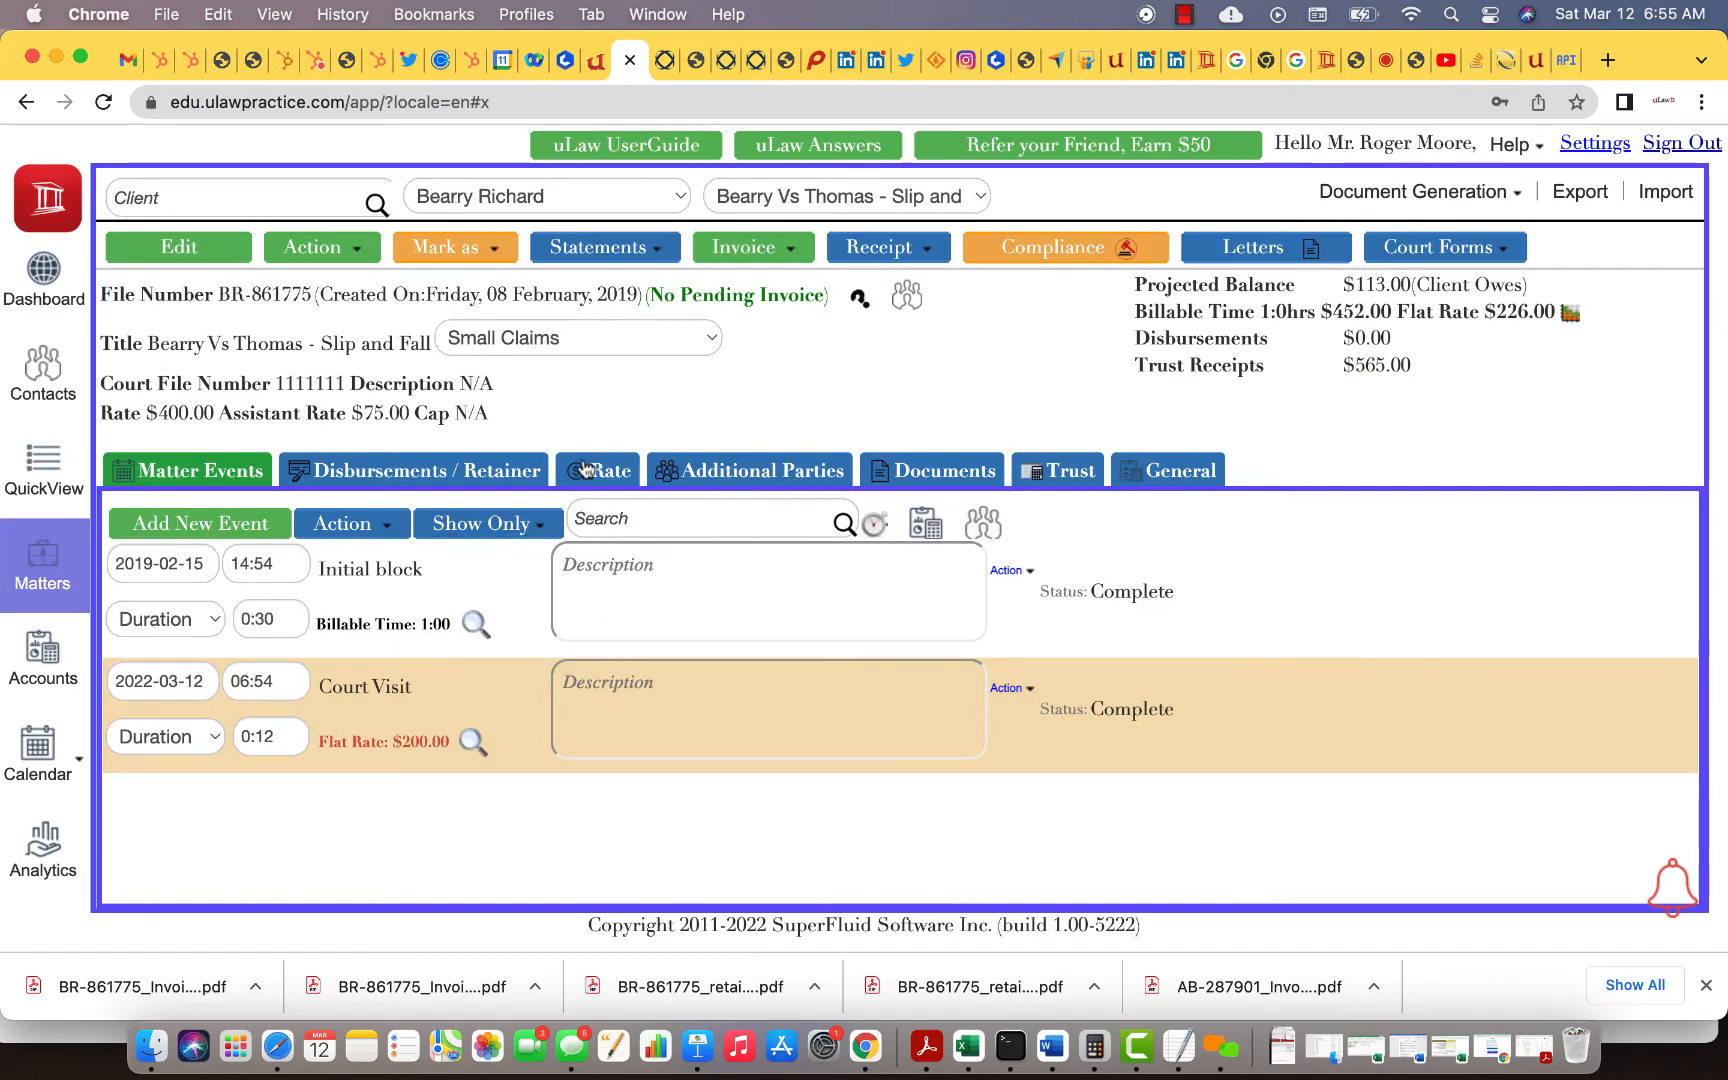
Step: Check the matter analytics showing $113.00 still owed and start a Payment from Client form
{"action": "left_click", "coordinate": [467, 471]}
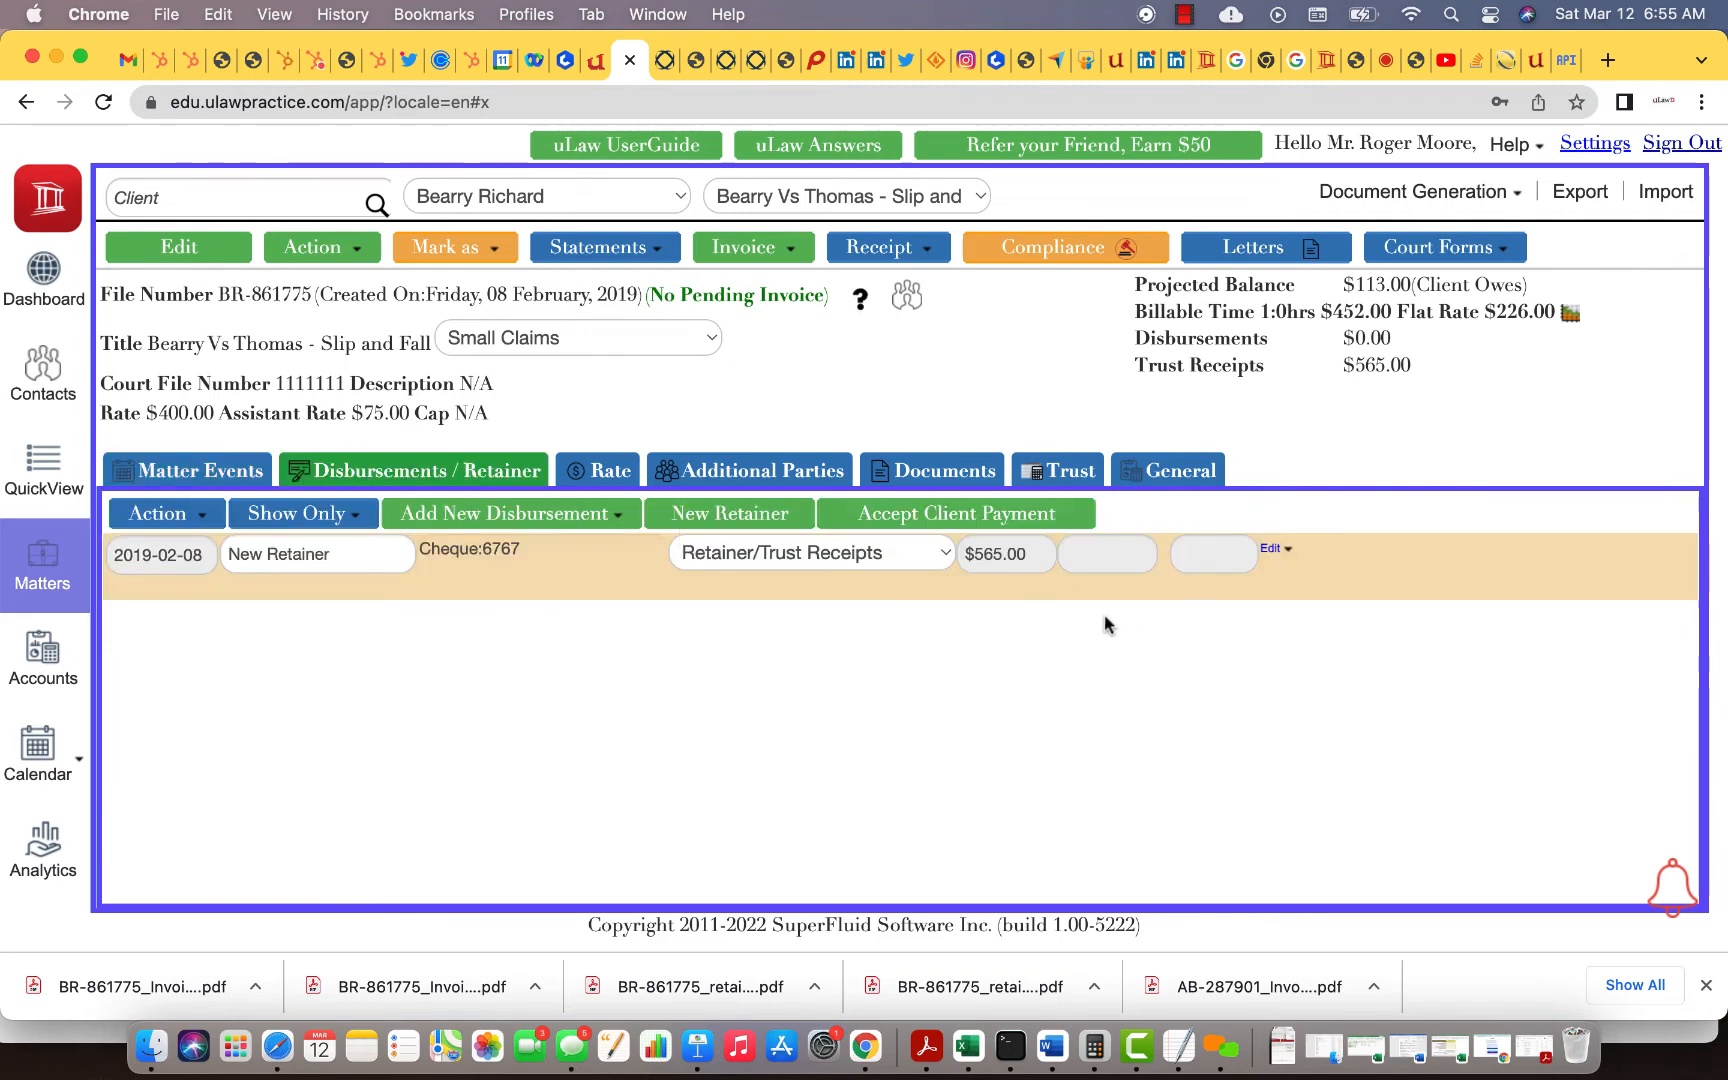
{"action": "left_click", "coordinate": [860, 298]}
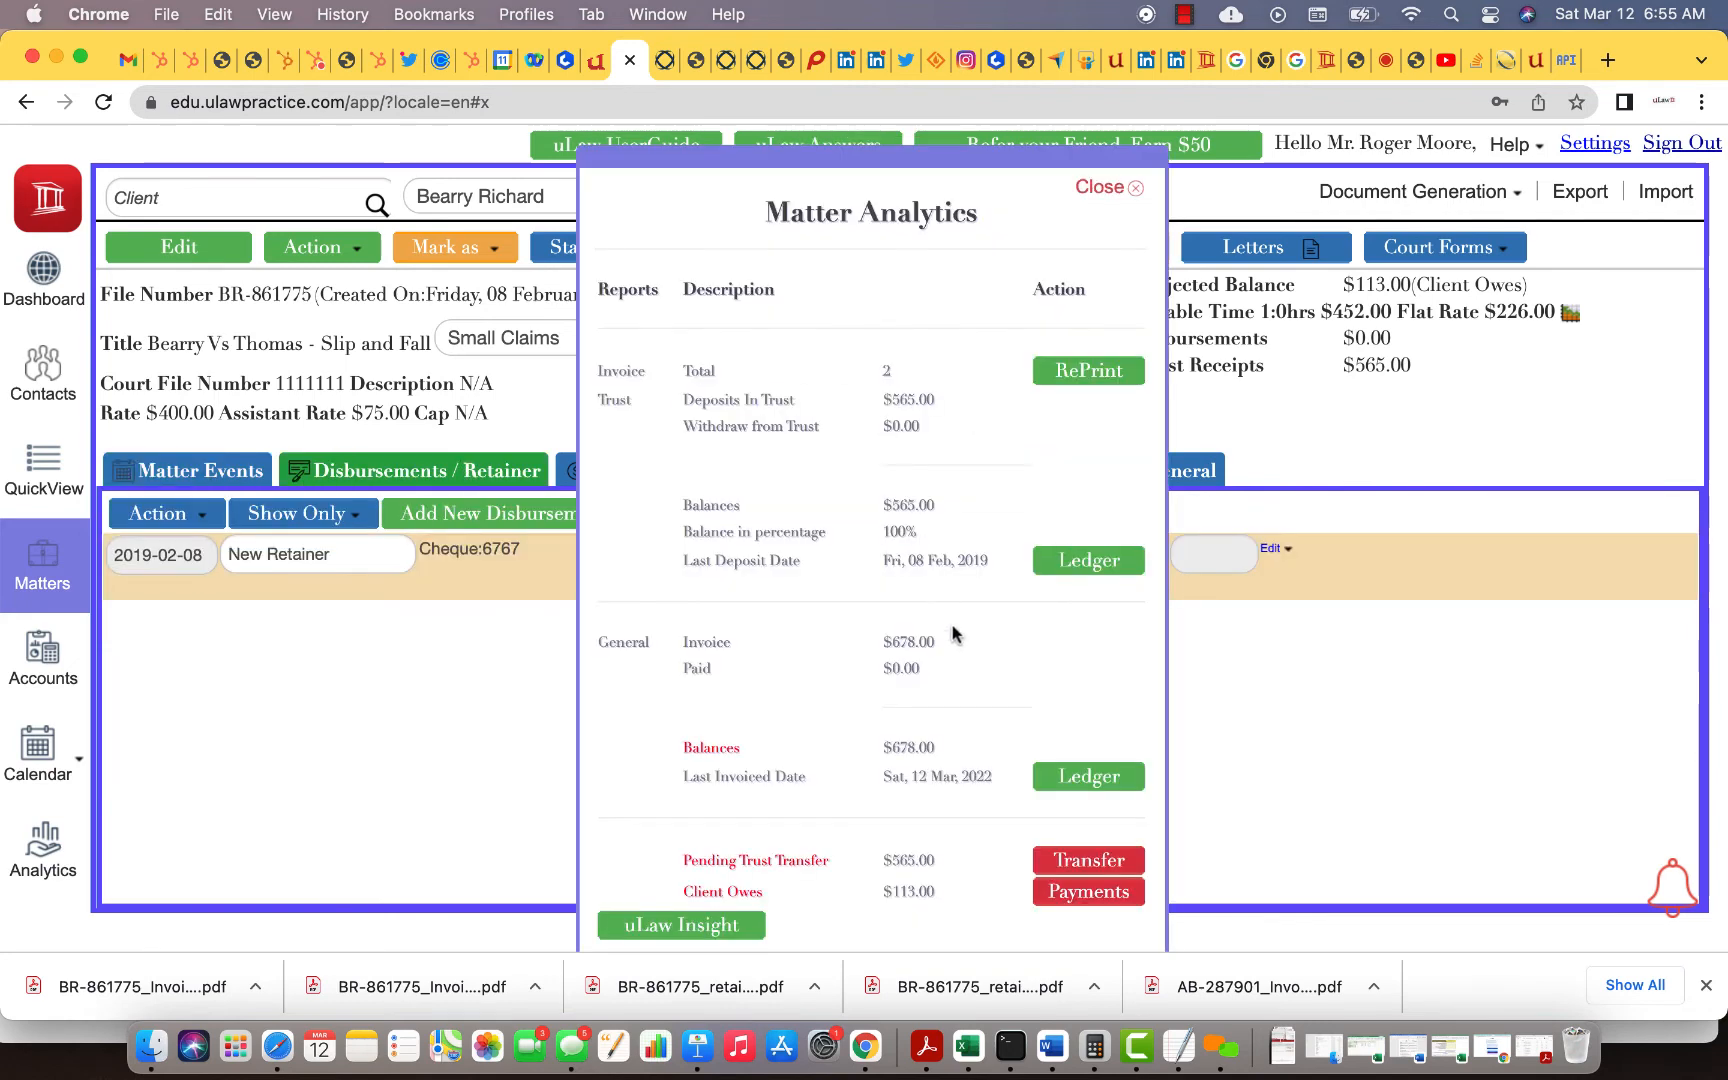
{"action": "scroll", "coordinate": [953, 633], "scroll_direction": "down", "scroll_amount": 1}
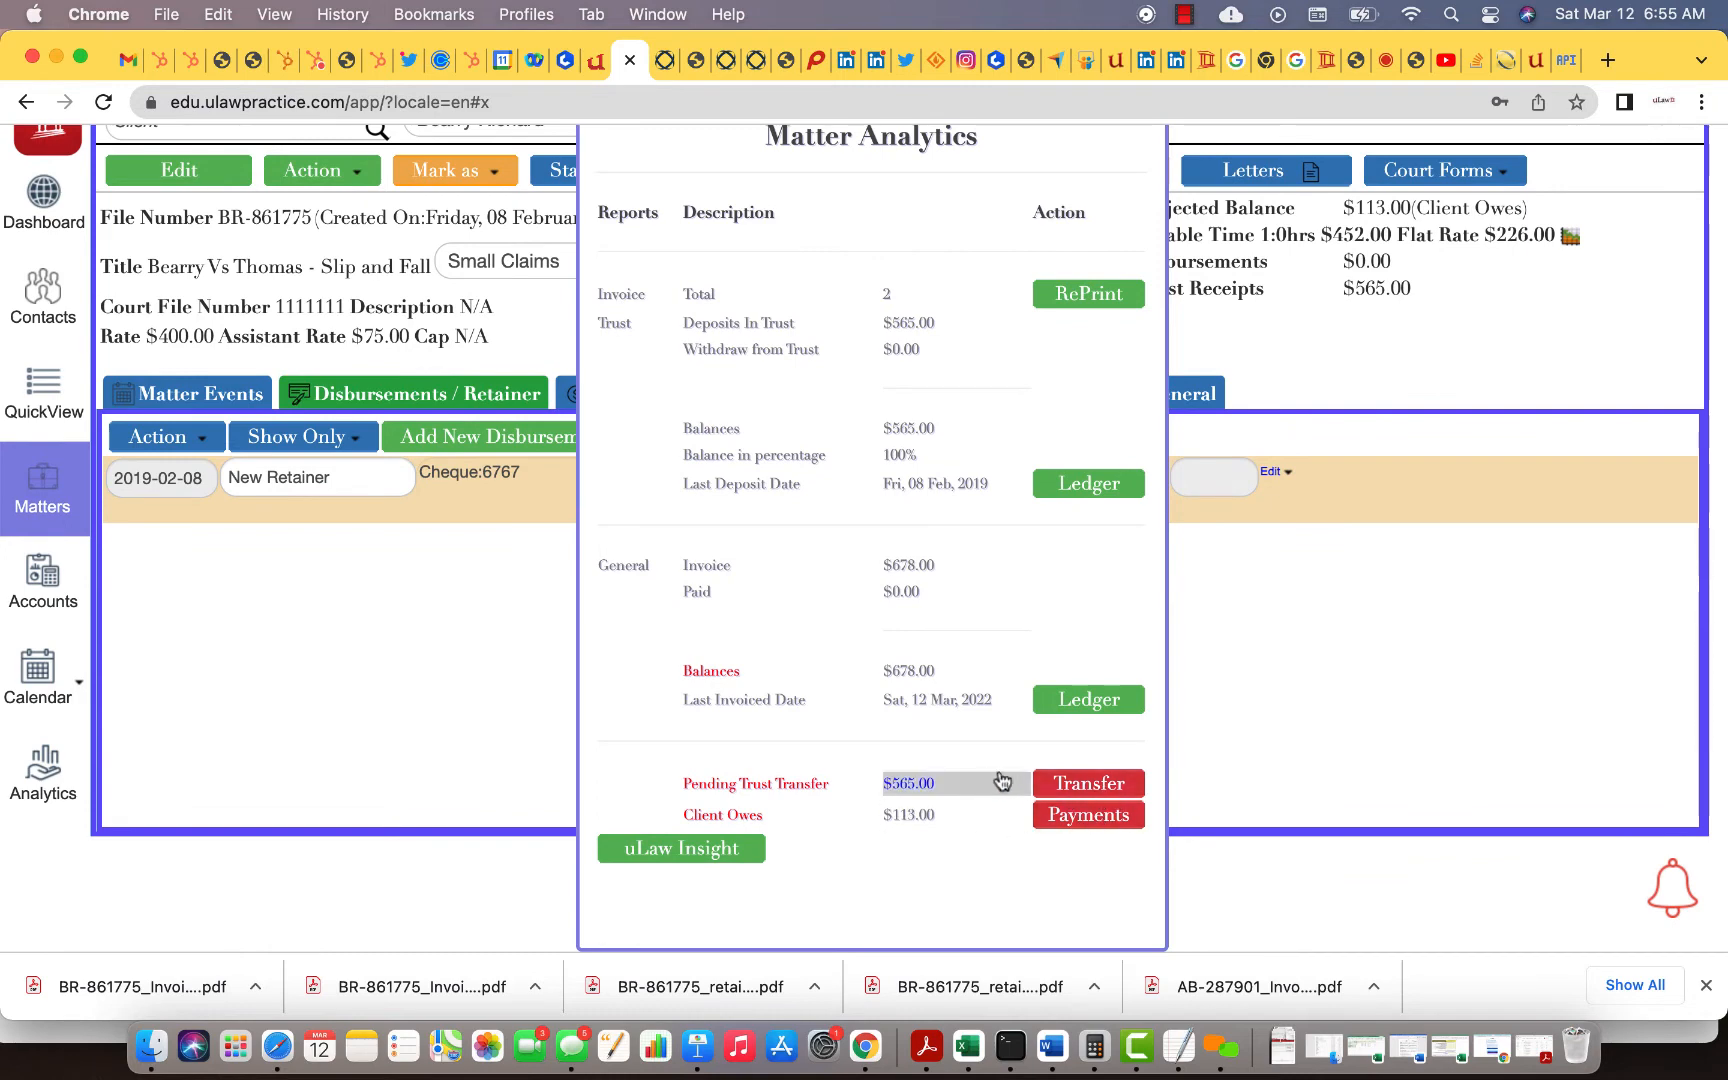
{"action": "left_click", "coordinate": [1077, 815]}
Step: Apply a $113.00 credit-card payment, reference 766, deposited to the Royal Bank of Canada account
{"action": "left_click", "coordinate": [720, 457]}
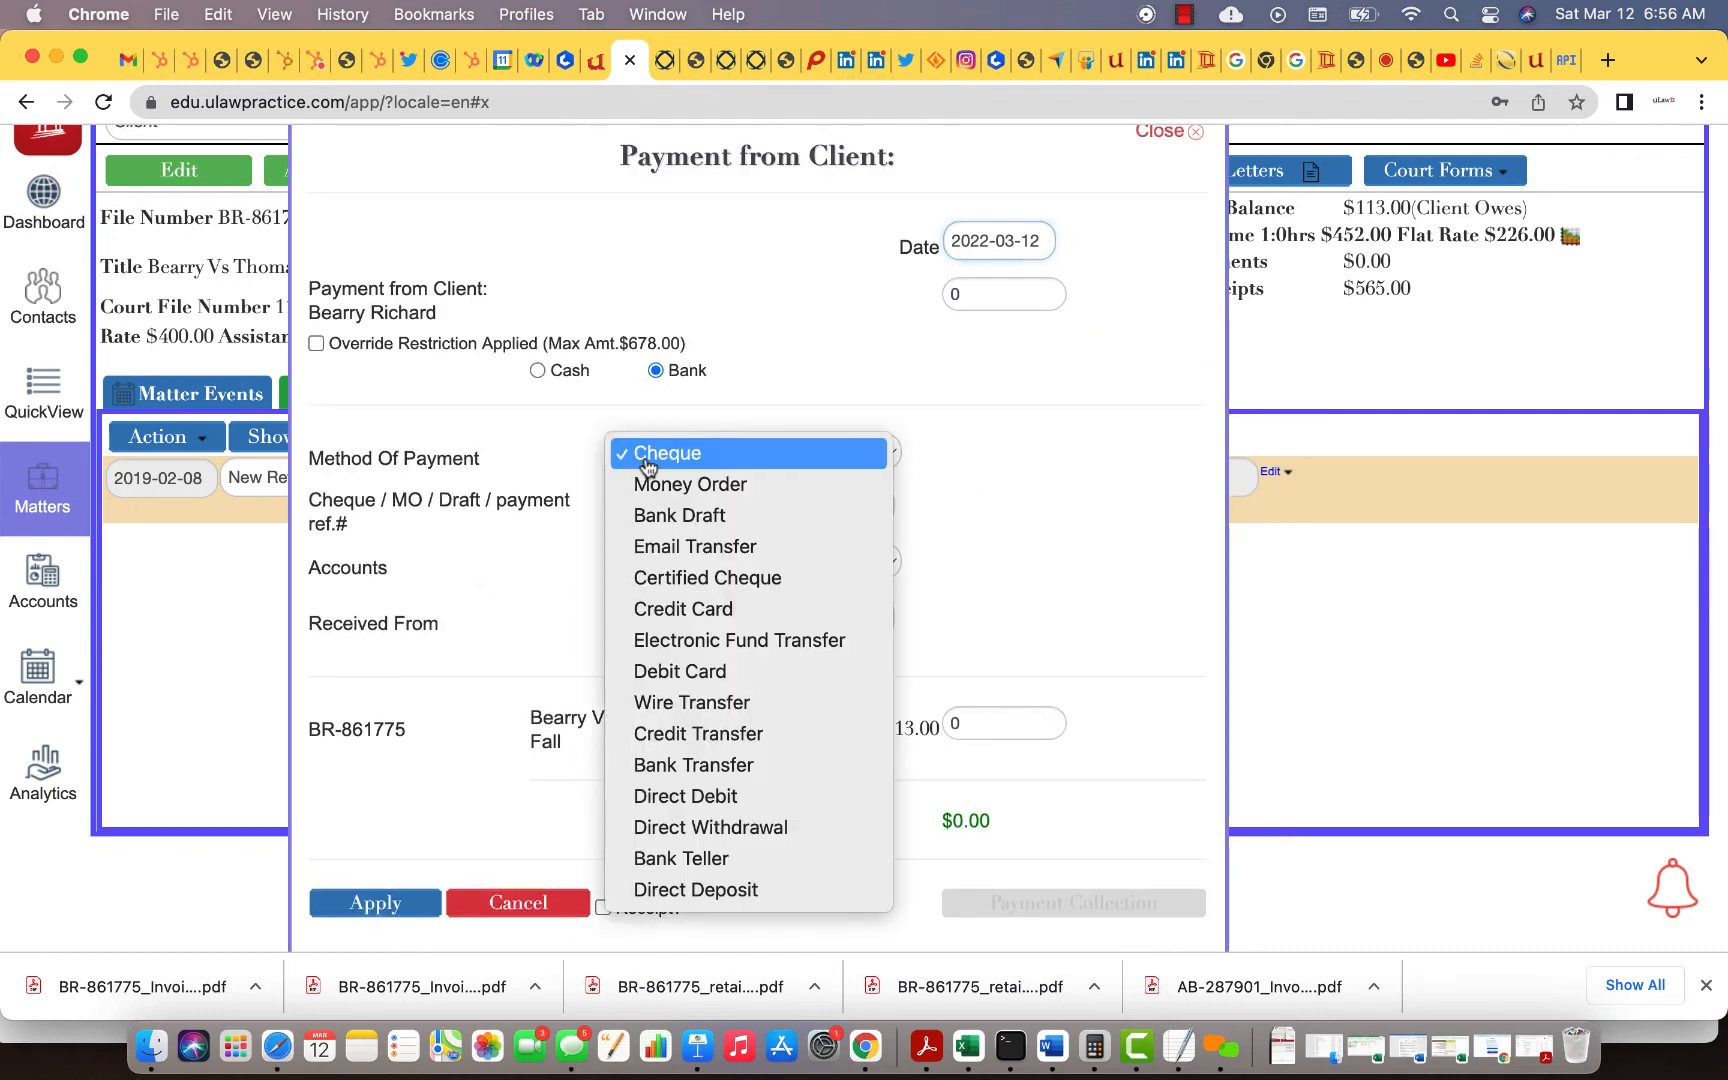
{"action": "left_click", "coordinate": [706, 609]}
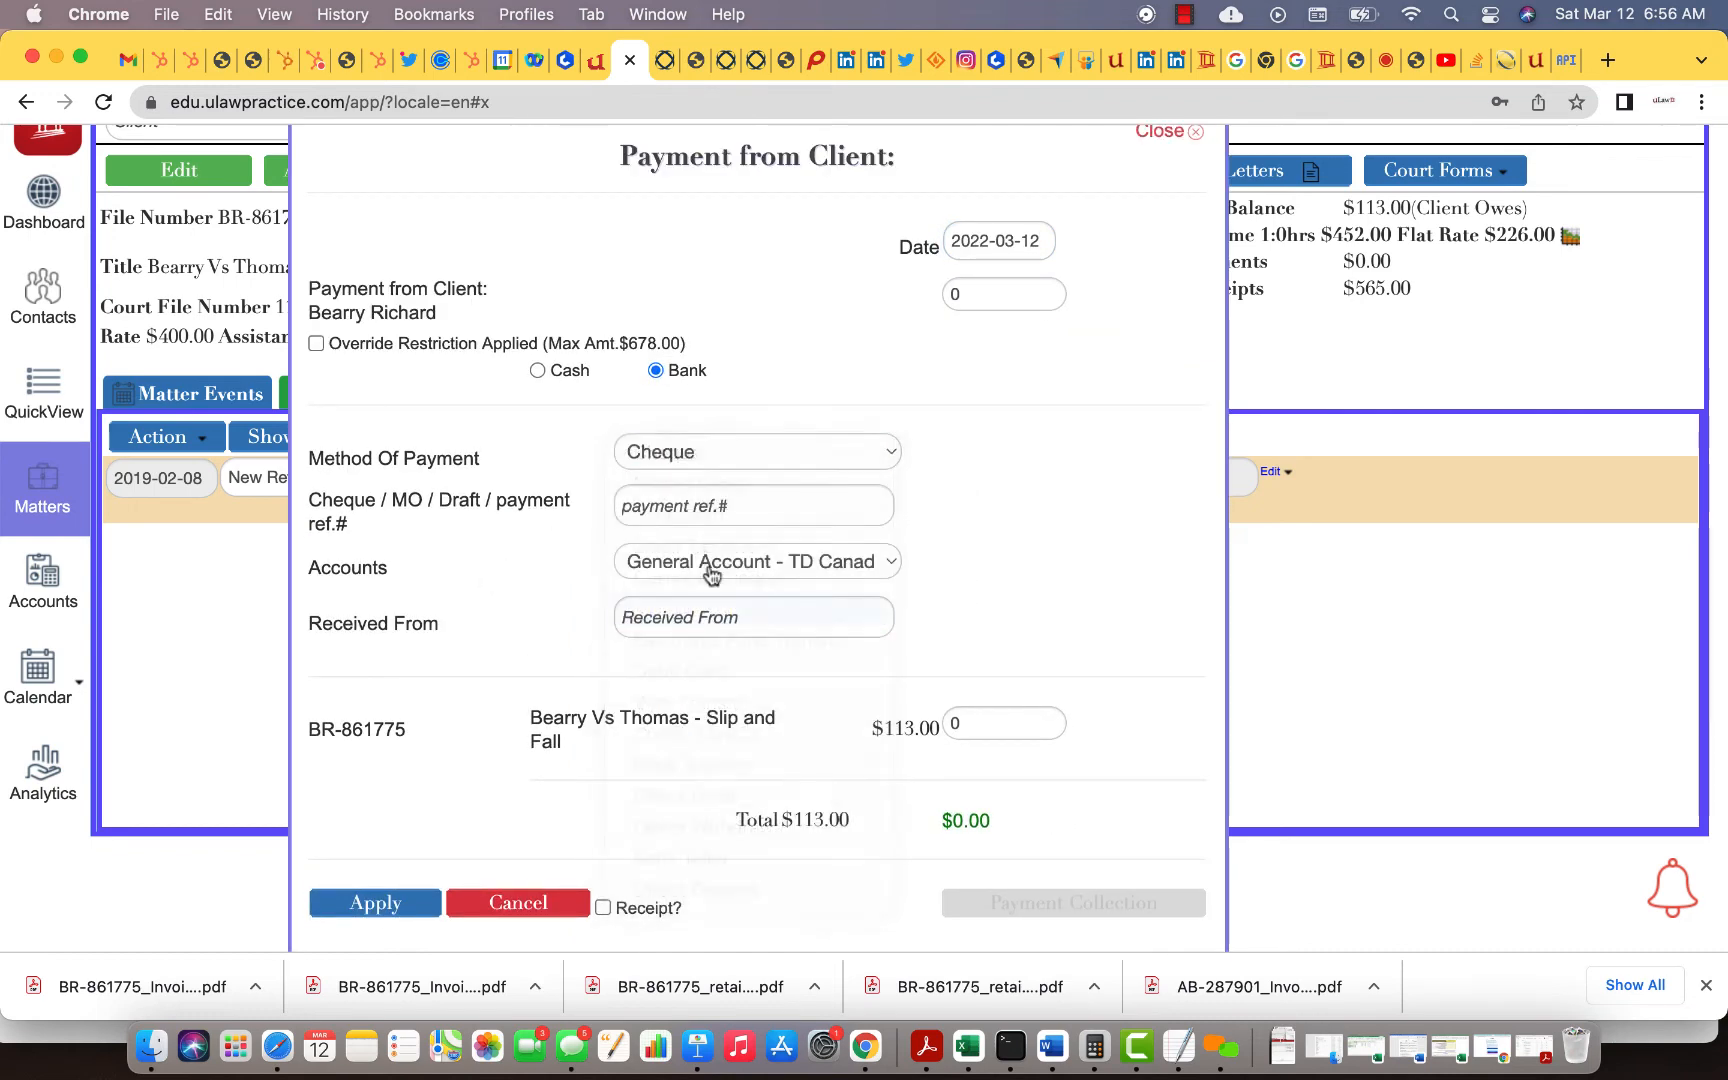
{"action": "left_click", "coordinate": [688, 508]}
{"action": "type", "text": "iuiuiiu"}
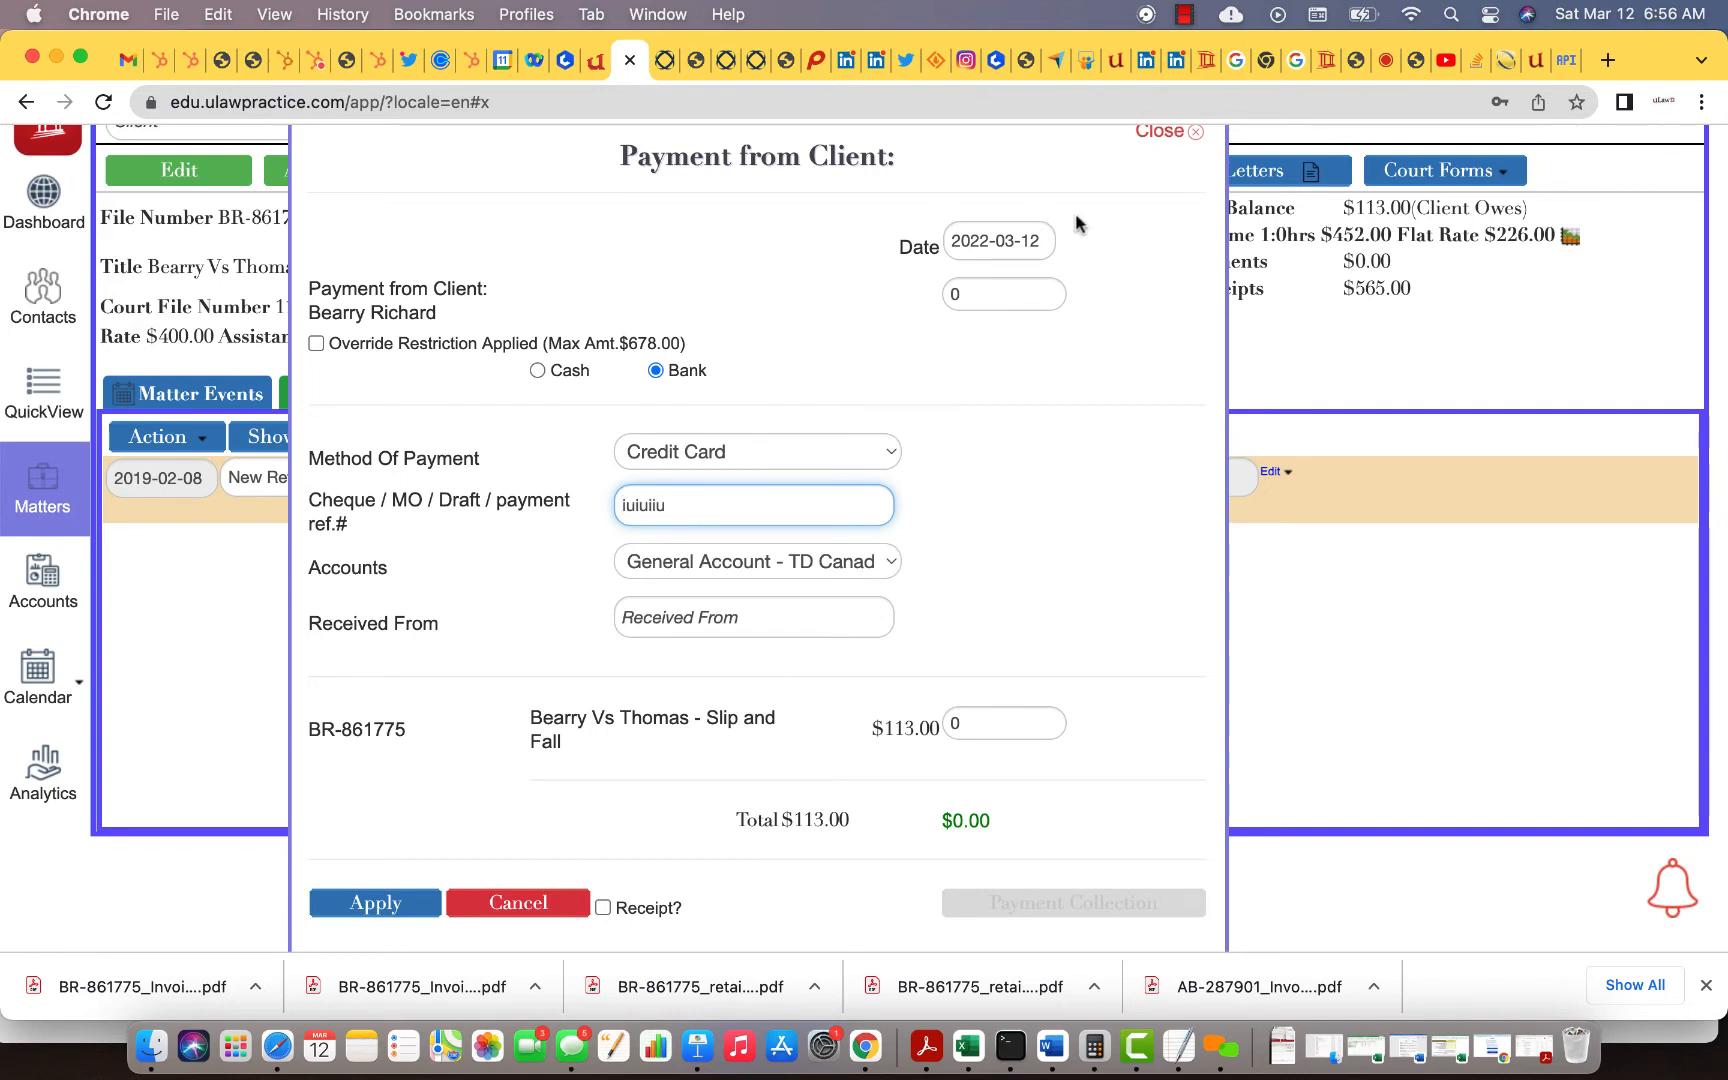
{"action": "left_click", "coordinate": [952, 293]}
{"action": "type", "text": "113"}
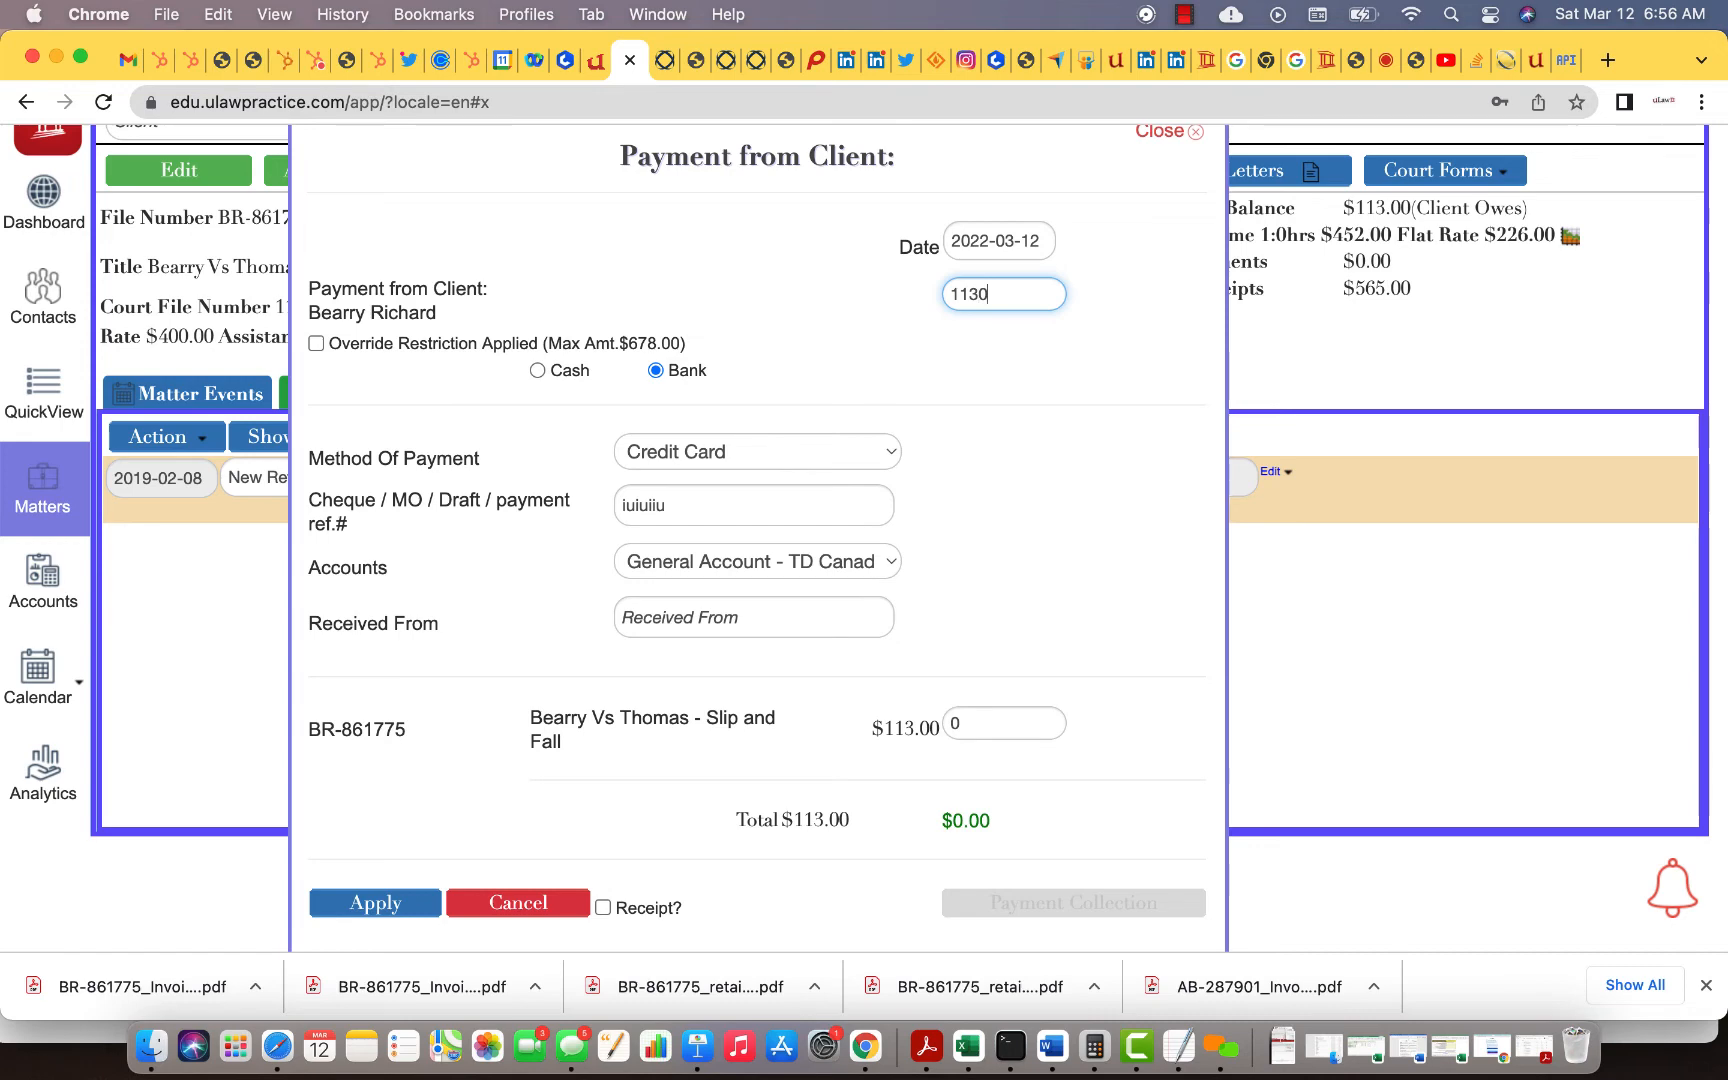
{"action": "double_click", "coordinate": [694, 505]}
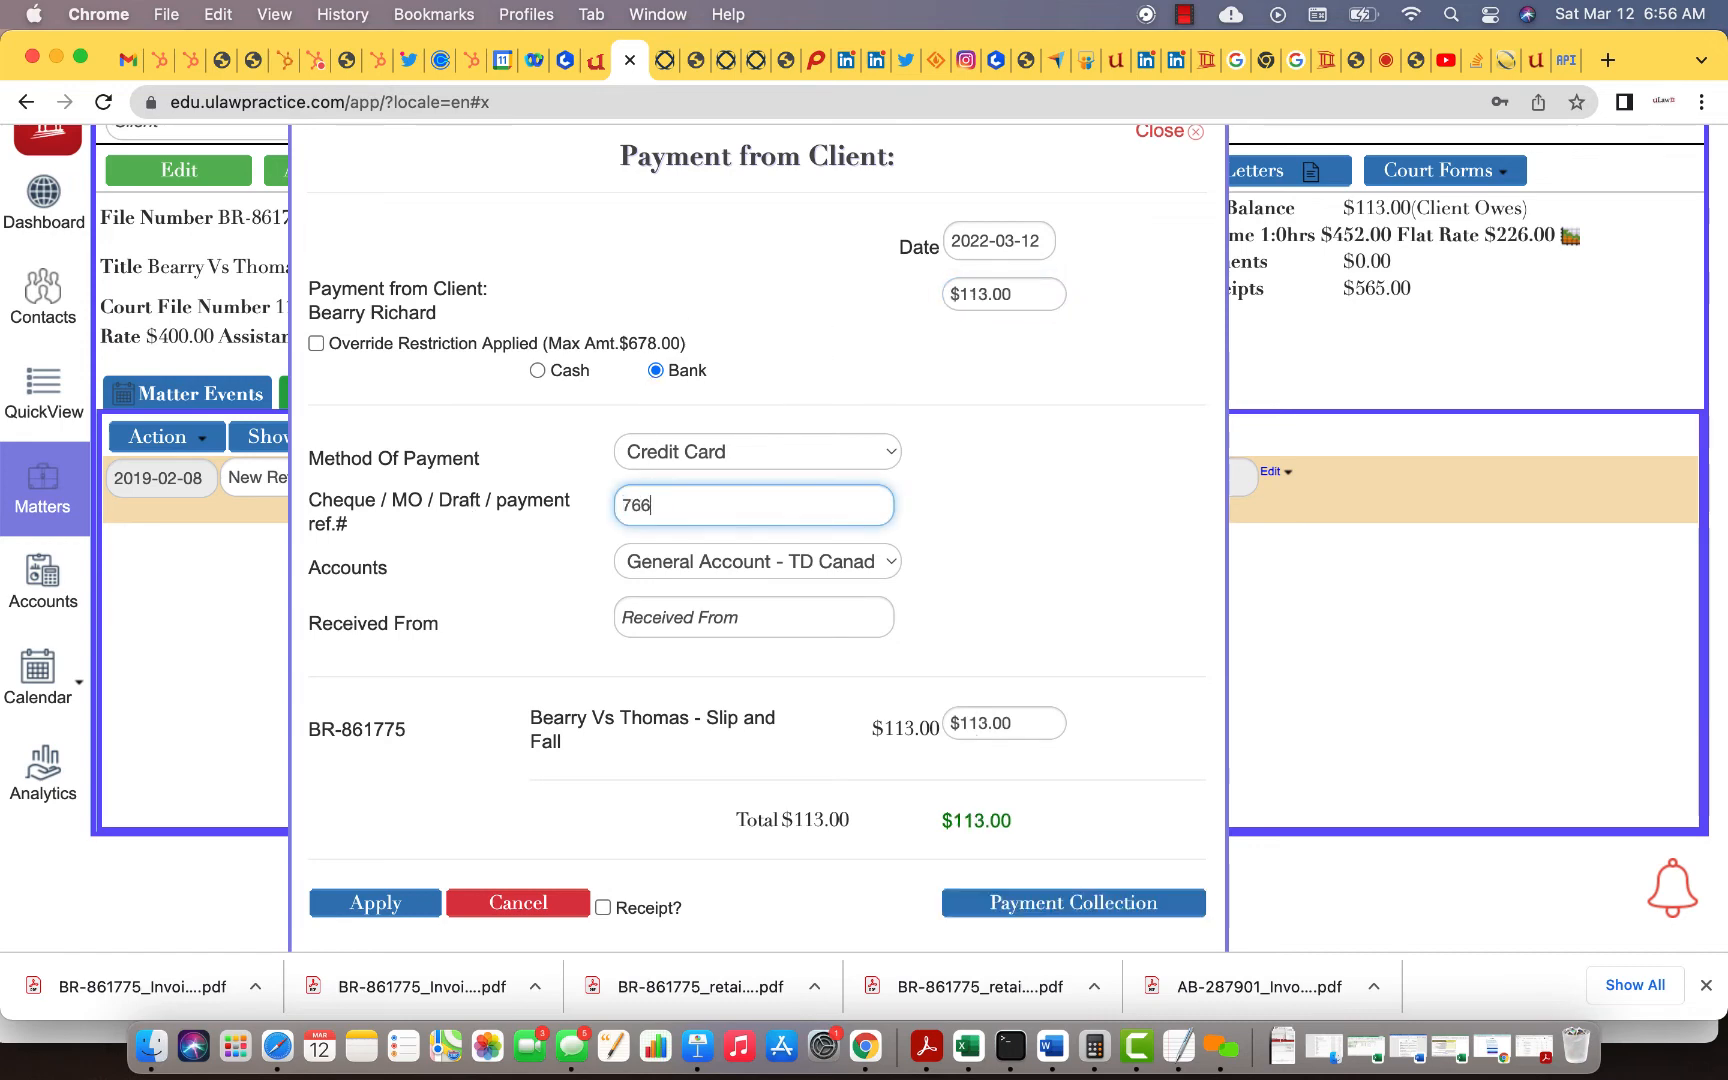
{"action": "left_click", "coordinate": [745, 563]}
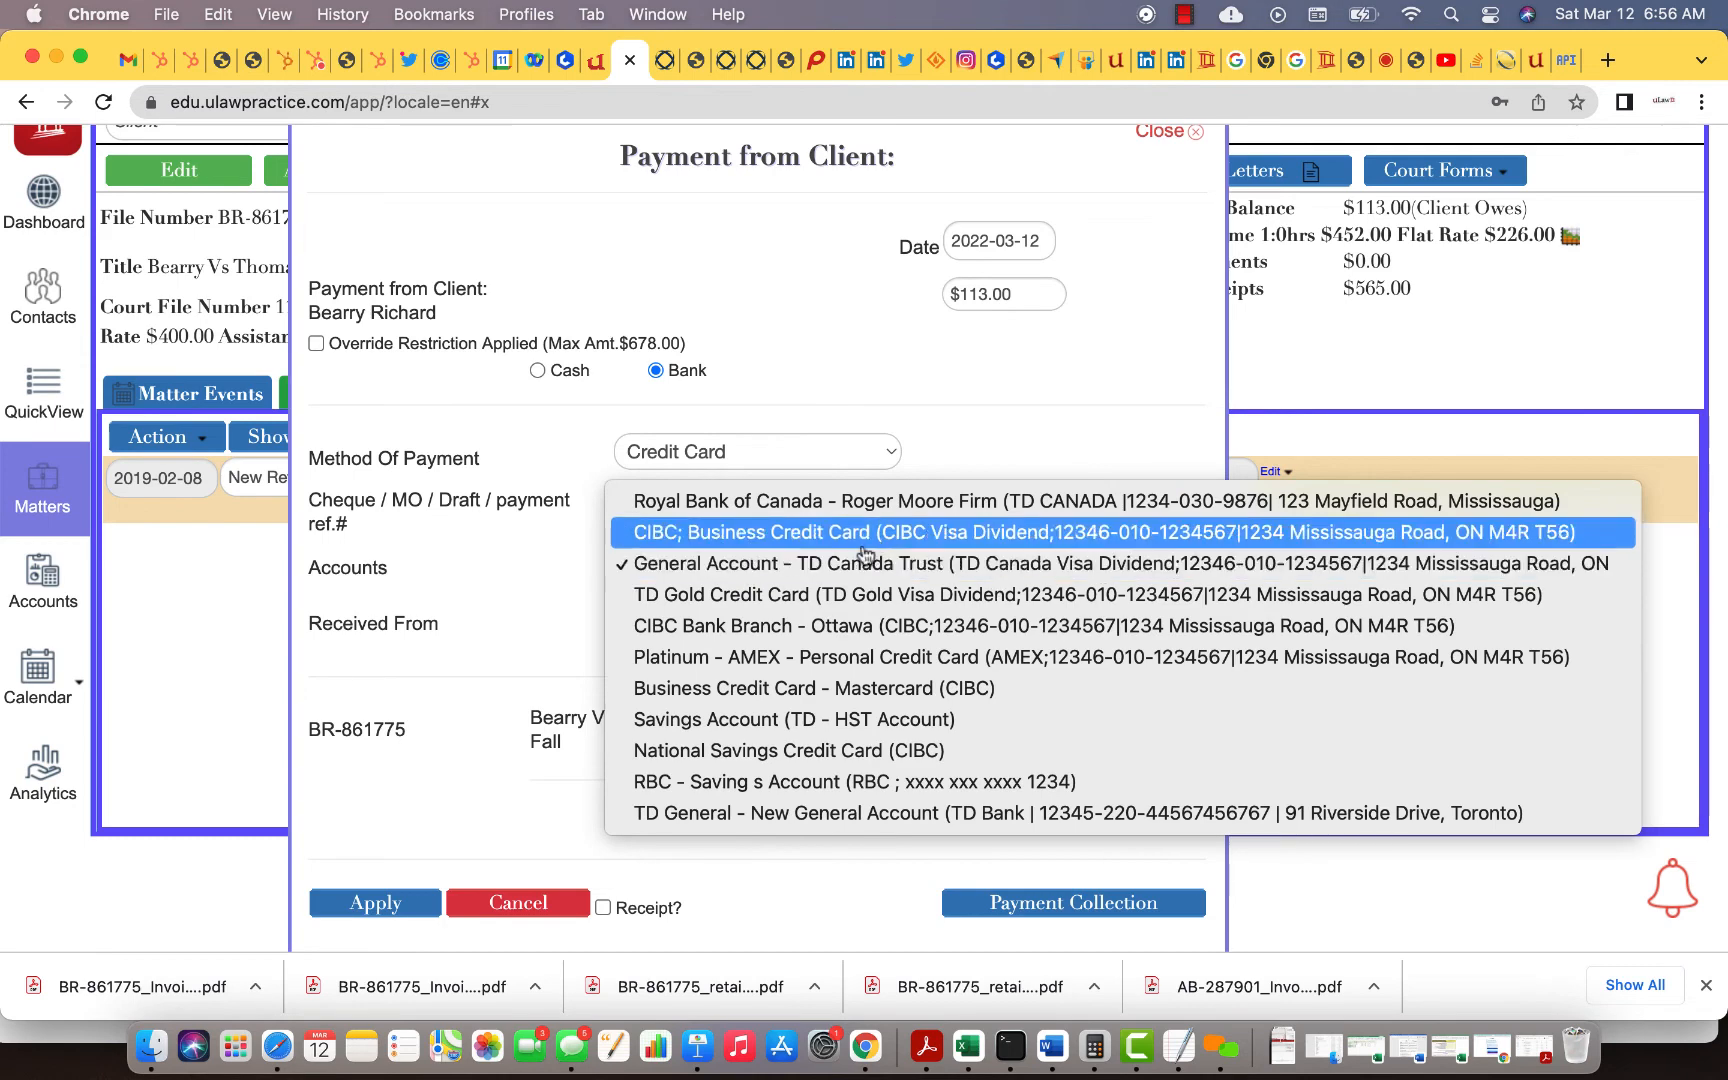
{"action": "left_click", "coordinate": [851, 510]}
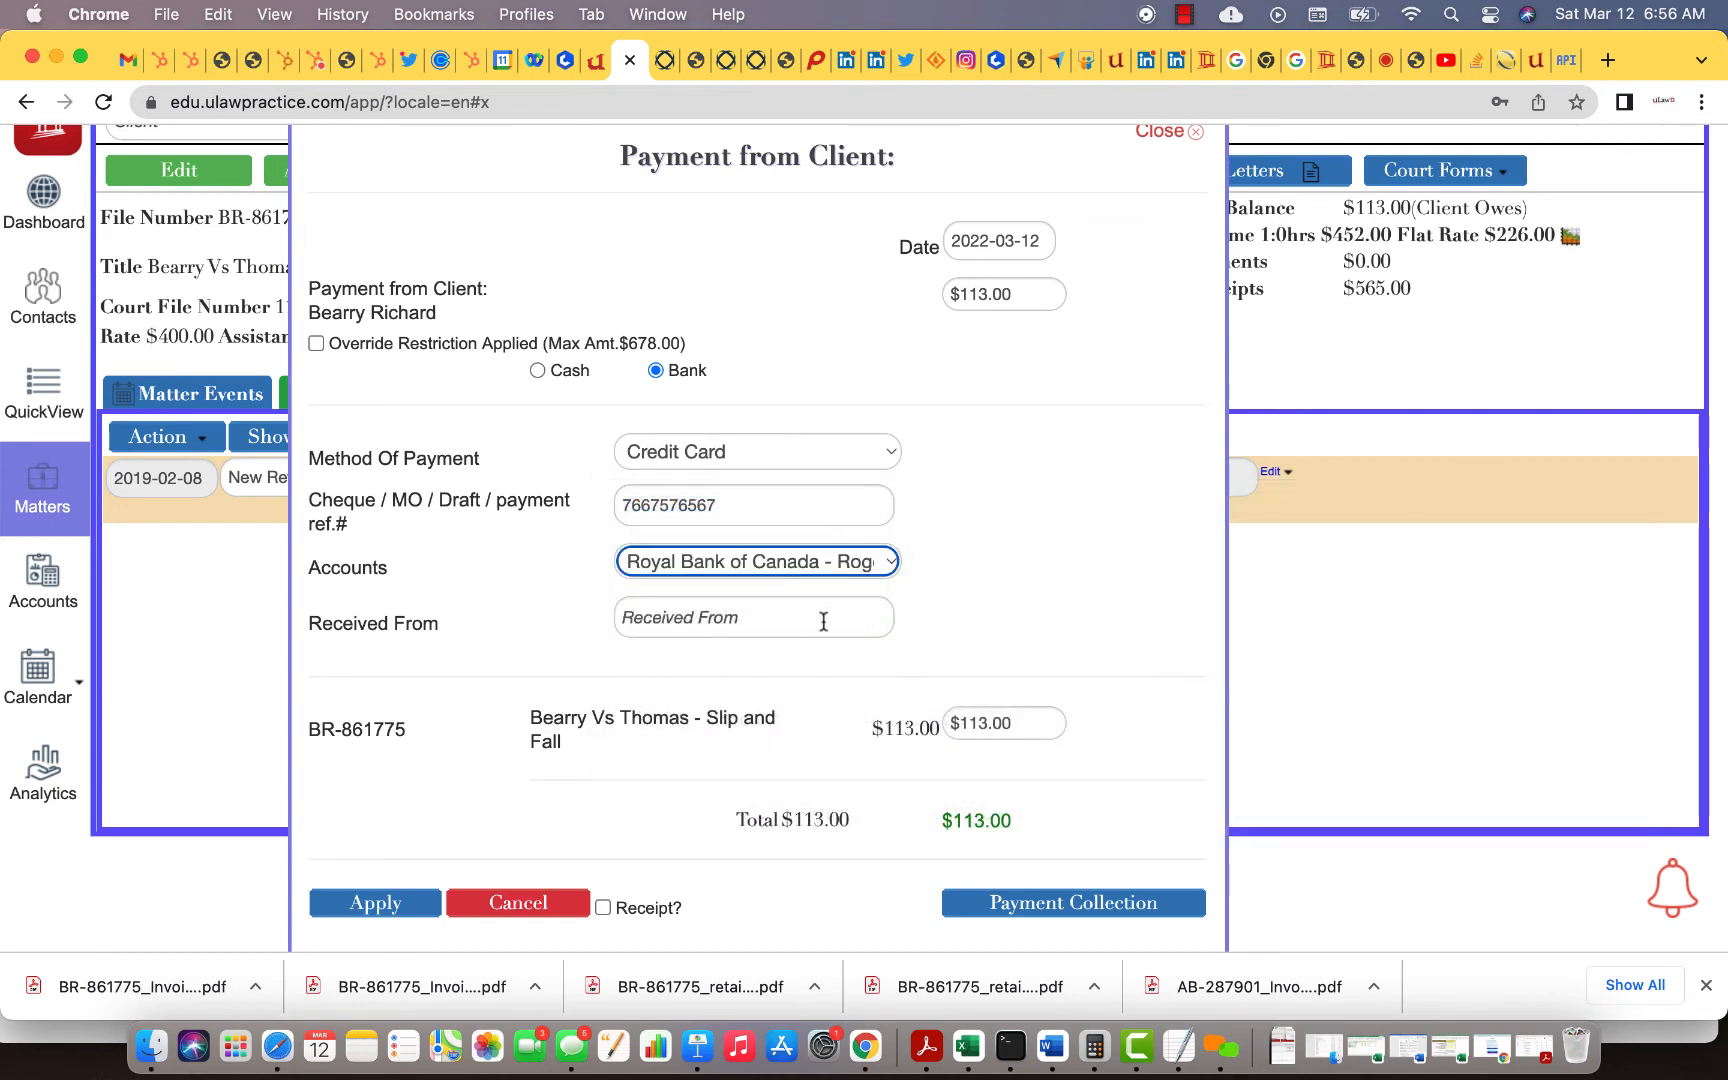
{"action": "left_click", "coordinate": [403, 895]}
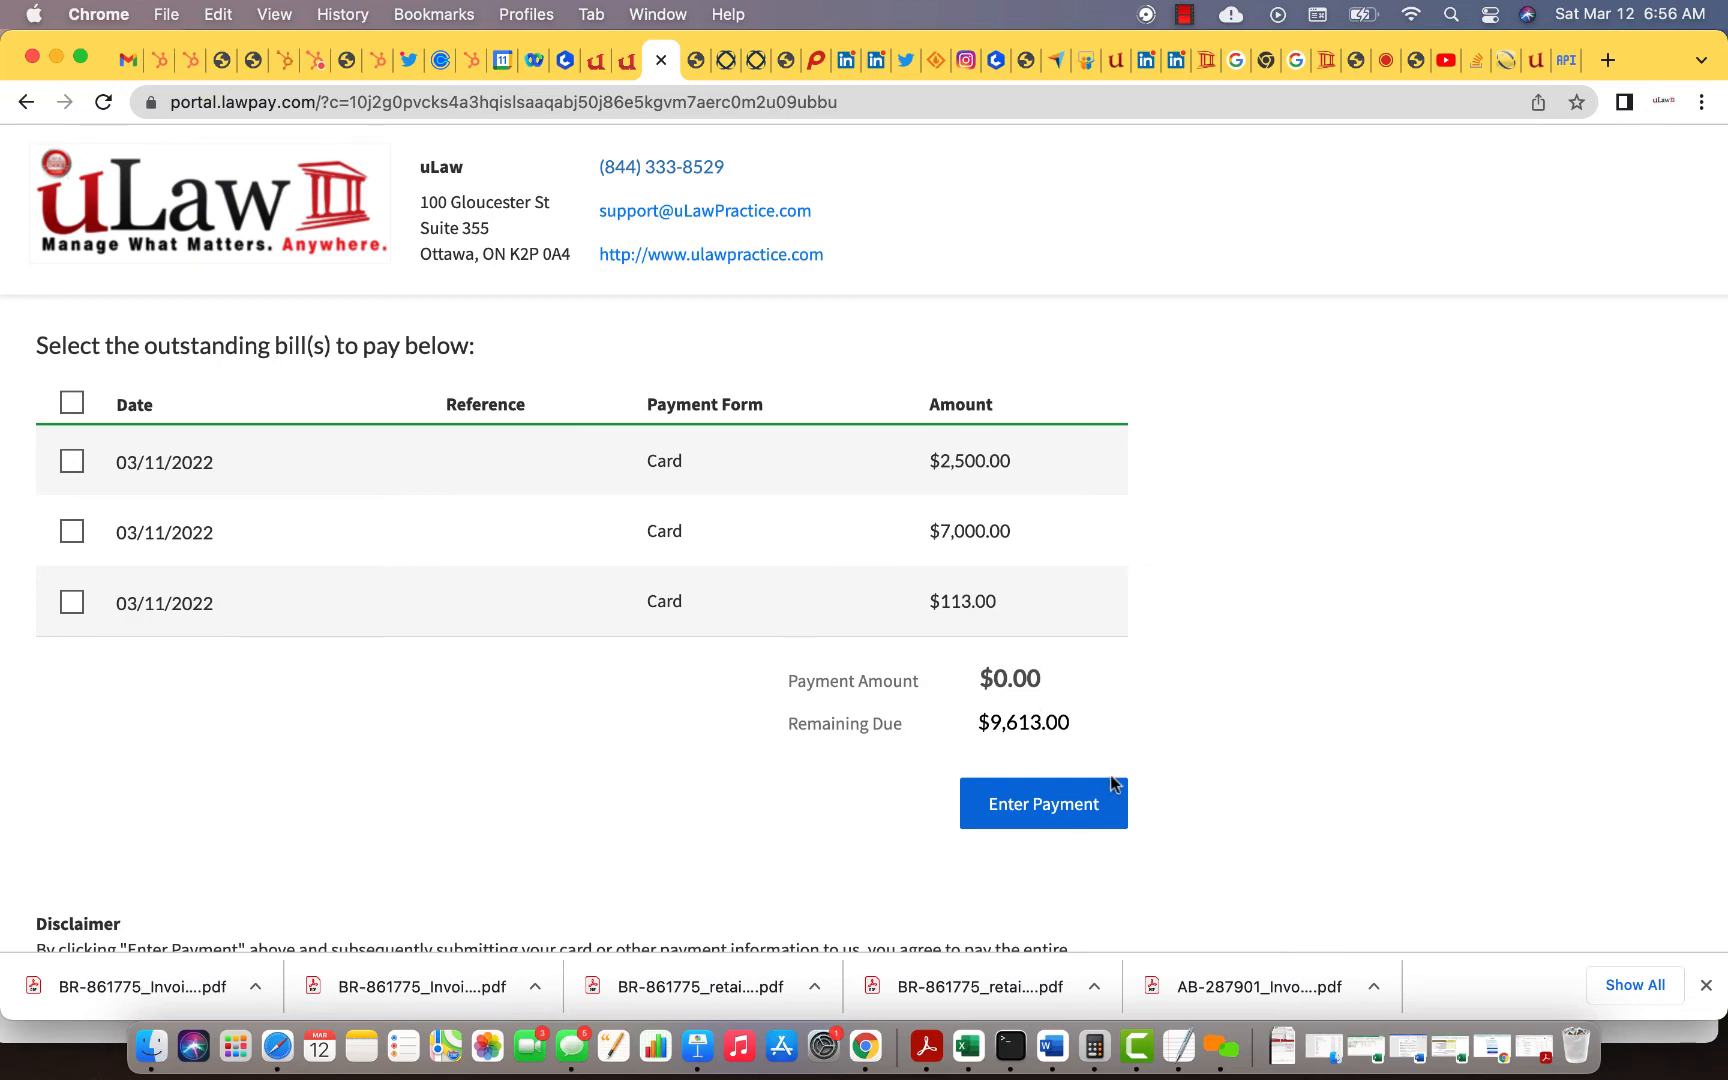
Step: Verify the matter's $113.00 client payment and $0.00 balance, then bring up the Invoice reprint options
{"action": "left_click", "coordinate": [627, 60]}
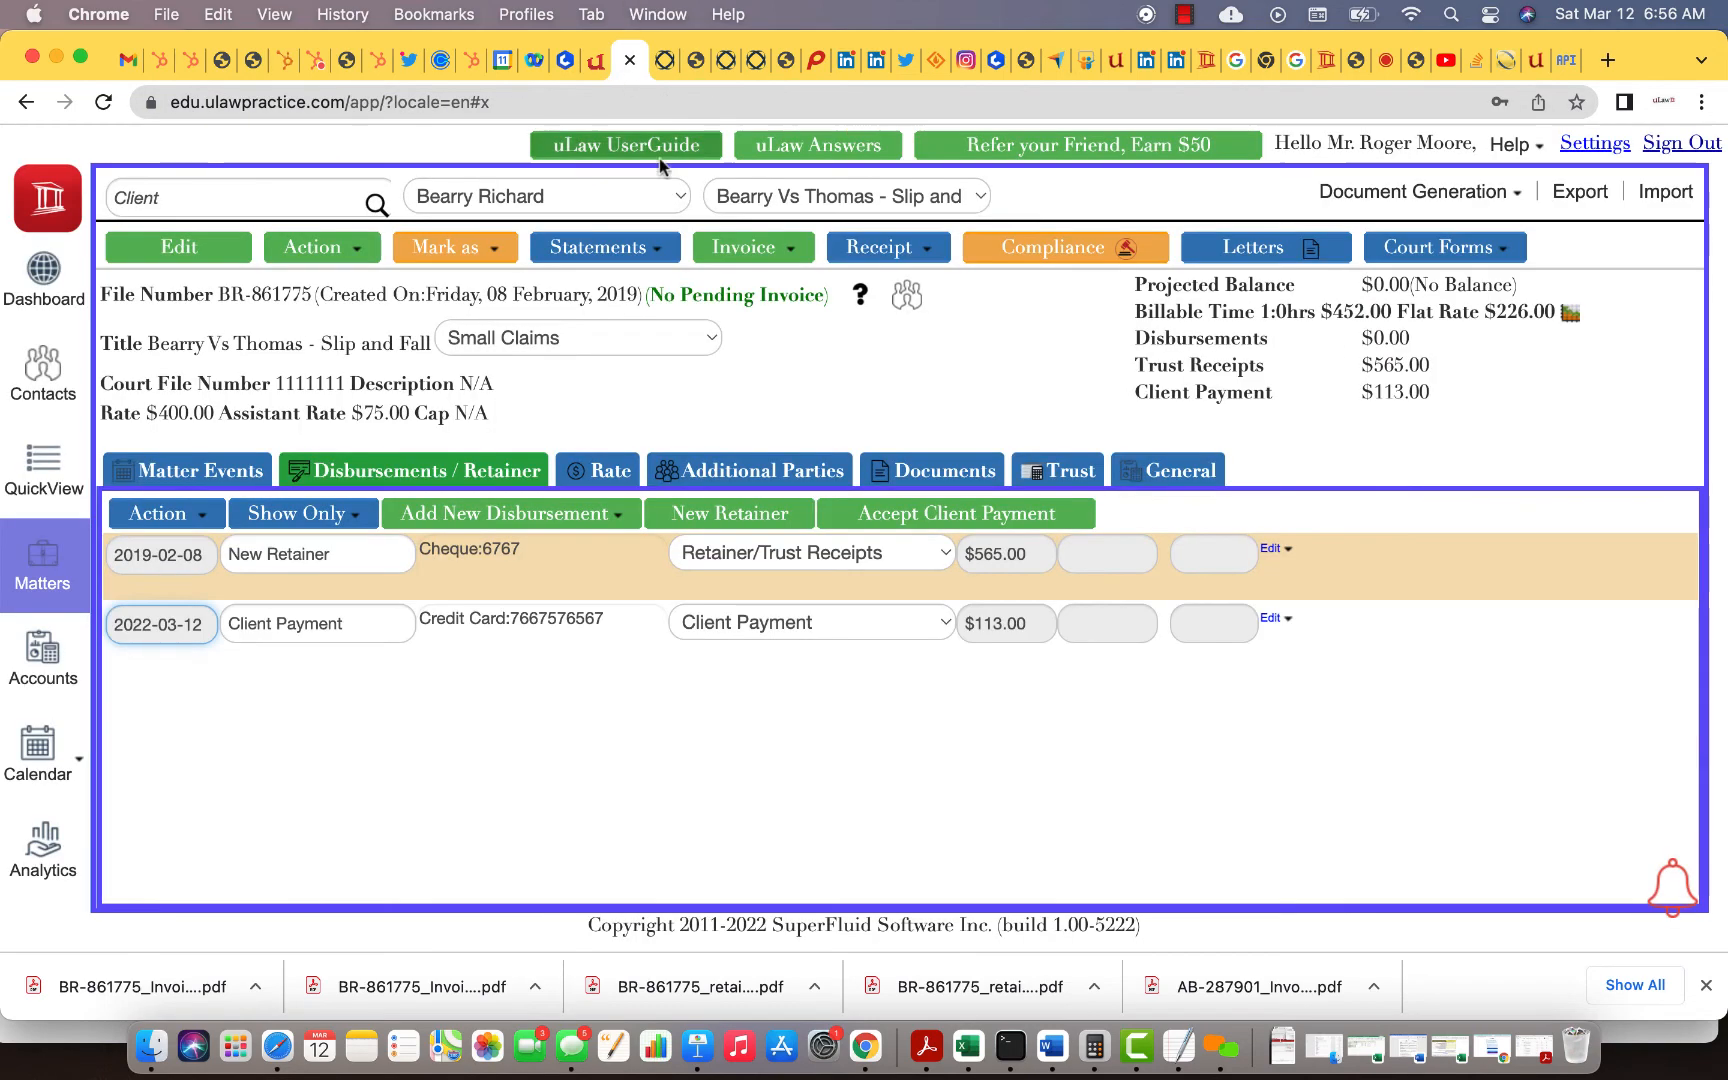
{"action": "left_click", "coordinate": [1415, 191]}
{"action": "scroll", "coordinate": [1440, 270], "scroll_direction": "down", "scroll_amount": 2}
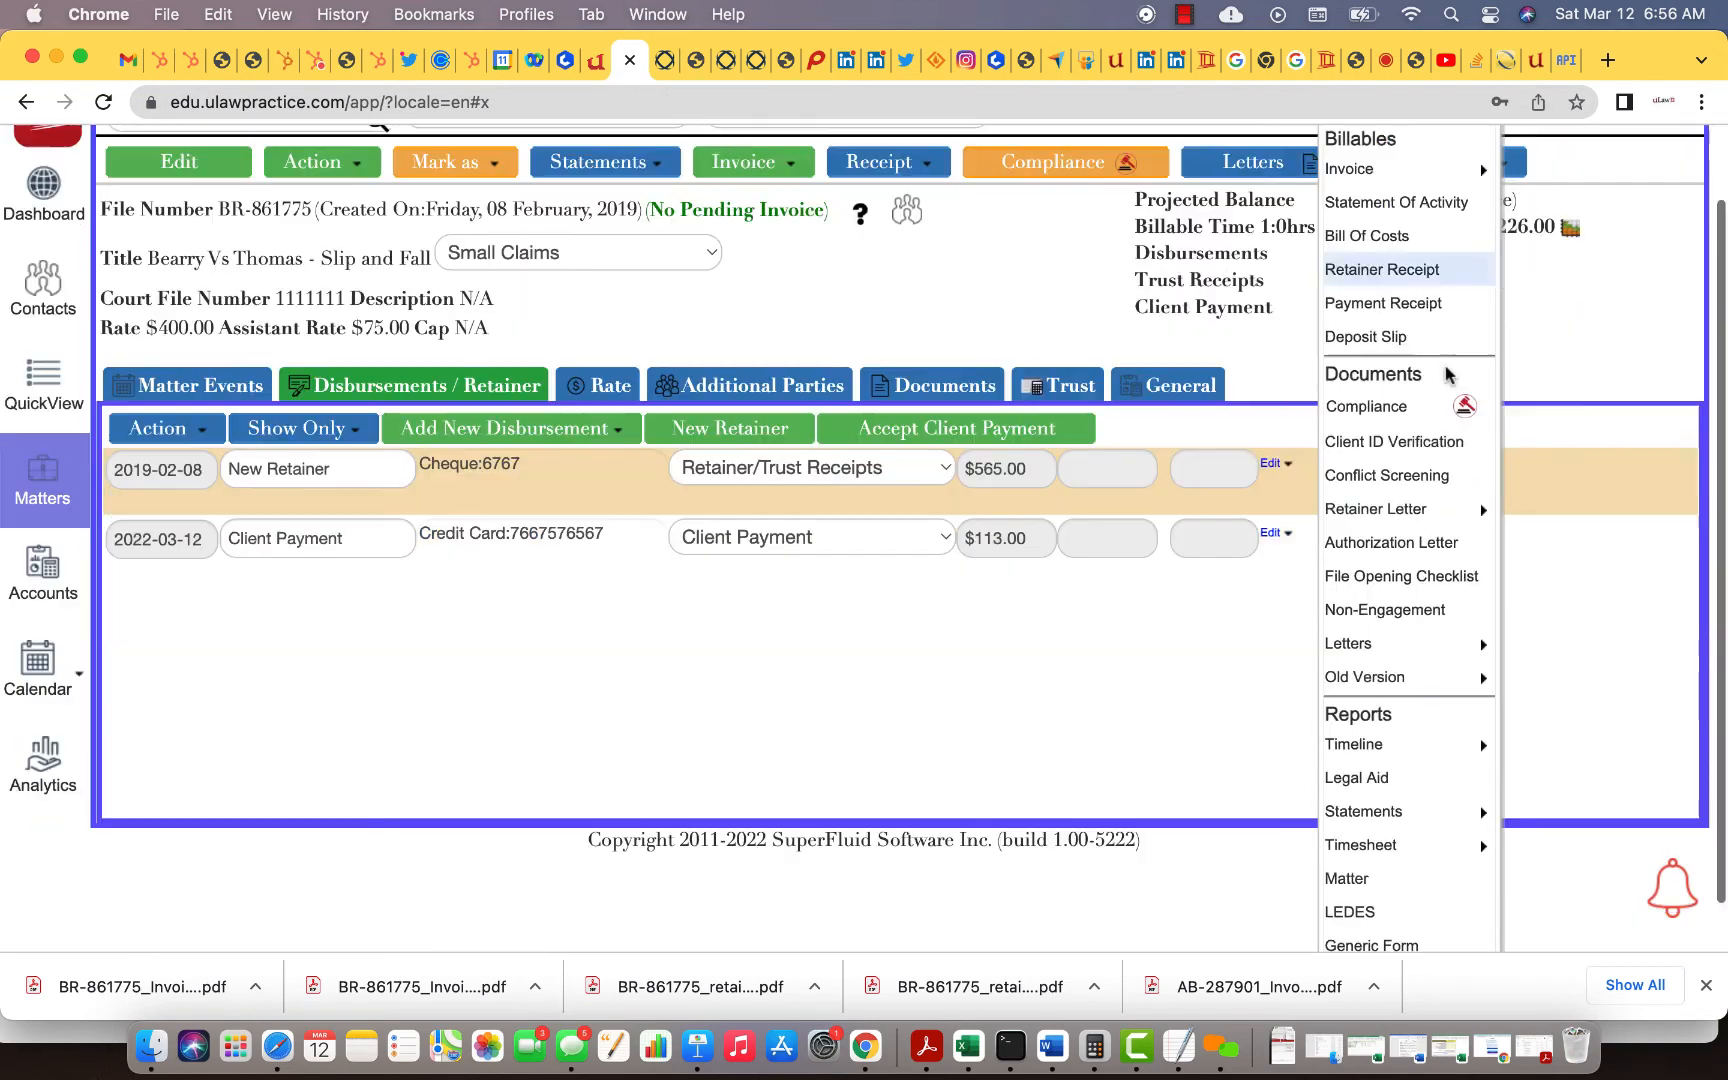
{"action": "mouse_move", "coordinate": [1463, 511]}
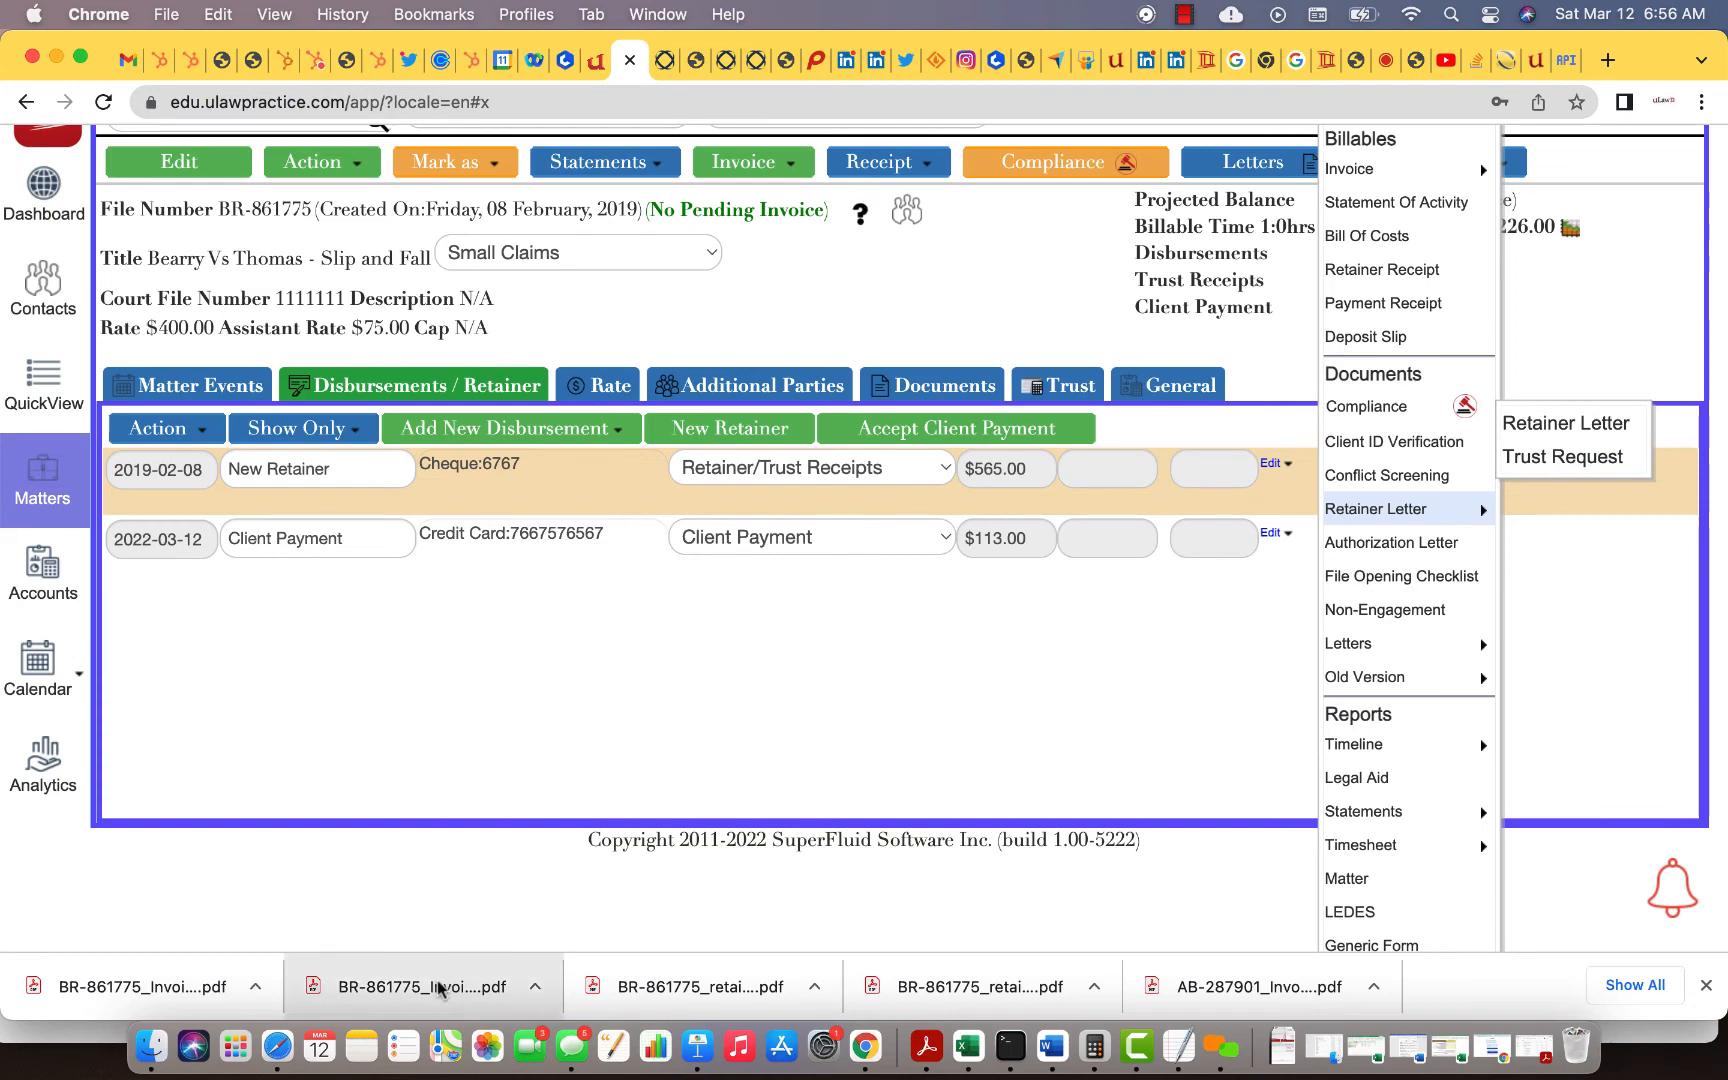
{"action": "left_click", "coordinate": [1505, 62]}
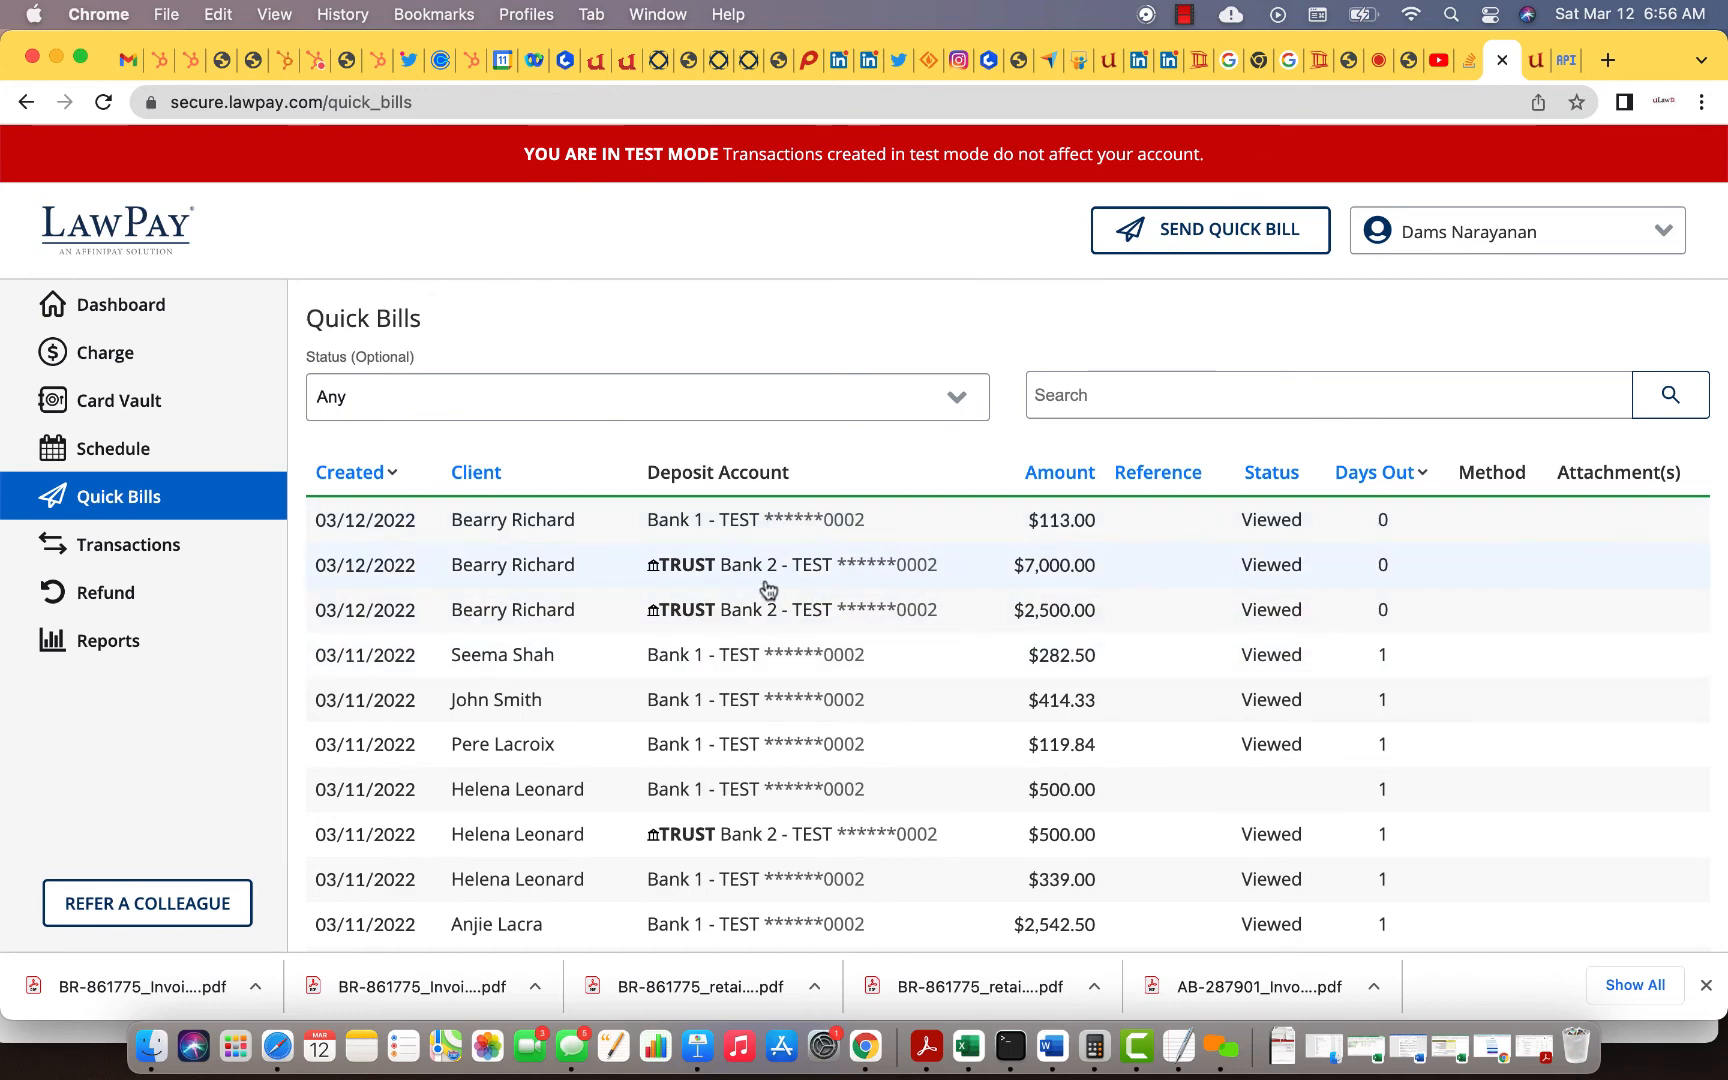
{"action": "left_click", "coordinate": [626, 62]}
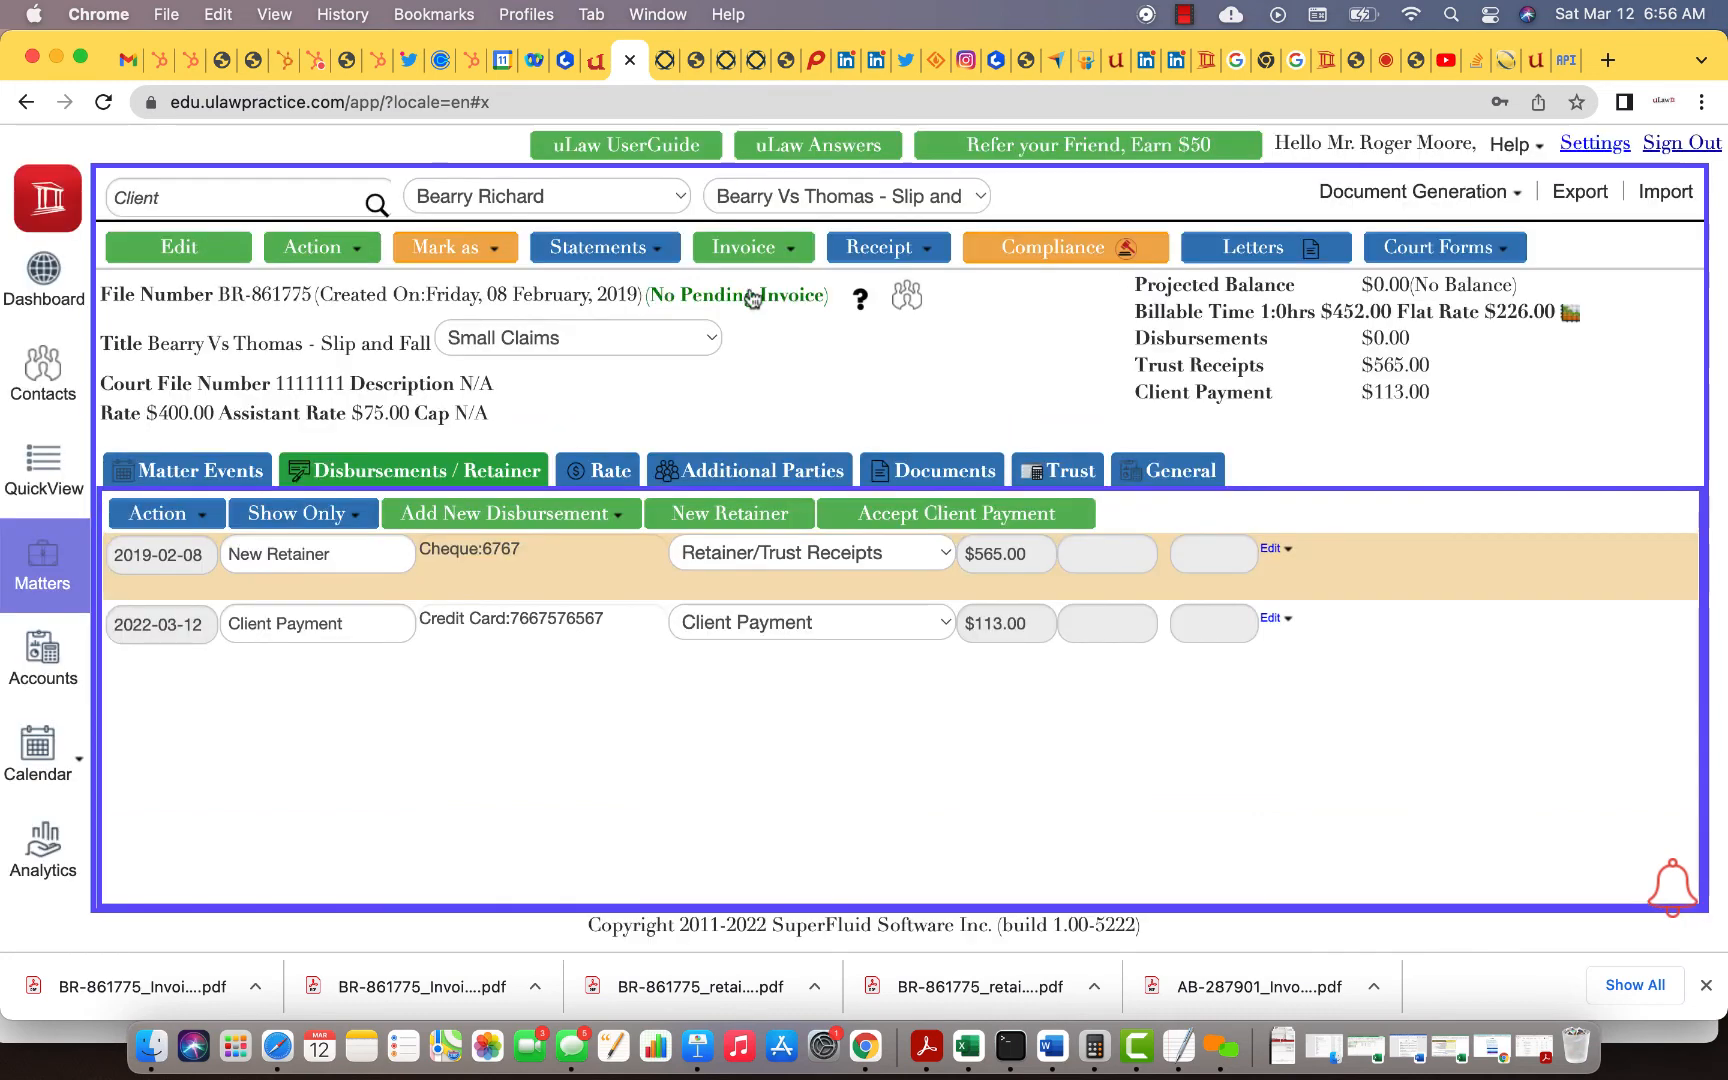
{"action": "left_click", "coordinate": [750, 247]}
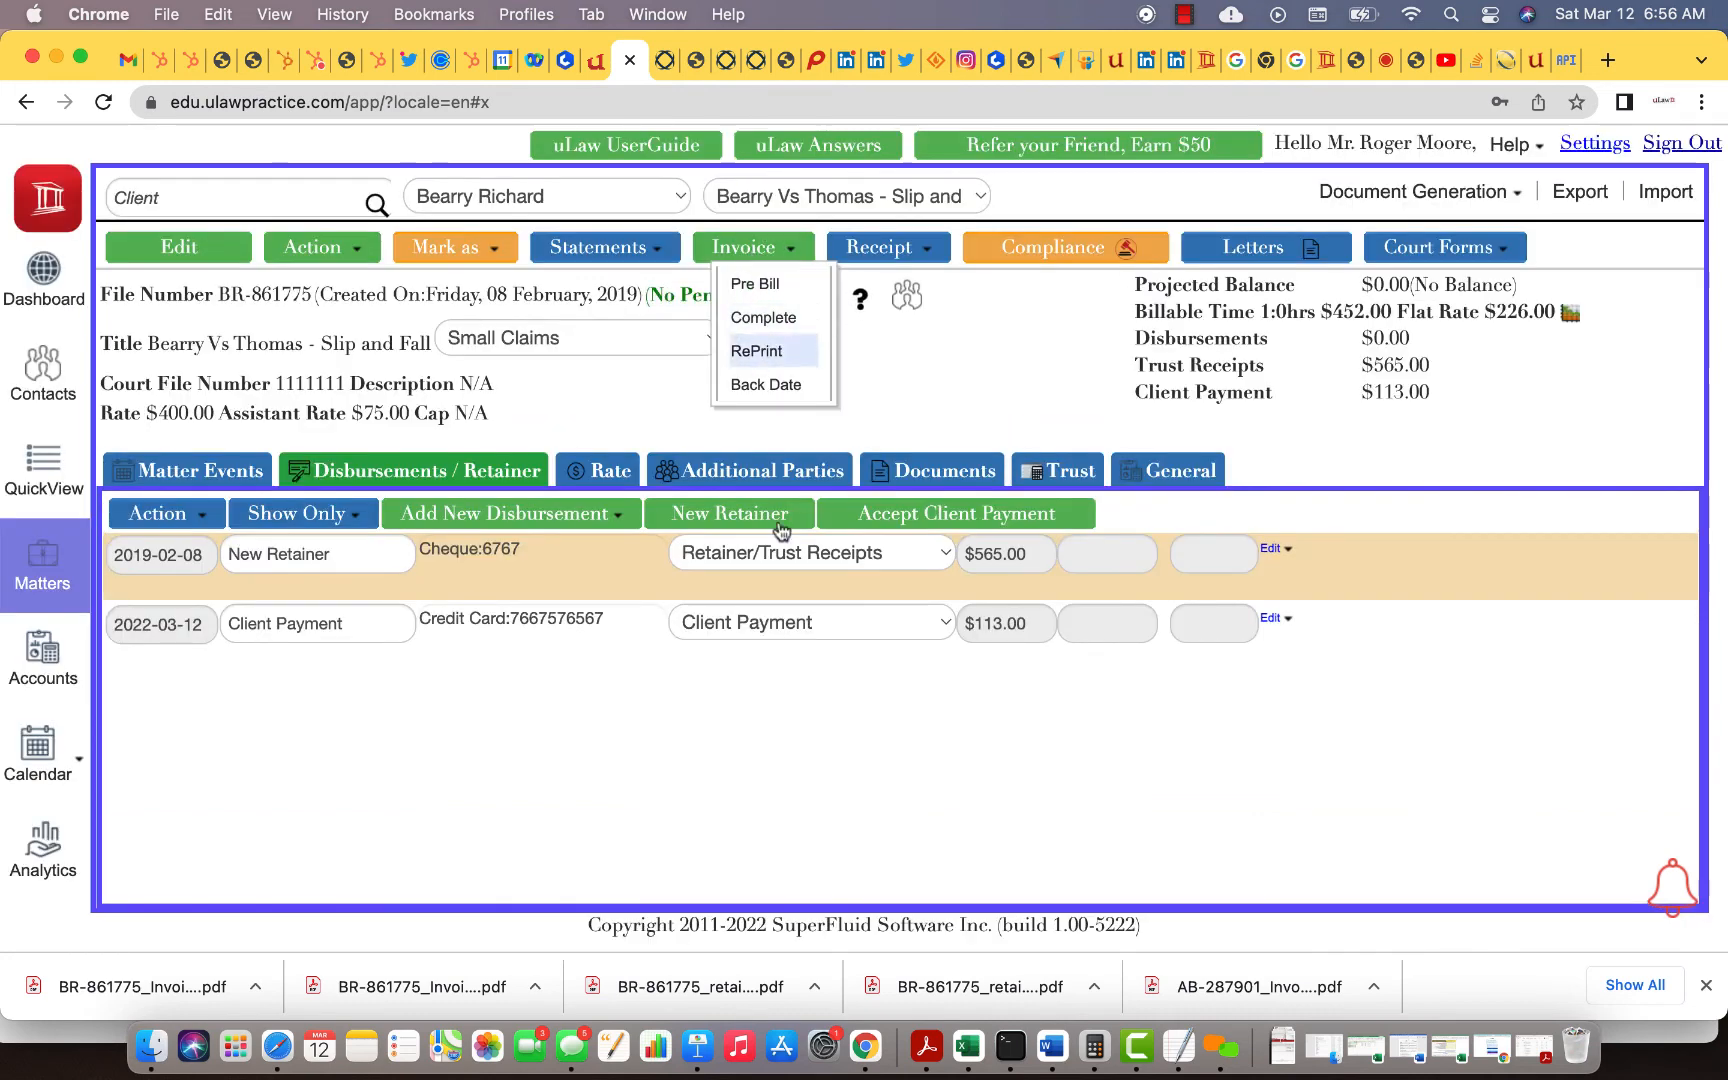
Step: Open invoice BR-861775 Invoice-0003403 and view page 3 showing $113.00 due
{"action": "left_click", "coordinate": [184, 994]}
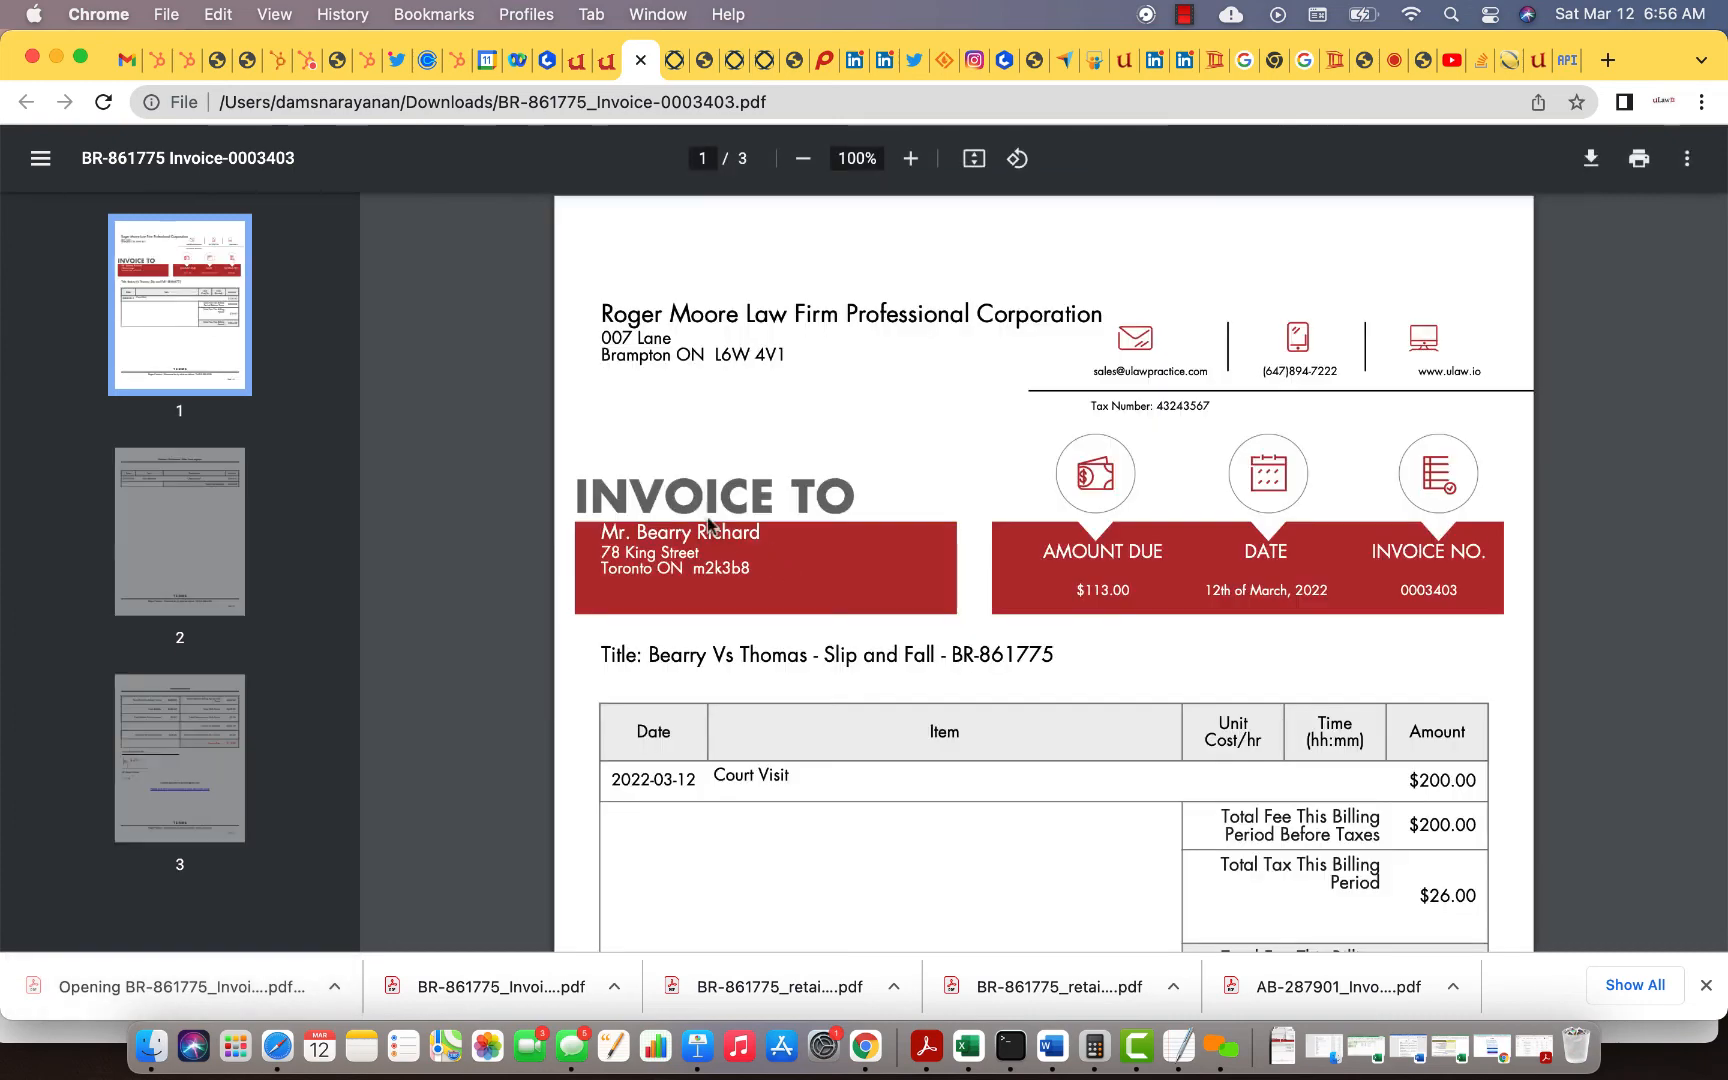
{"action": "scroll", "coordinate": [896, 612], "scroll_direction": "down", "scroll_amount": 20}
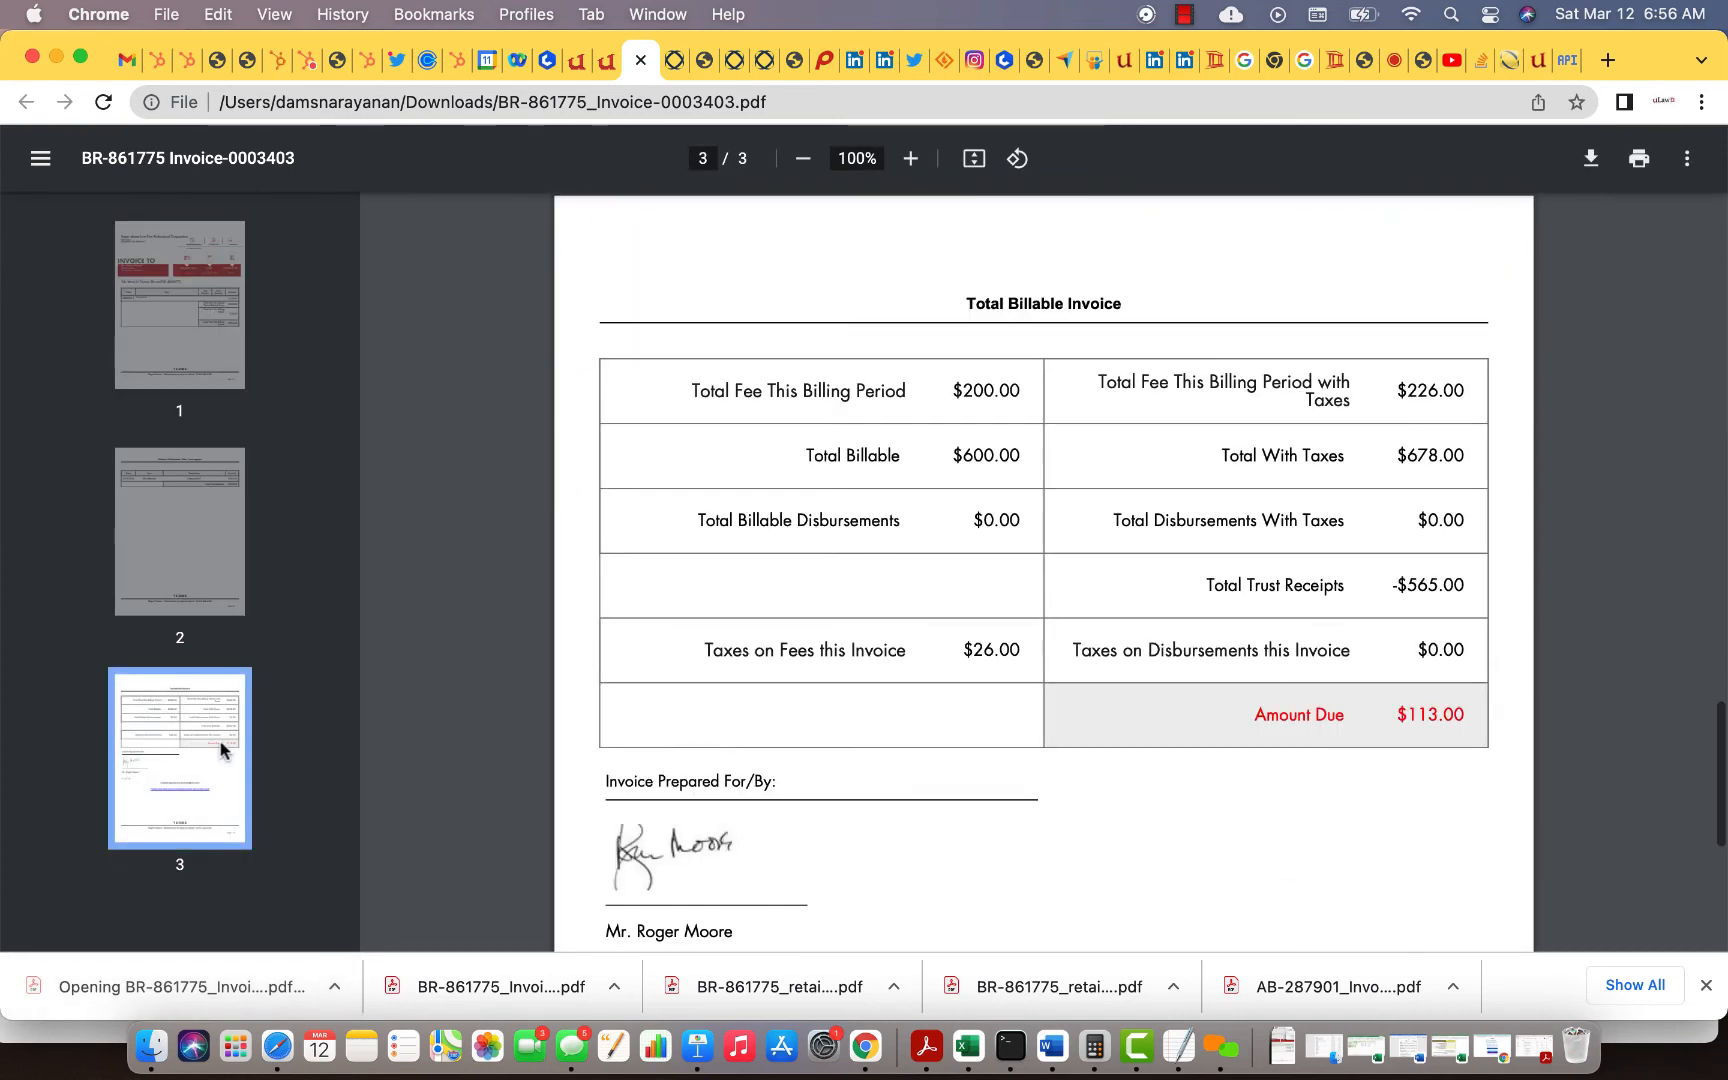
{"action": "scroll", "coordinate": [953, 729], "scroll_direction": "down", "scroll_amount": 5}
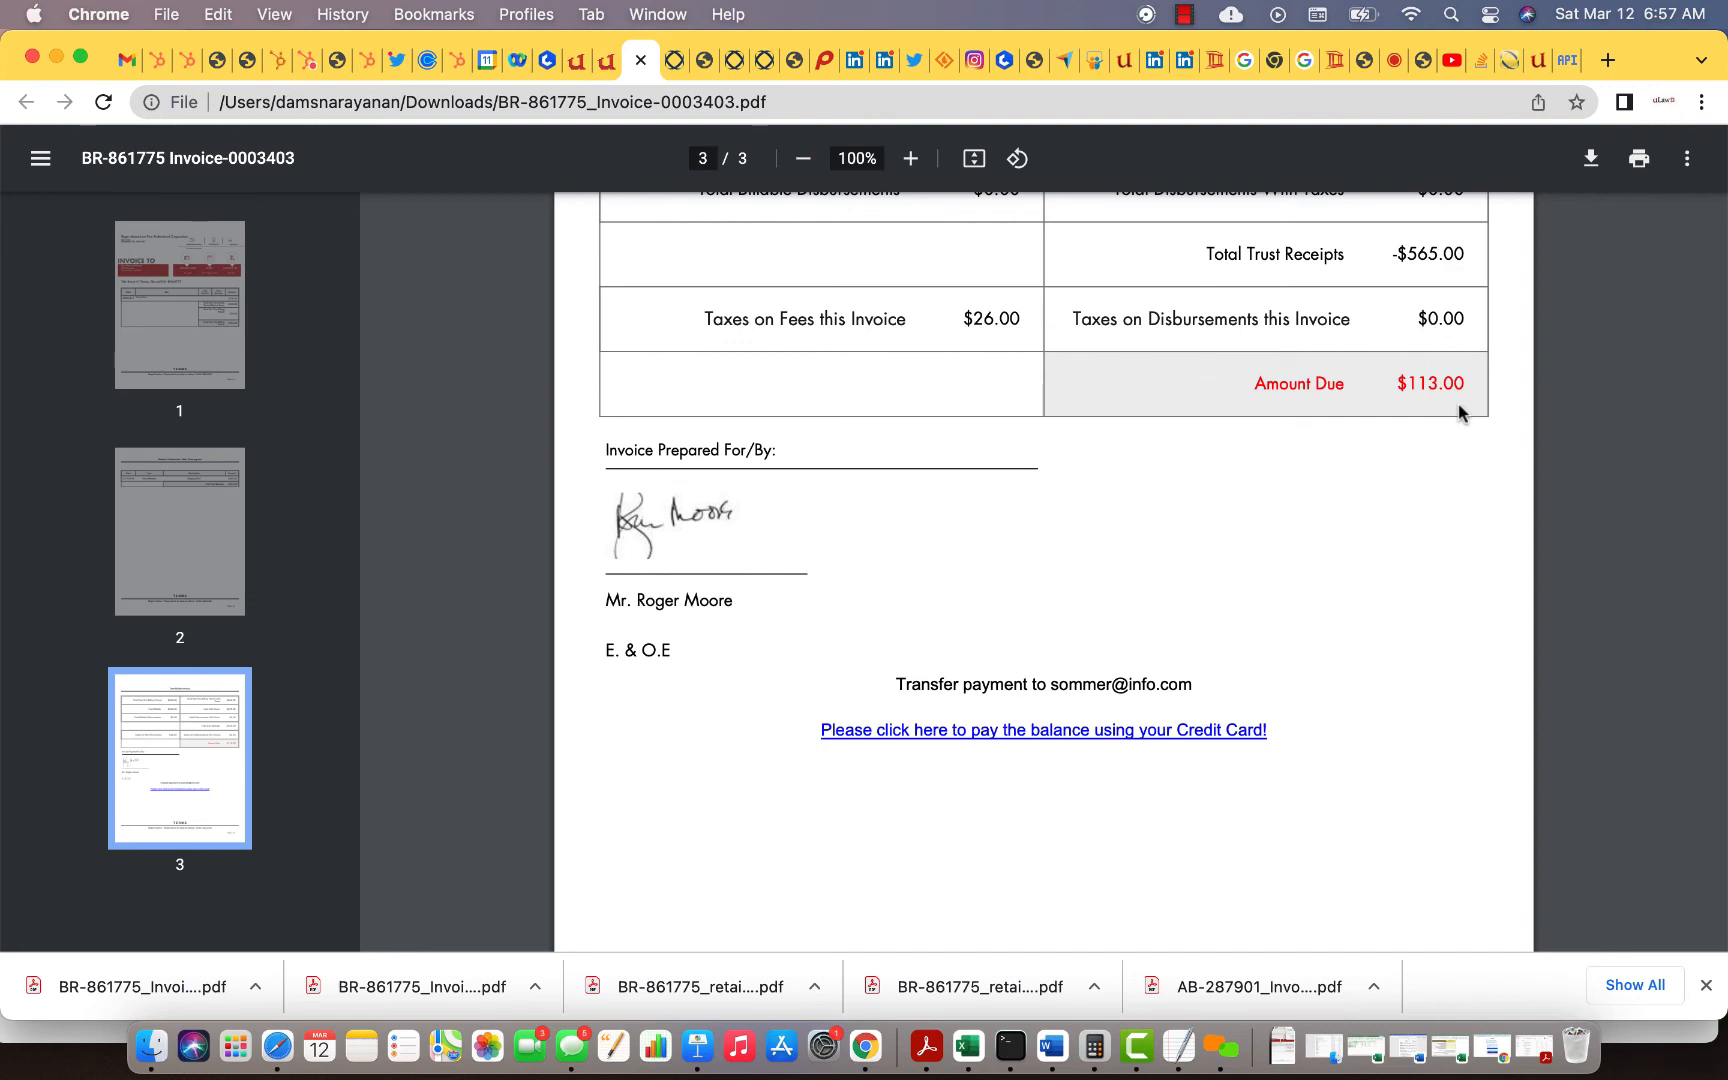
Step: Check that LawPay's $2,500.00 trust quick bill shows Viewed, then go back to the uLaw matter
{"action": "left_click", "coordinate": [1508, 62]}
{"action": "scroll", "coordinate": [617, 791], "scroll_direction": "down", "scroll_amount": 10}
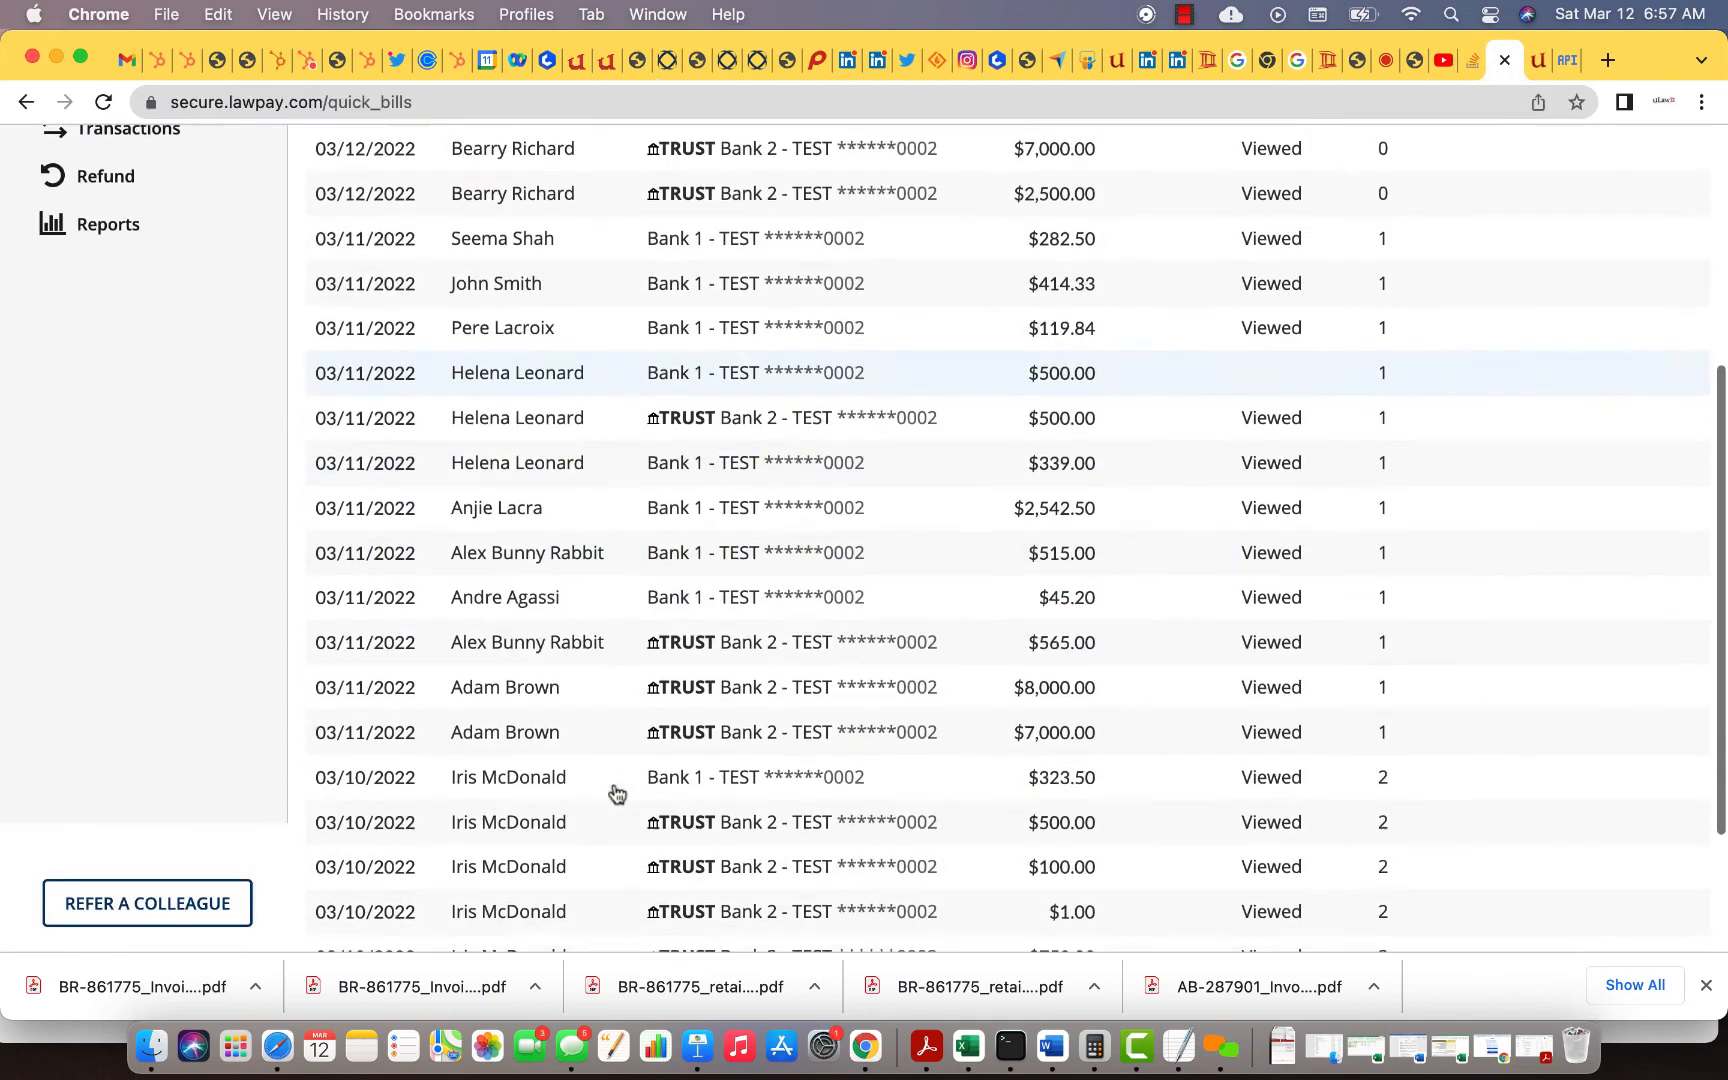
{"action": "scroll", "coordinate": [617, 791], "scroll_direction": "up", "scroll_amount": 10}
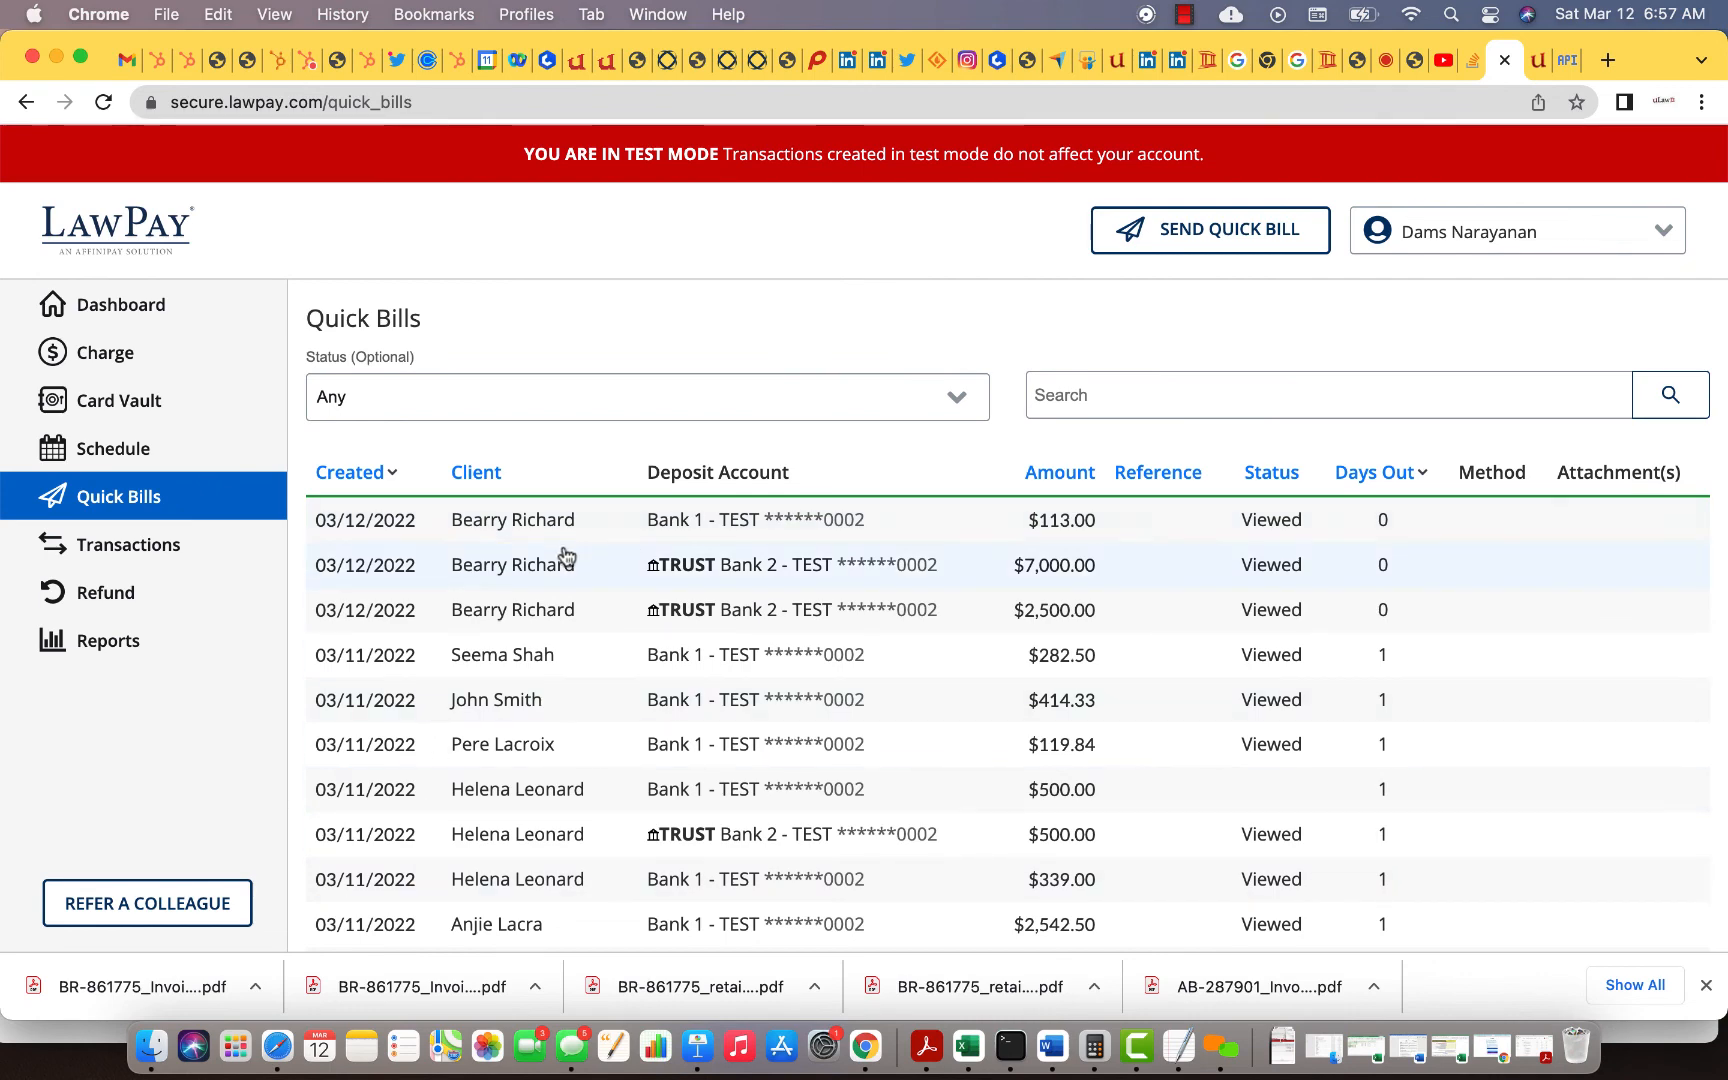
{"action": "left_click", "coordinate": [540, 612]}
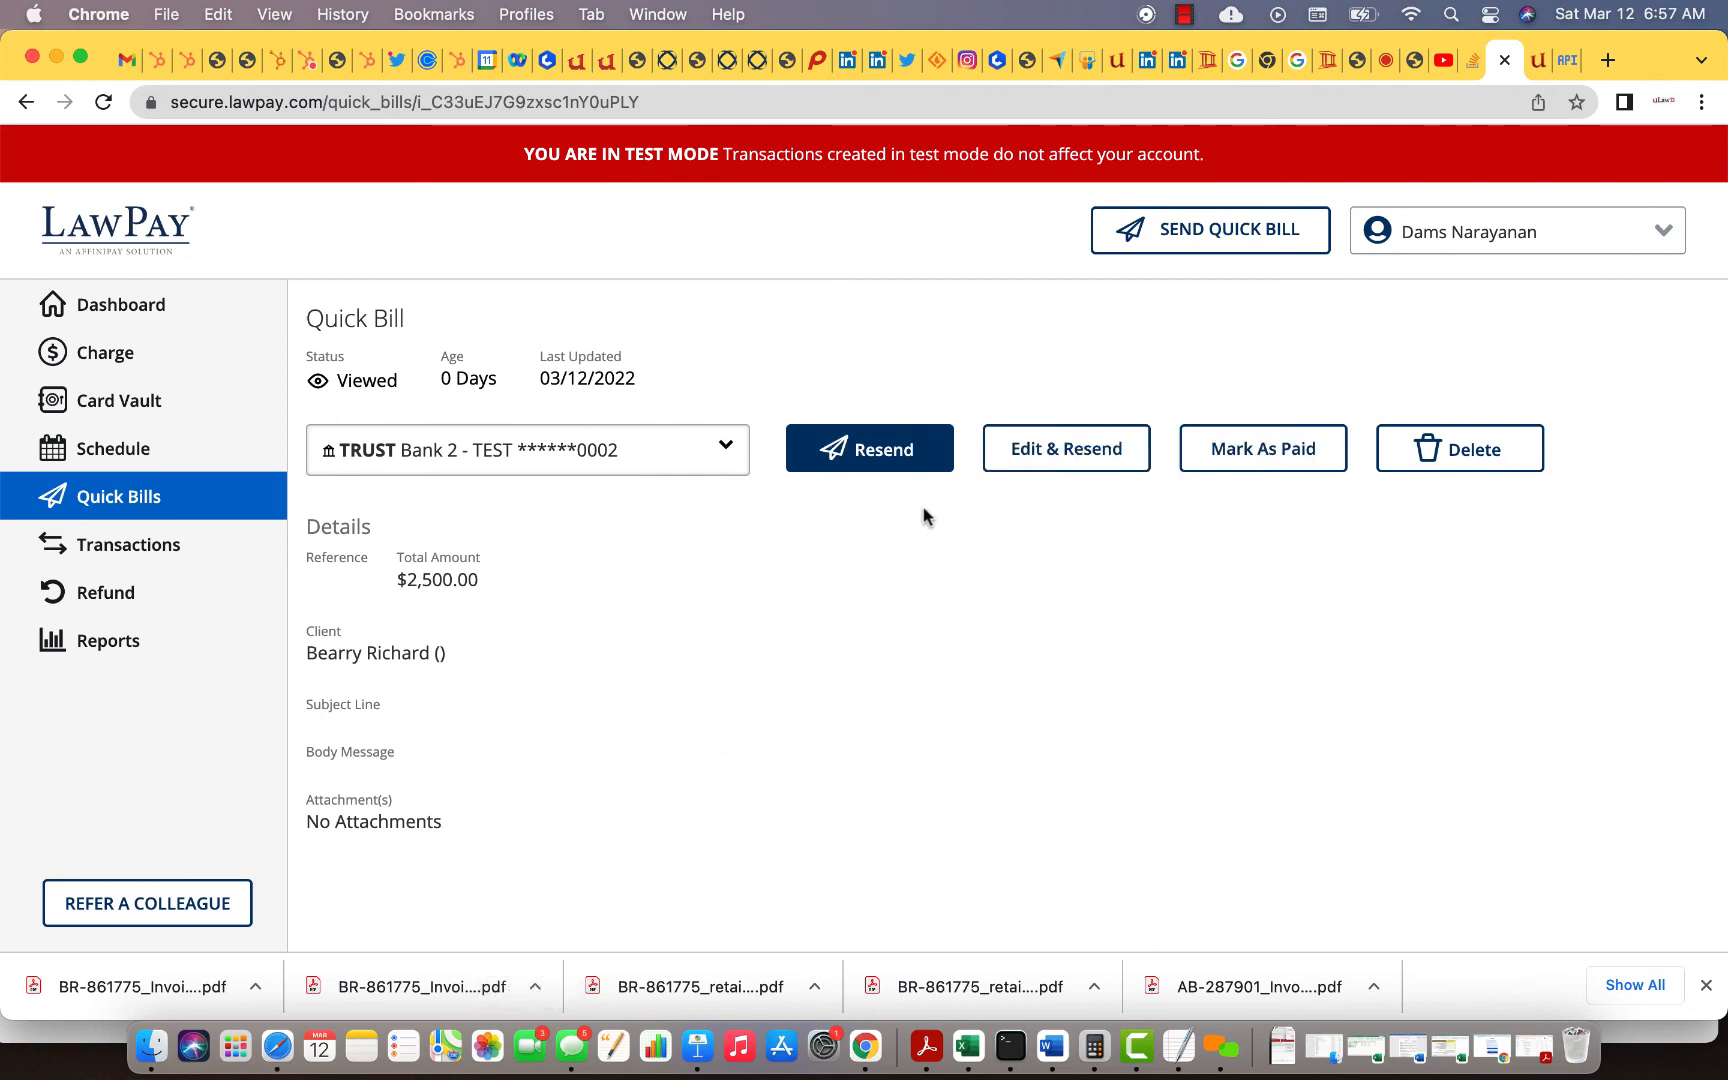
{"action": "left_click", "coordinate": [606, 60]}
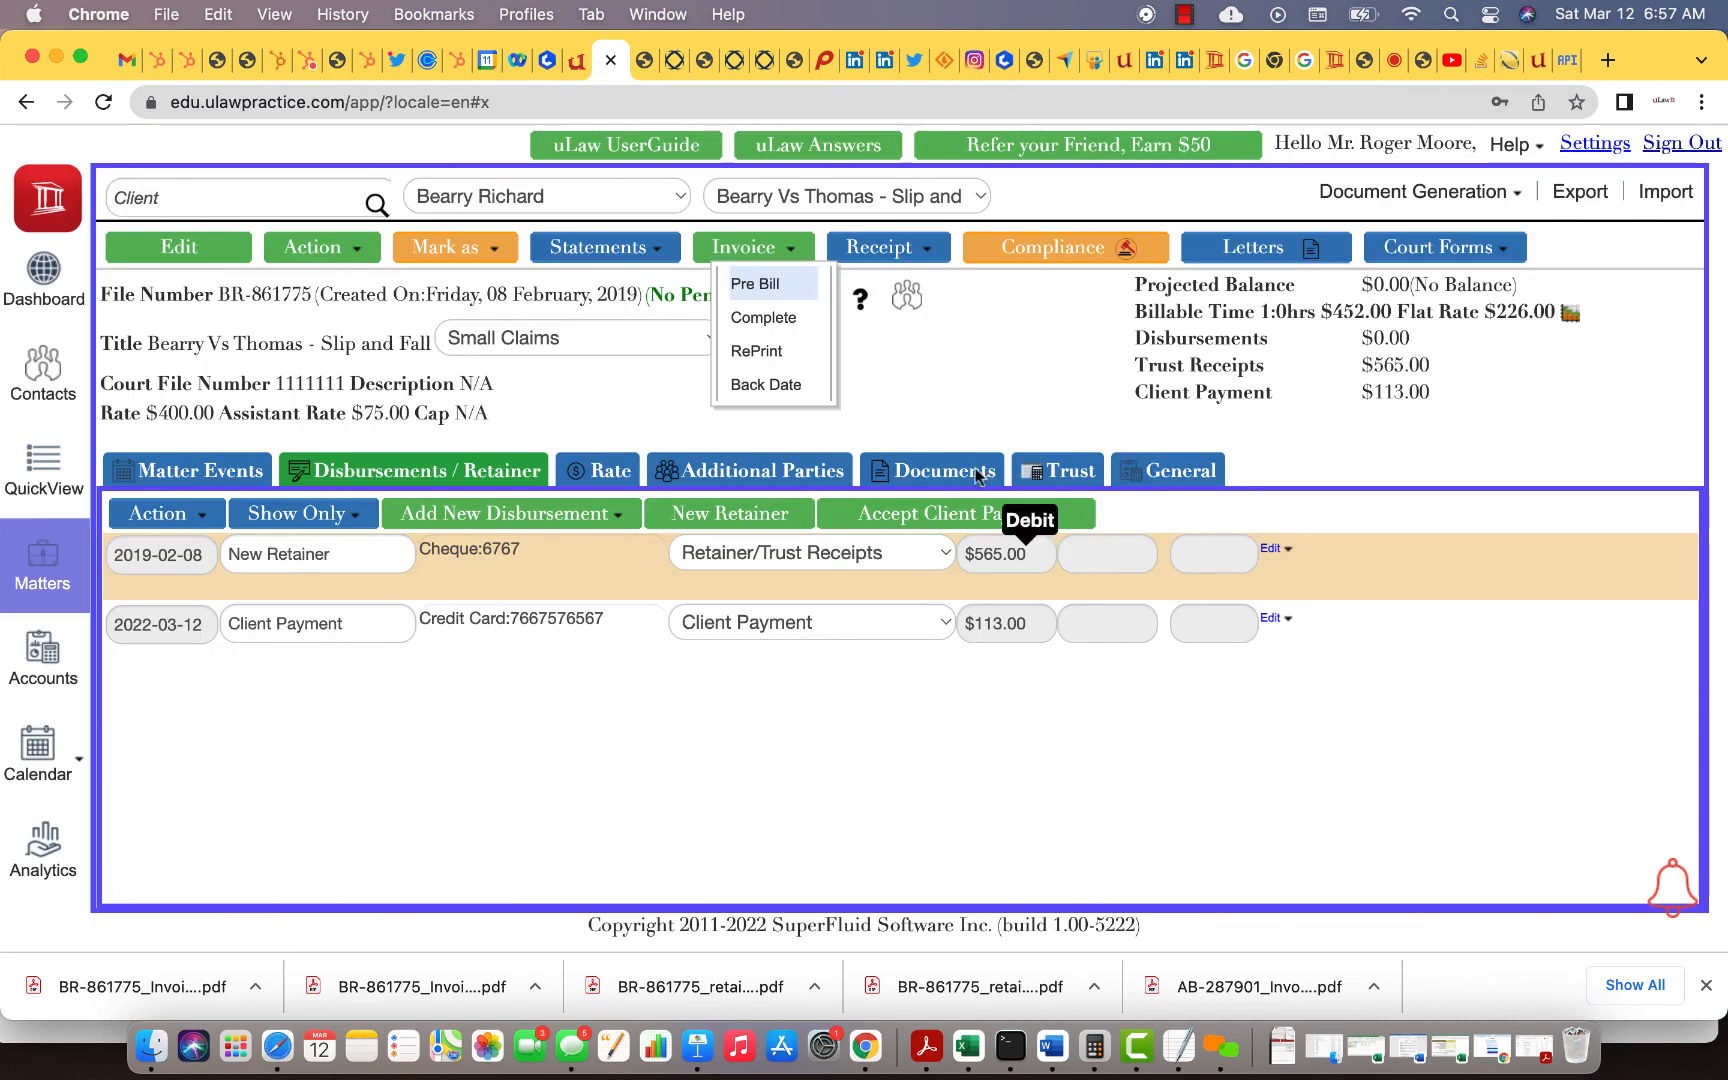
{"action": "left_click", "coordinate": [830, 680]}
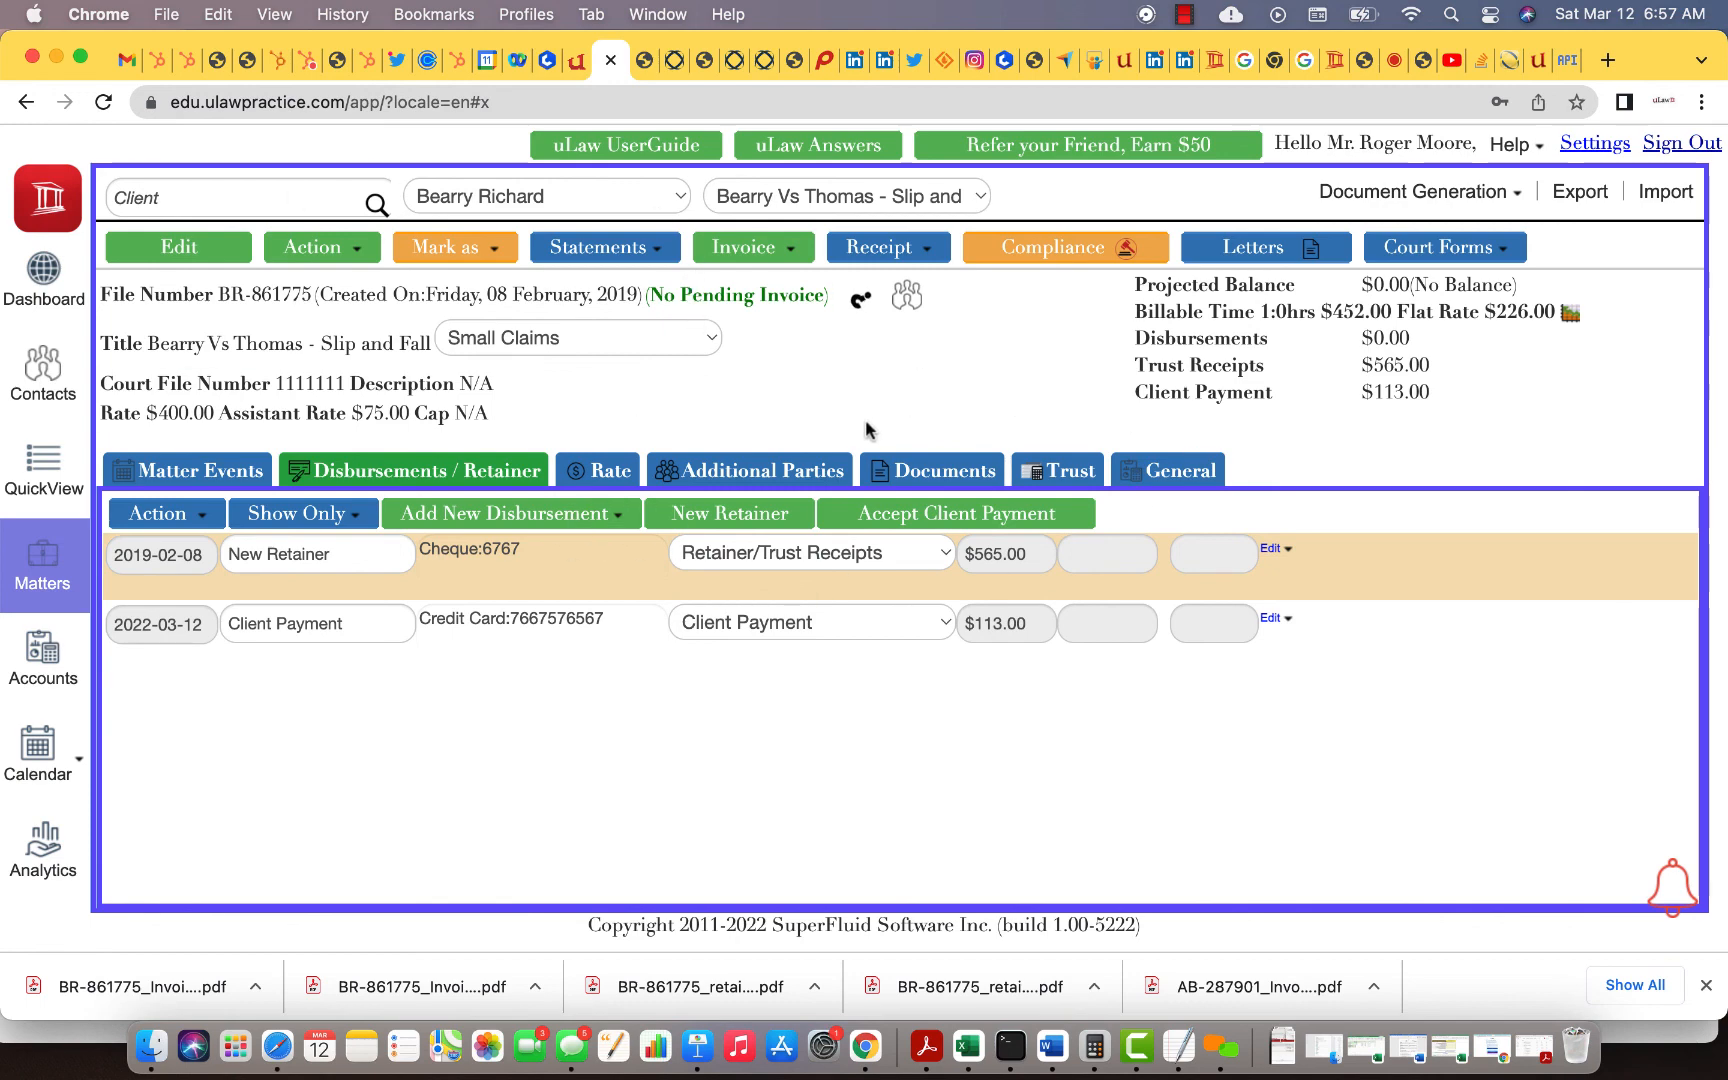
{"action": "left_click", "coordinate": [1184, 14]}
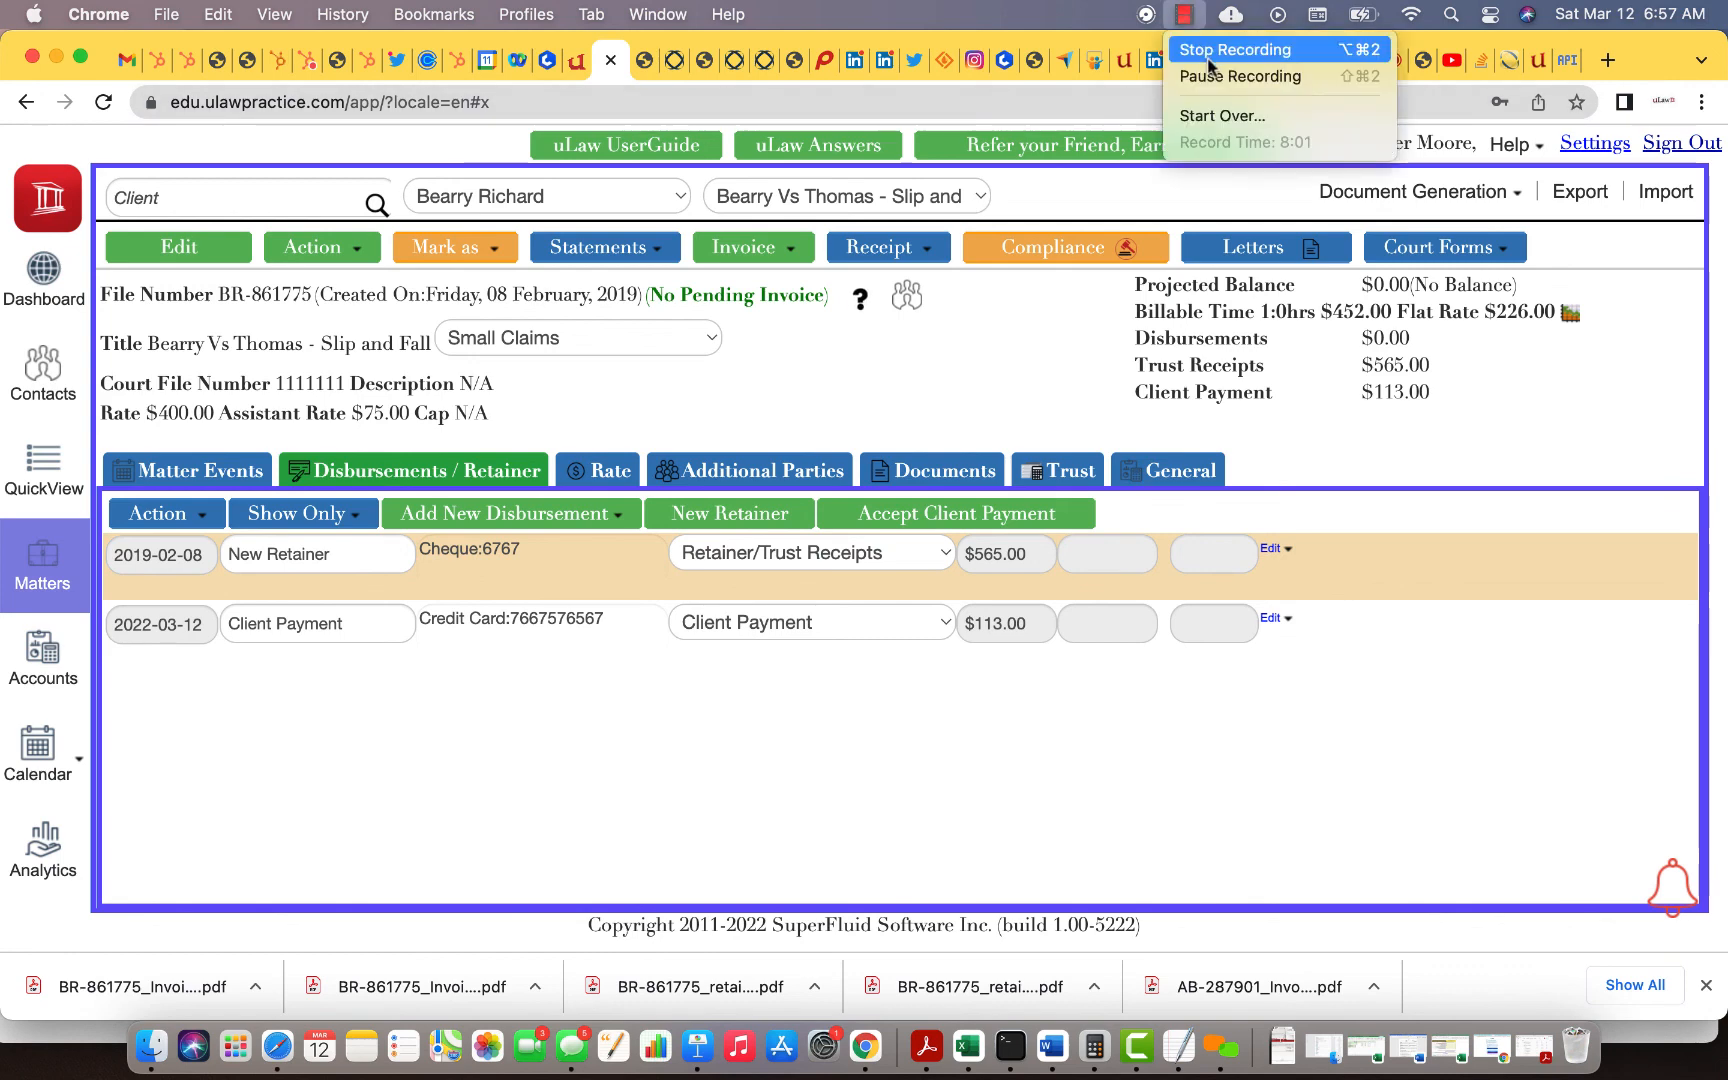